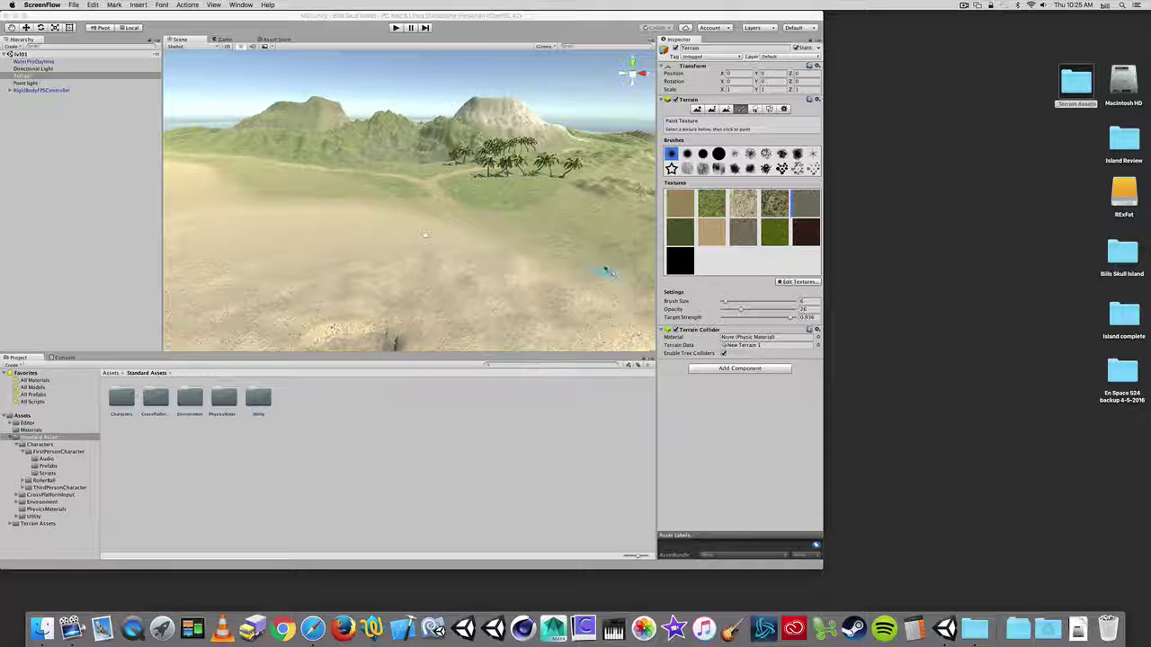
Step: Open the Asset Store and show the list of purchased package downloads
click(232, 27)
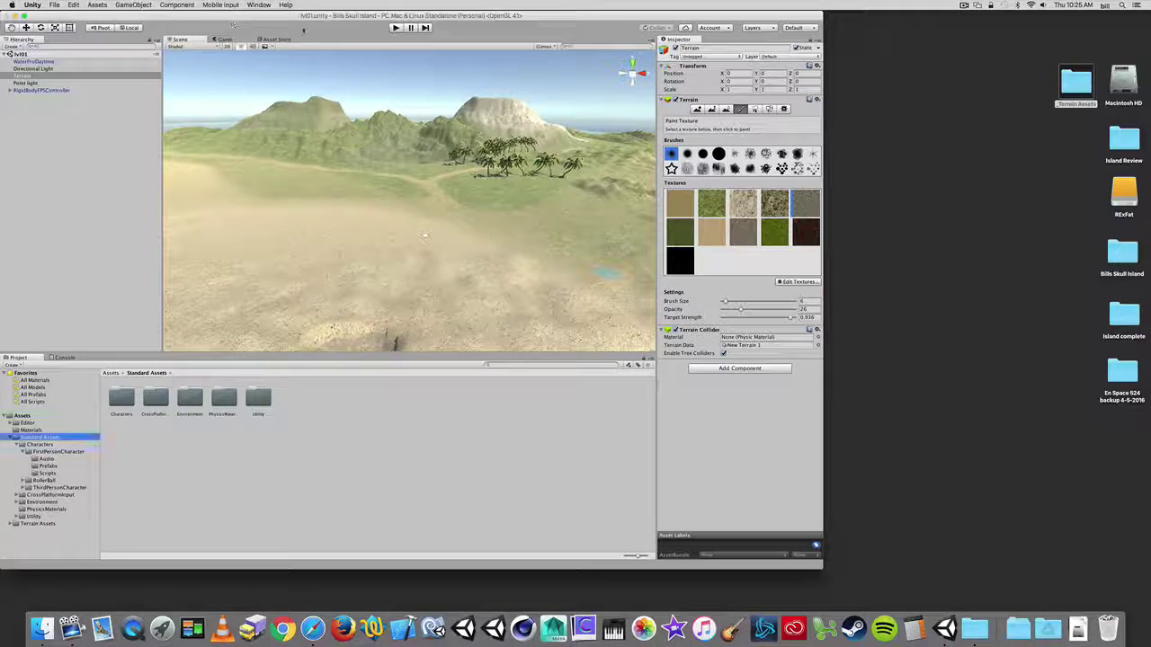
scroll(403, 233, up, 5)
scroll(406, 237, down, 8)
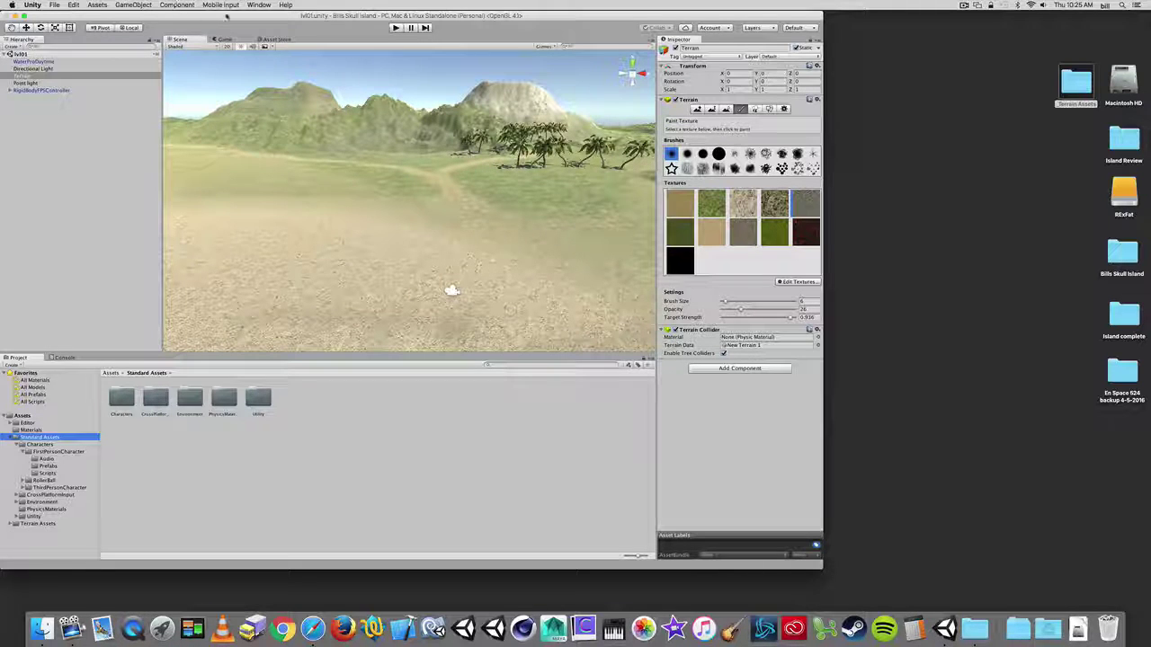
click(259, 5)
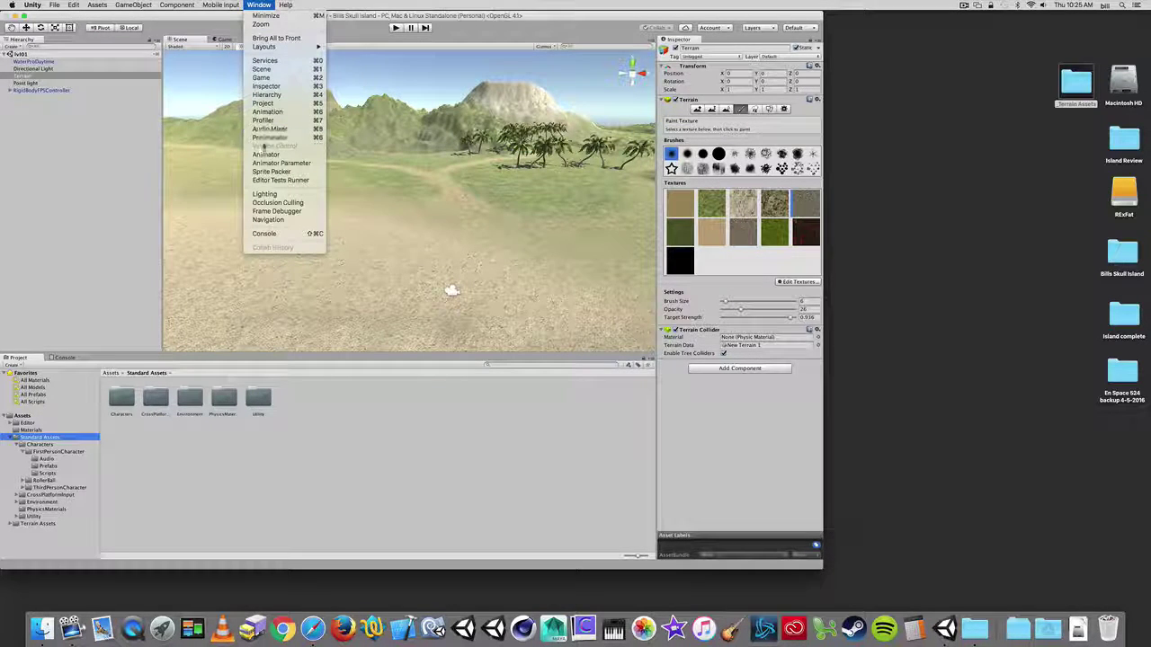
click(270, 146)
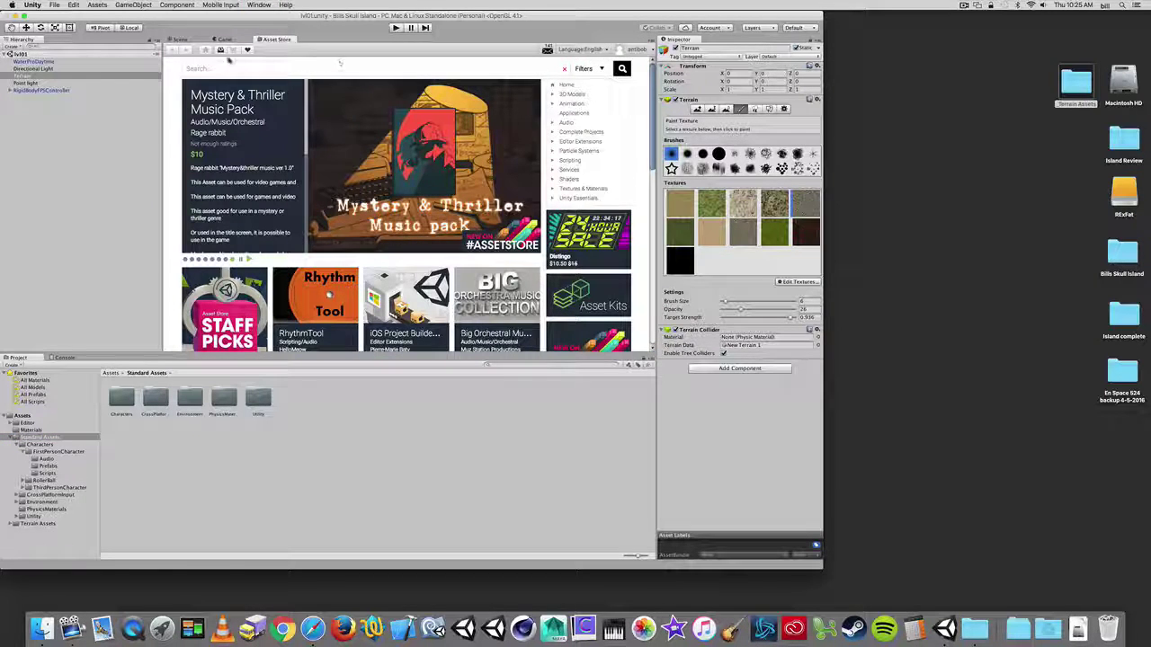
click(220, 48)
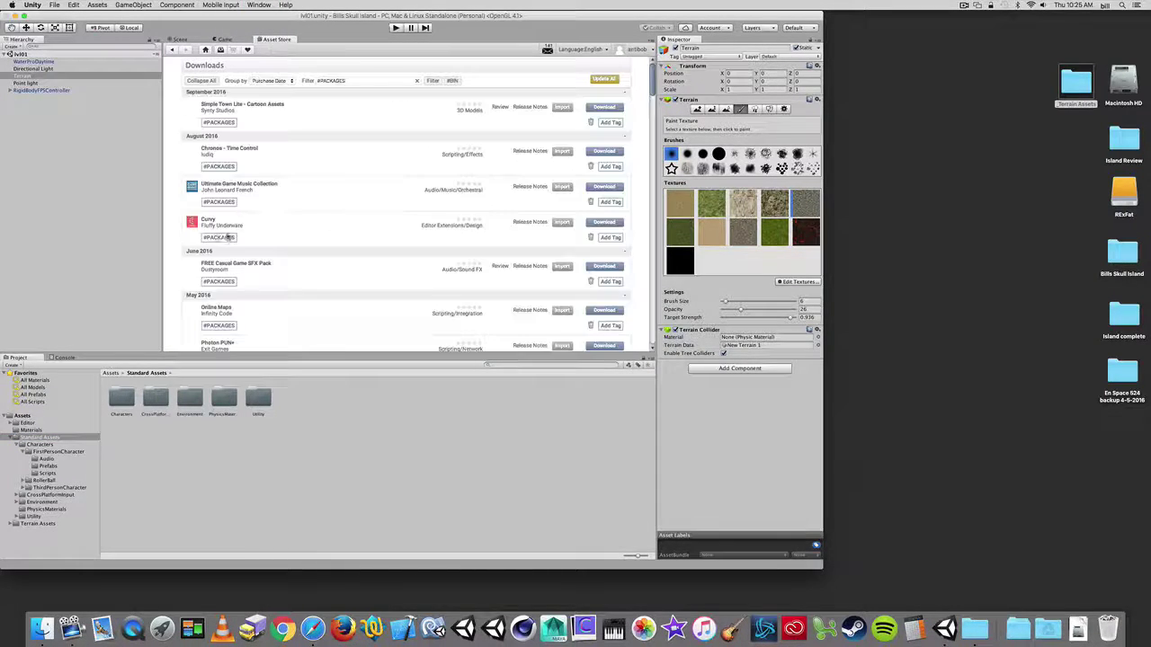
Step: Group the Asset Store downloads by title
scroll(306, 209, down, 10)
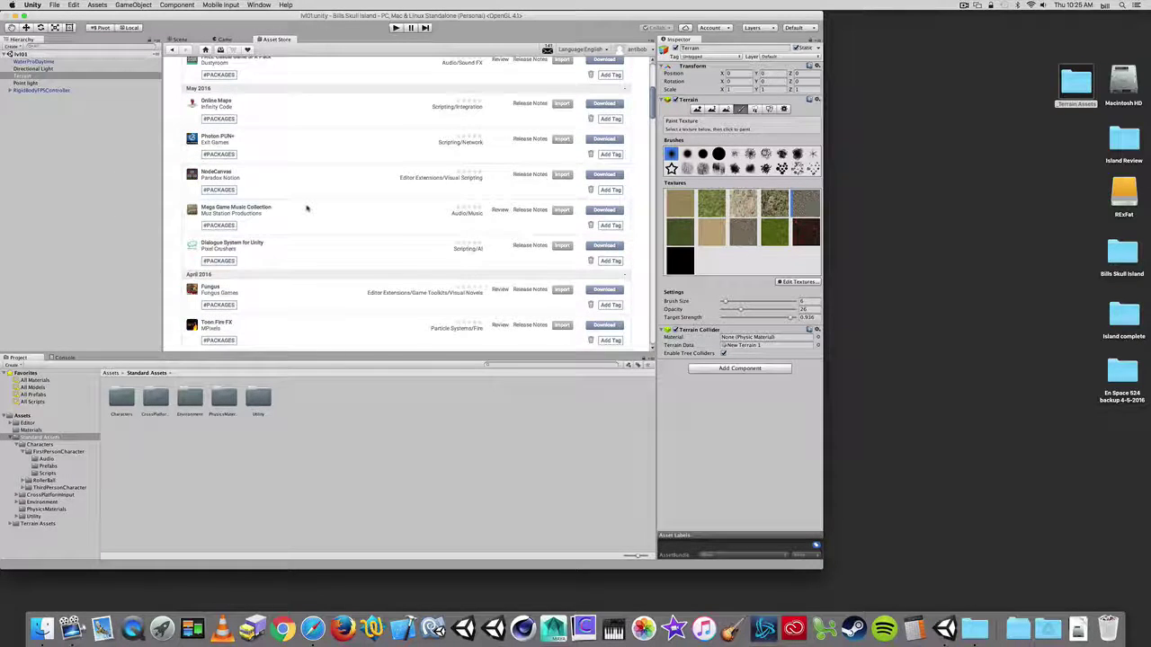
scroll(306, 212, up, 10)
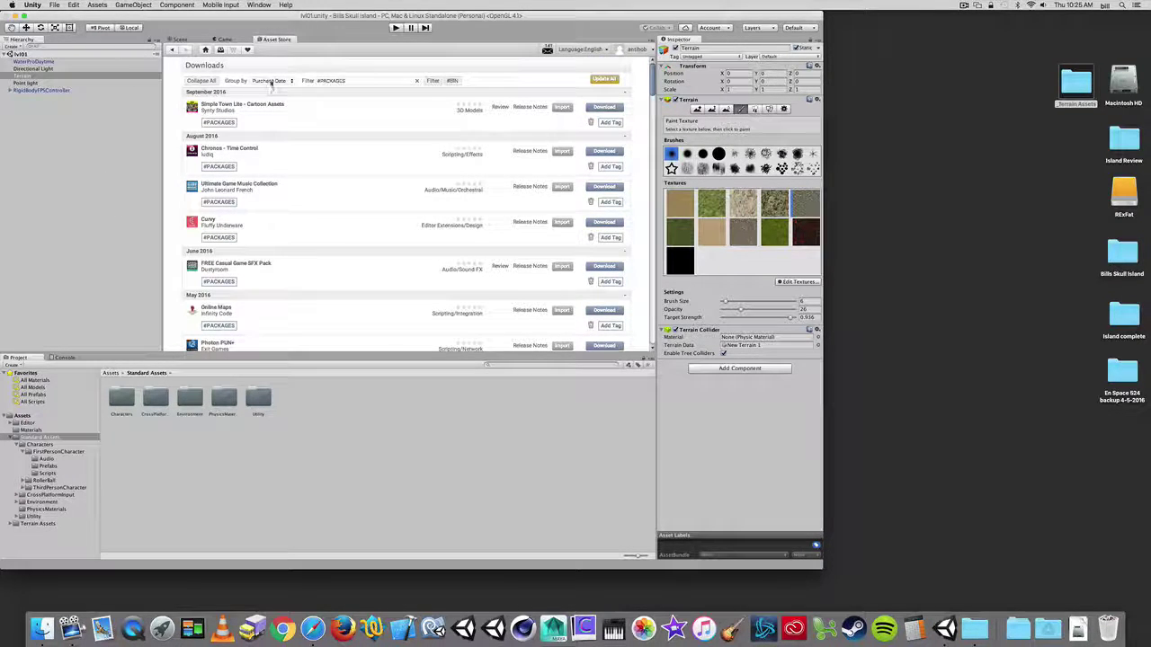
click(267, 81)
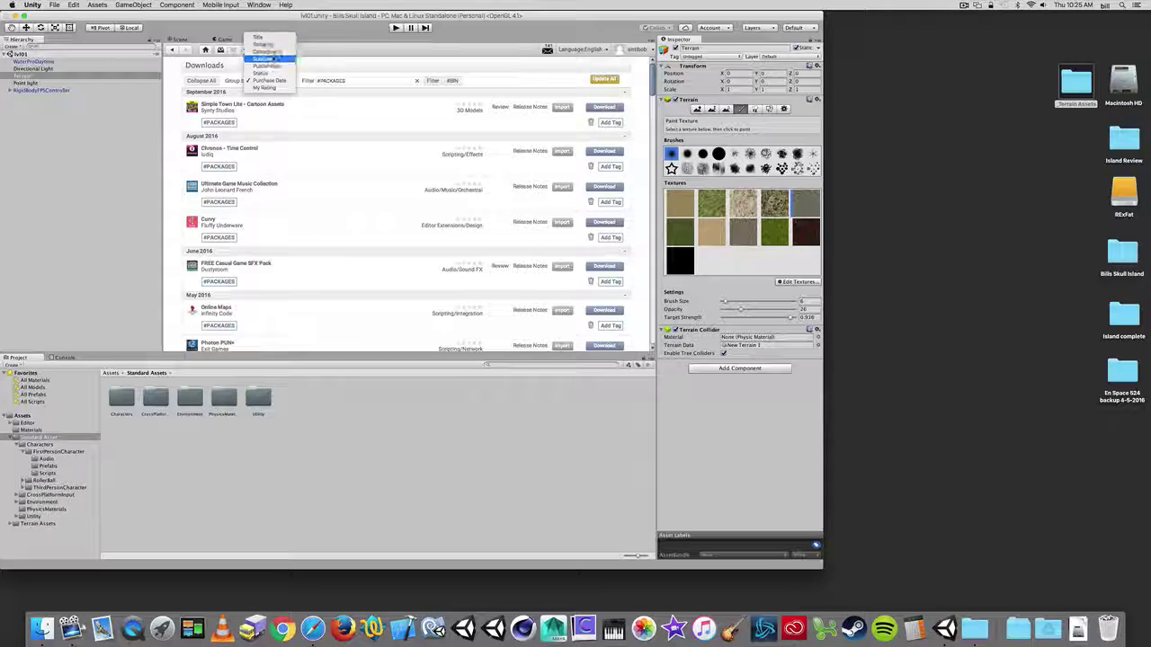
click(262, 37)
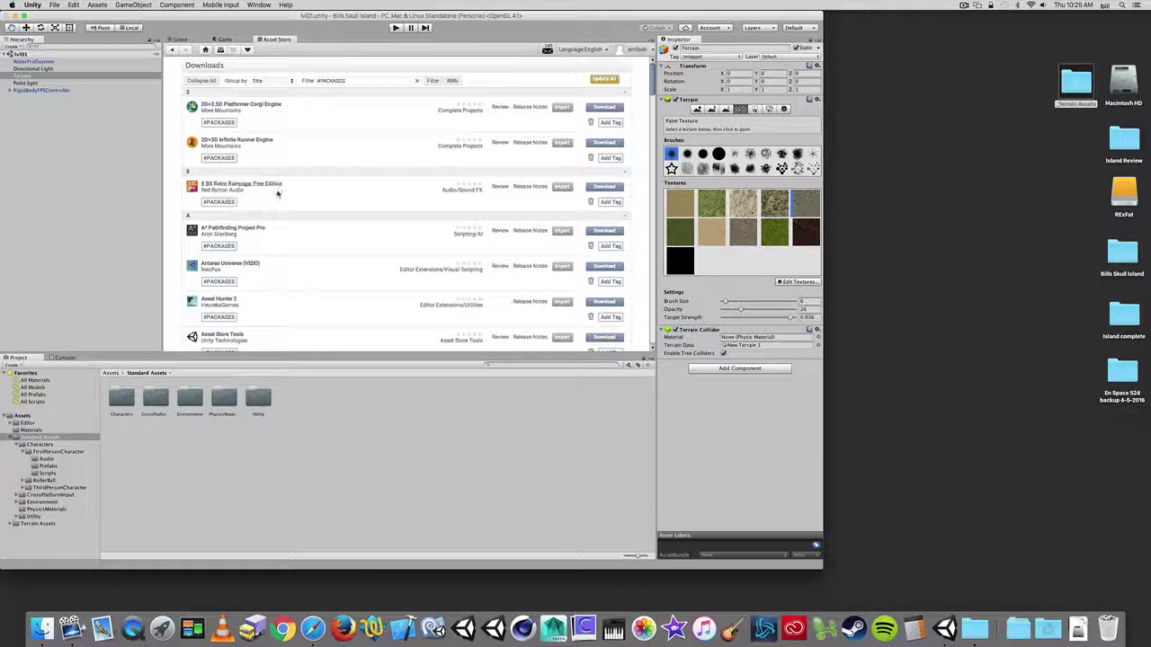
Step: Download Playmaker 1.8.3 from the downloads list and import all of its package files into the project
scroll(279, 195, down, 2)
scroll(279, 198, down, 15)
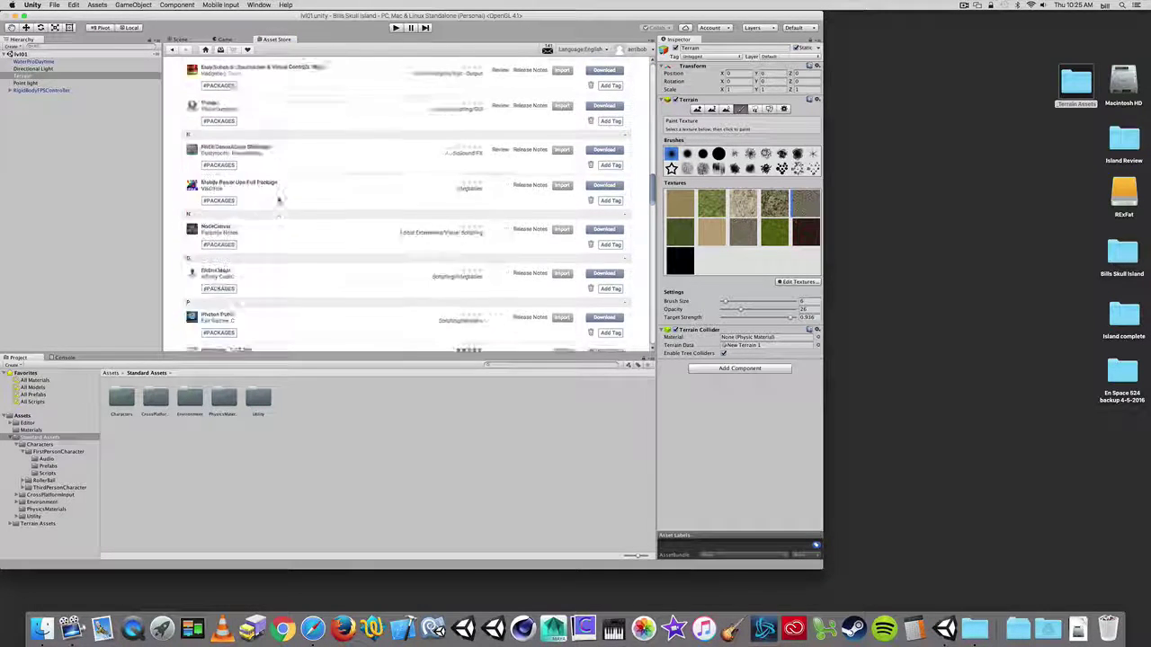
click(604, 252)
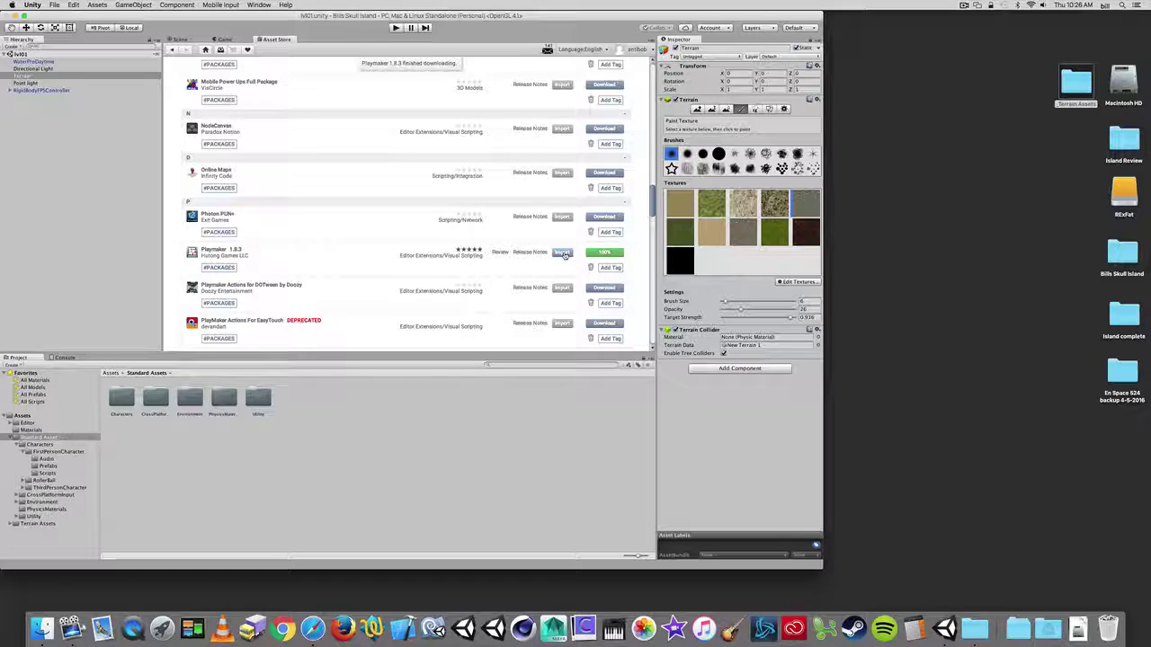
click(562, 253)
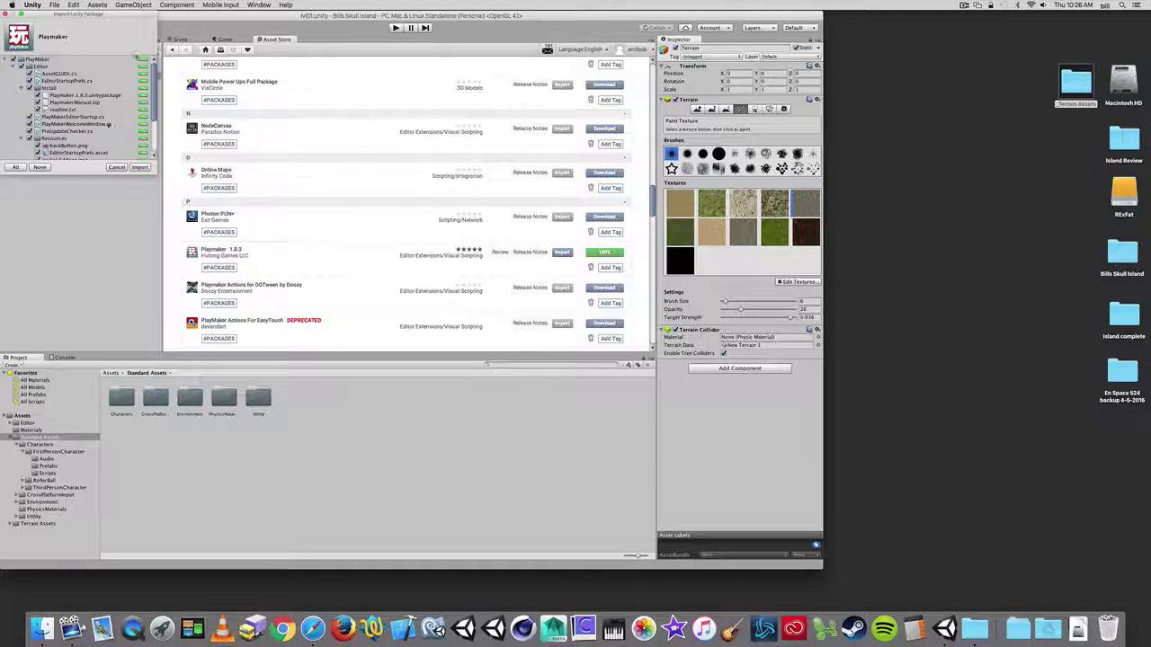
click(139, 167)
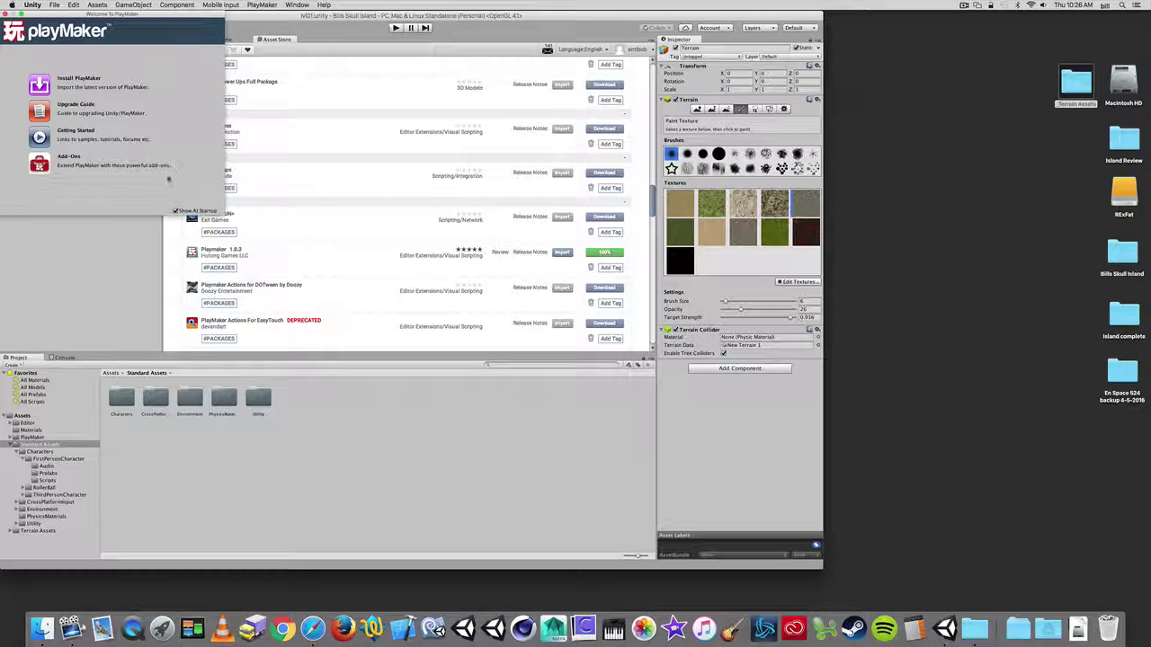
Step: Install PlayMaker 1.8.3 from its welcome window, closing the update check, confirming the backup and importing all files
click(81, 83)
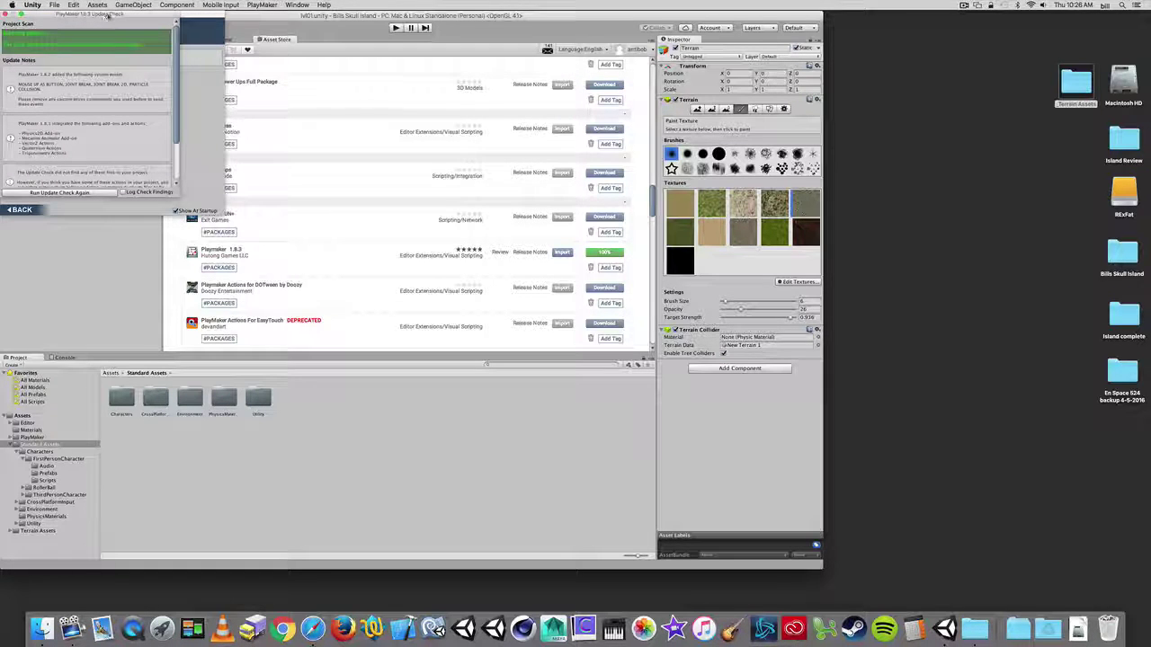
drag(102, 15, 299, 31)
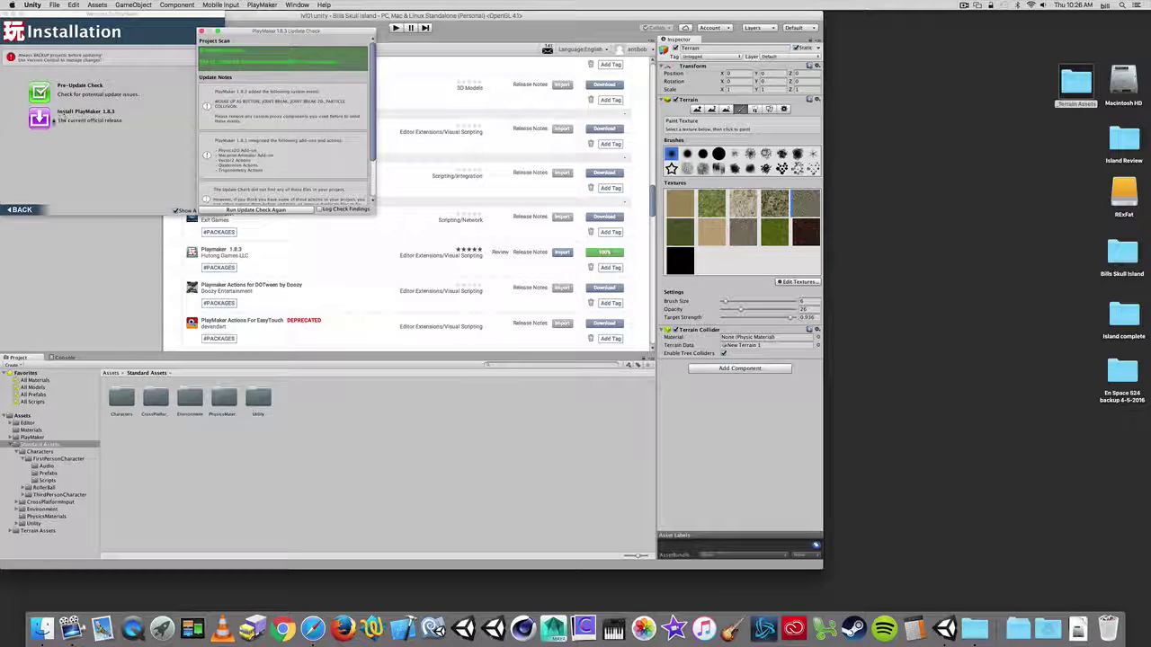
click(201, 32)
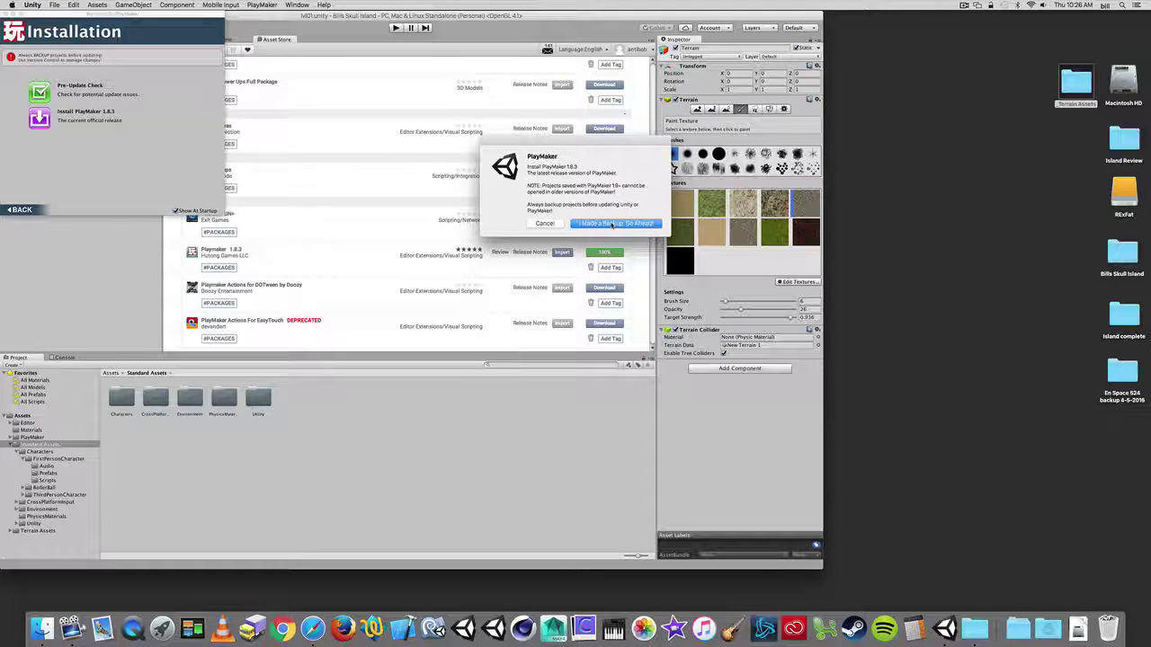
click(608, 222)
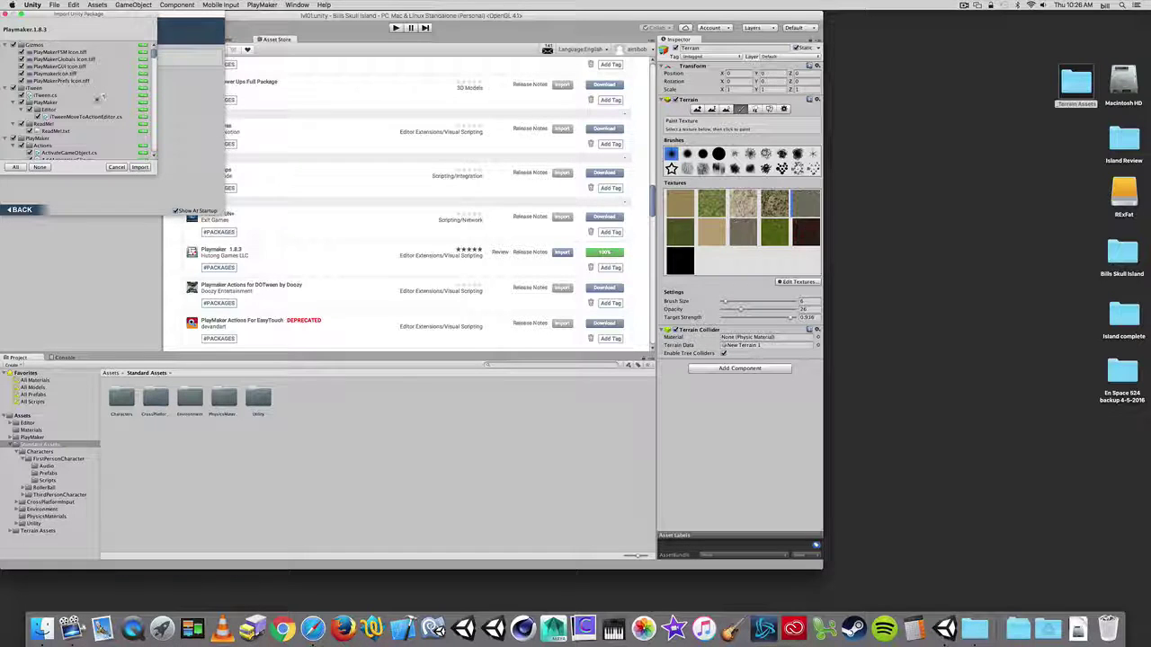
click(140, 167)
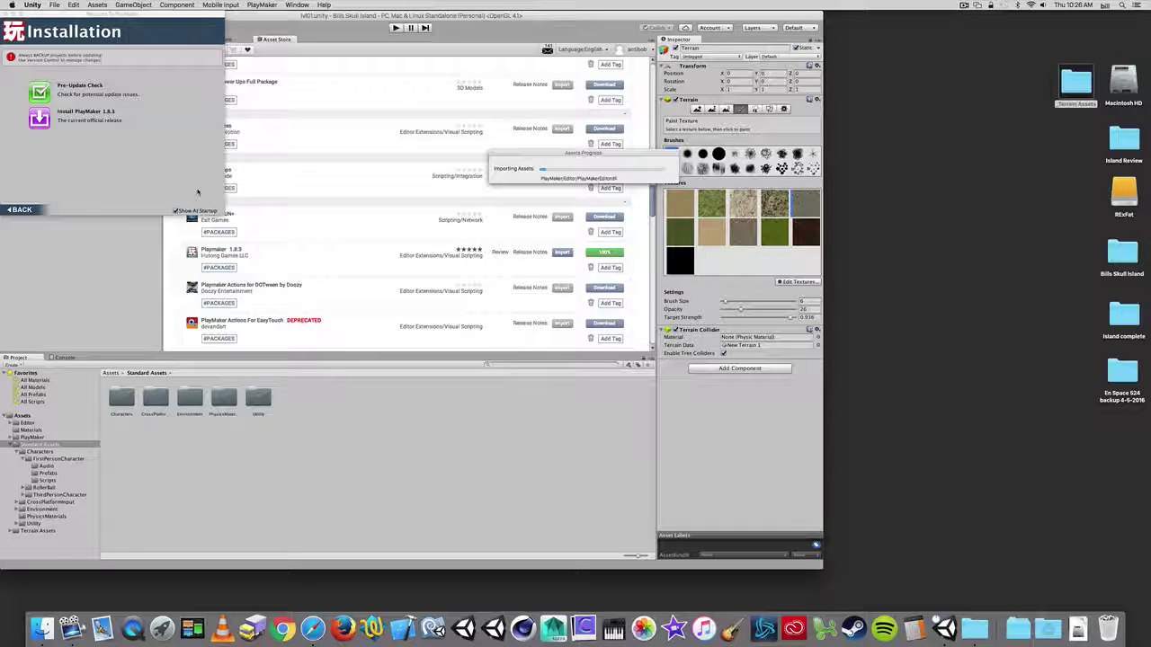
Step: Dismiss the PlayMaker upgrade notice and welcome window, check the imported PlayMaker folder, and return to the Scene view
drag(139, 16, 213, 59)
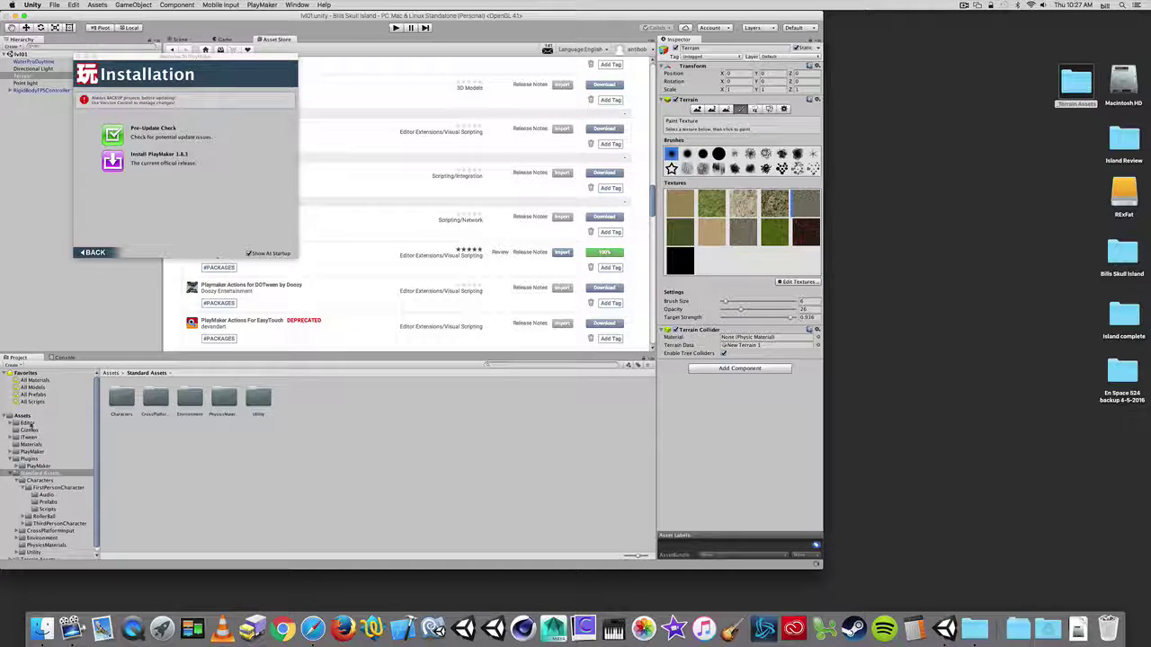
click(27, 422)
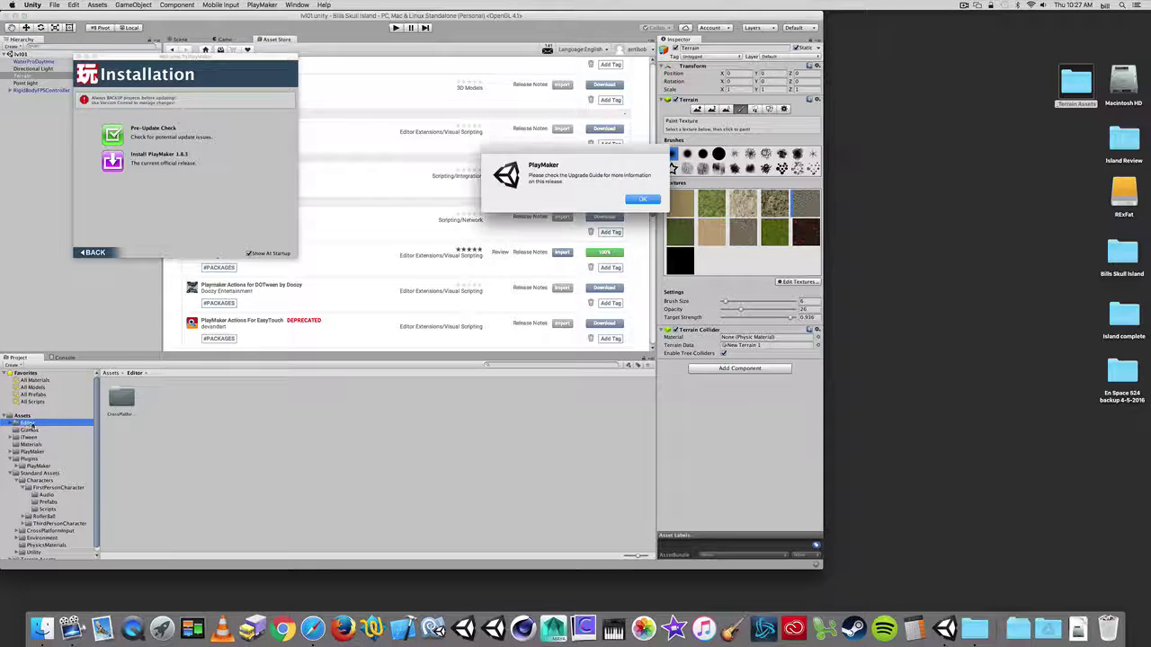
click(646, 200)
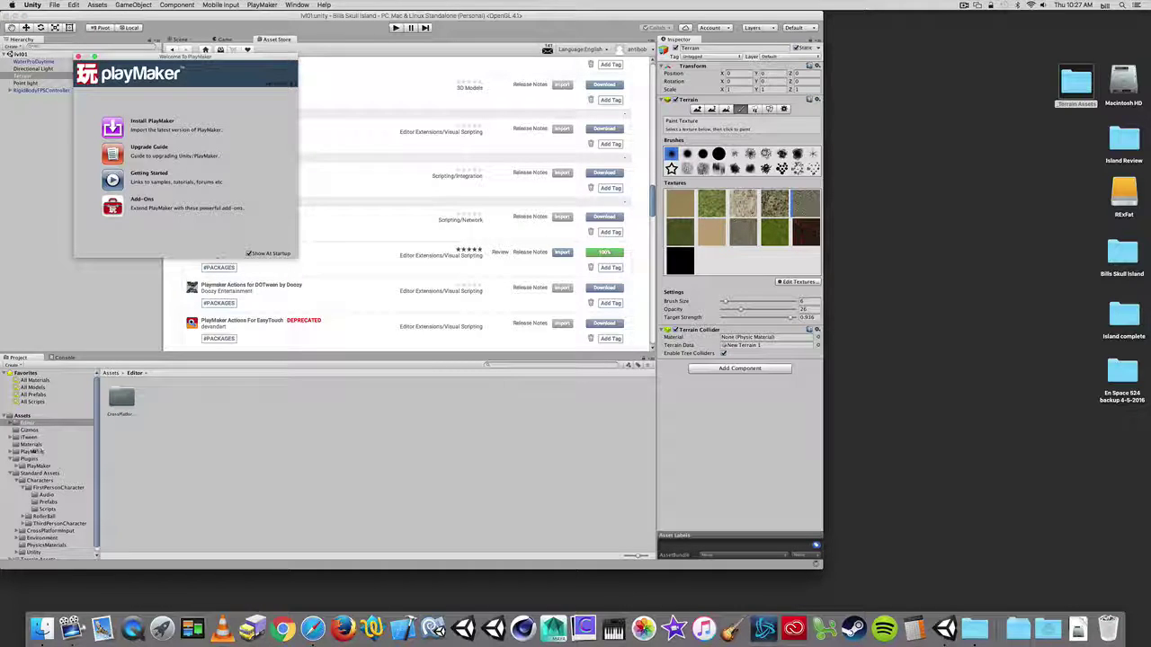
click(32, 452)
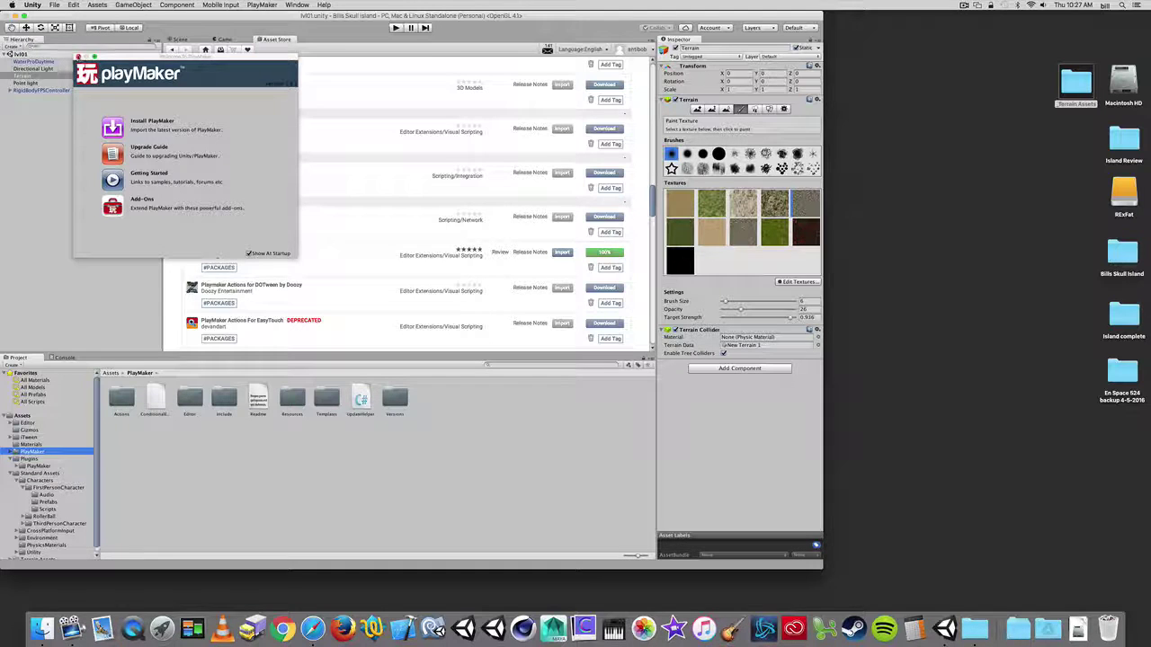
click(79, 57)
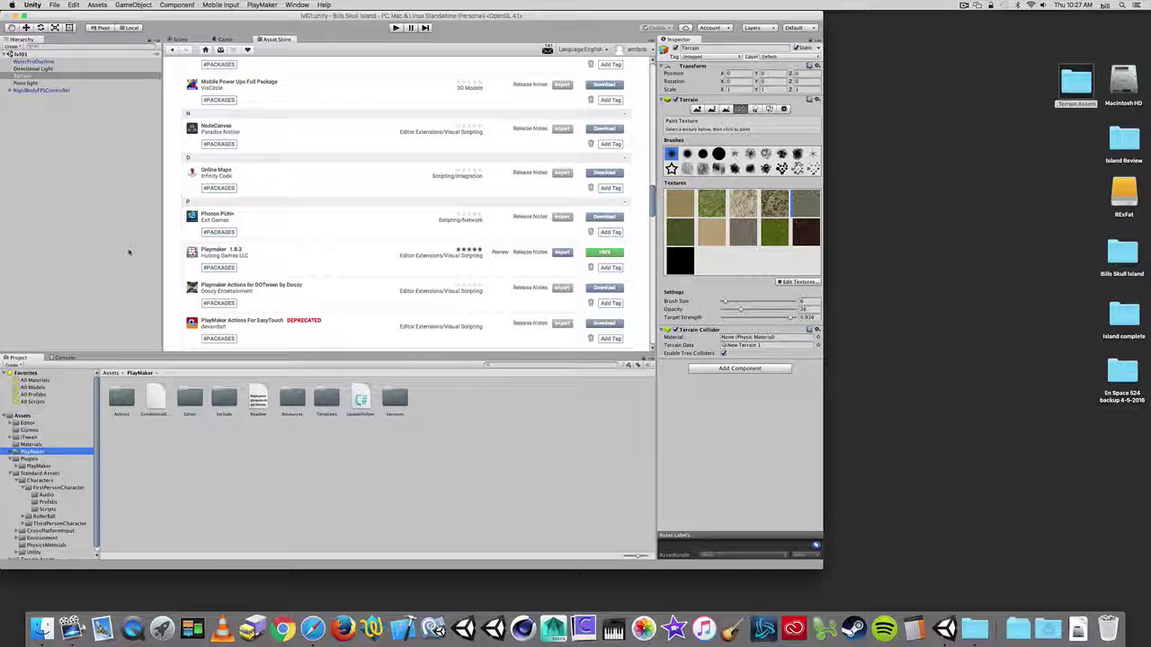
click(180, 38)
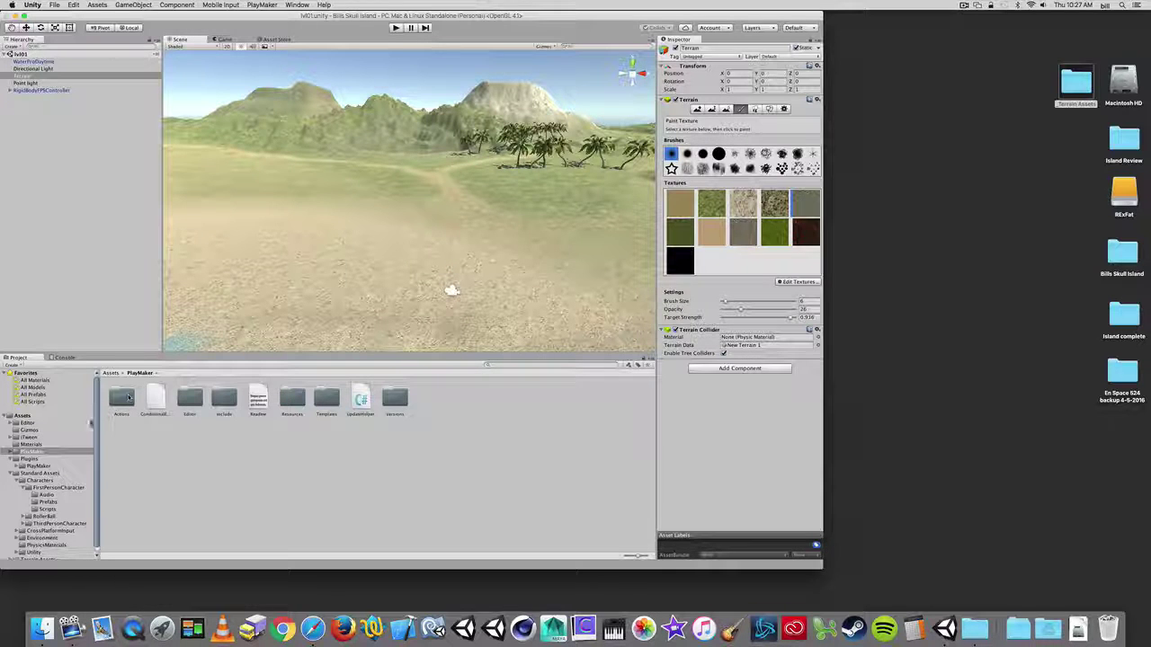
Step: Open the FirstPersonCharacter Prefabs folder under Standard Assets > Characters and examine the FPSController and RigidBodyFPSController prefabs
click(21, 415)
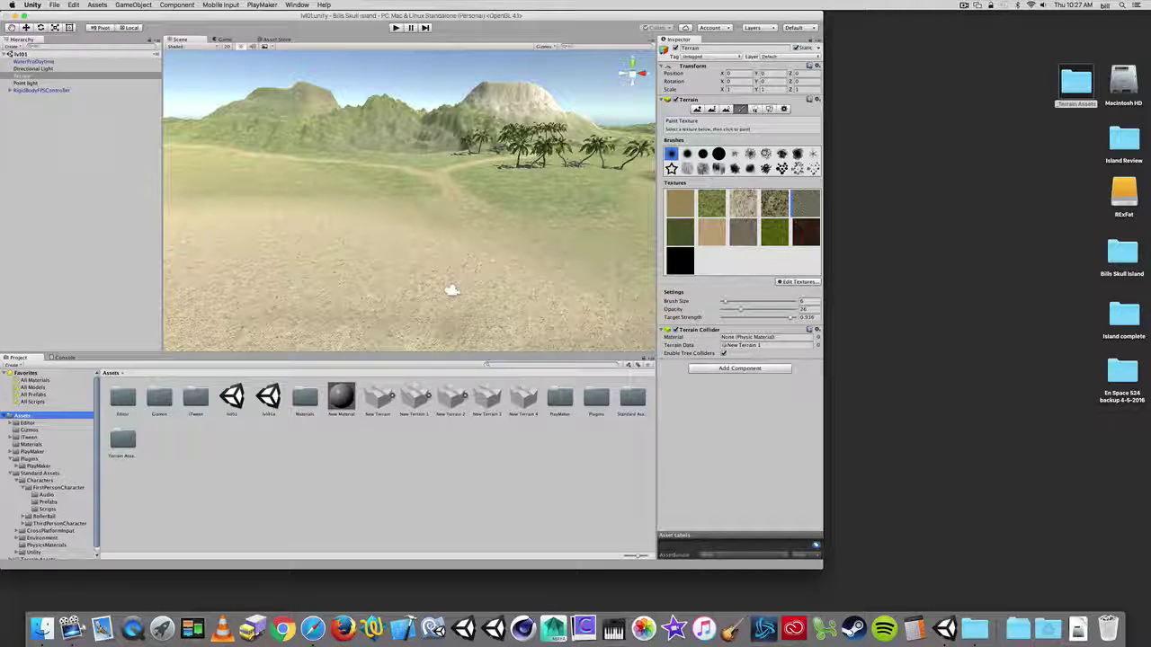
click(45, 91)
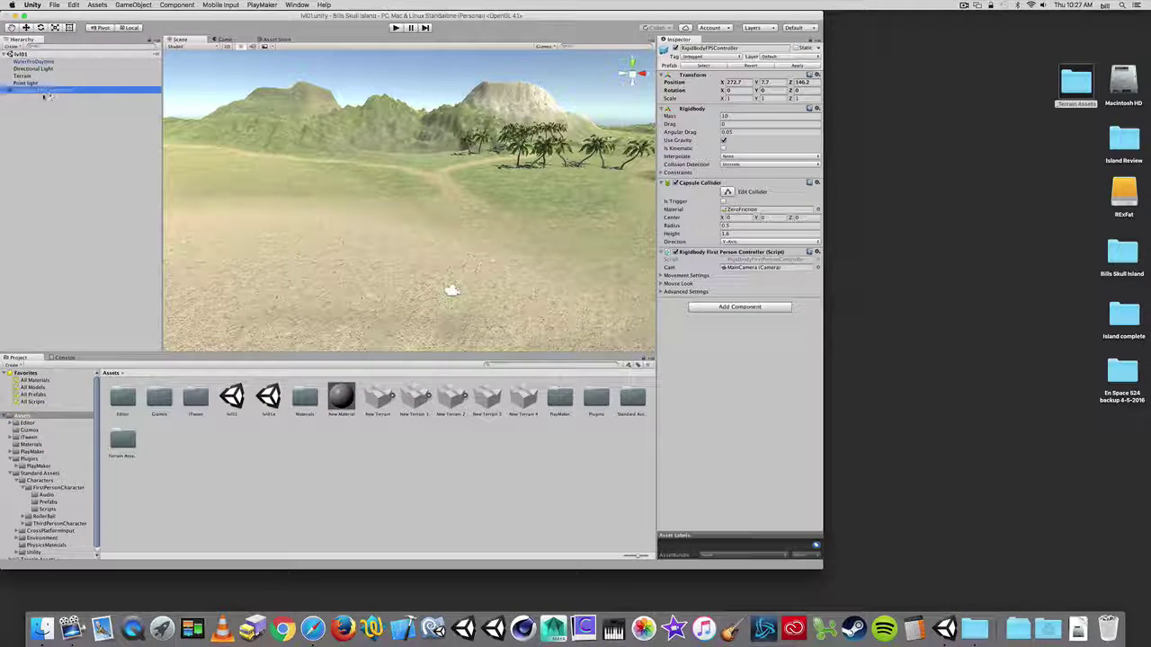
click(39, 473)
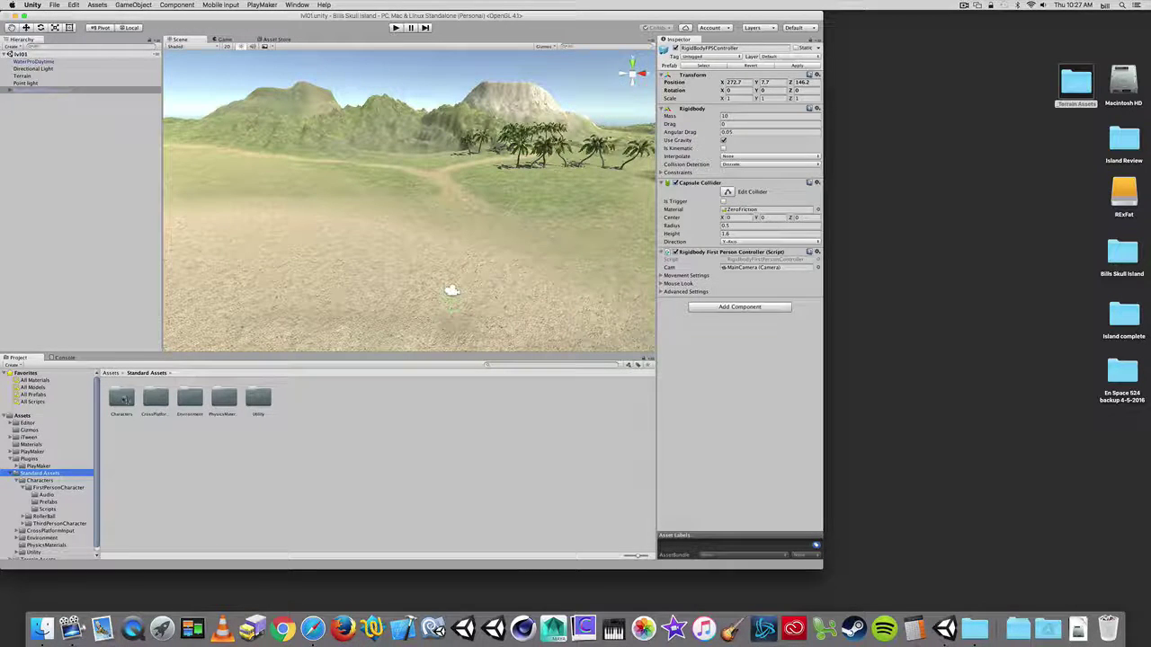
double_click(122, 398)
double_click(123, 398)
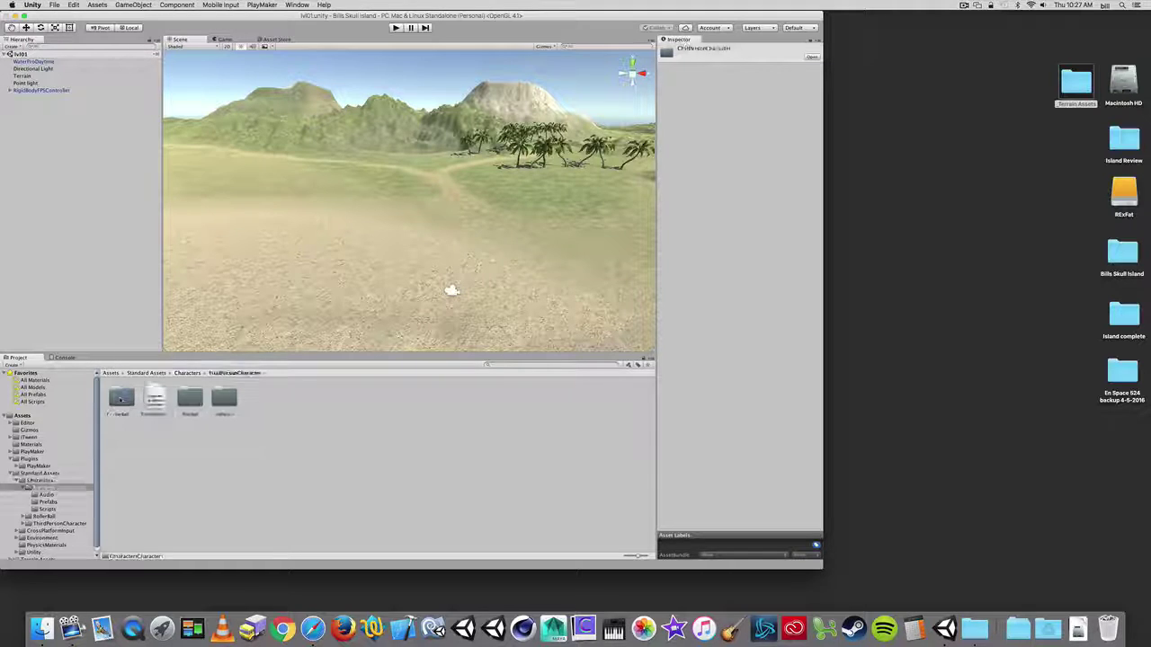
double_click(190, 398)
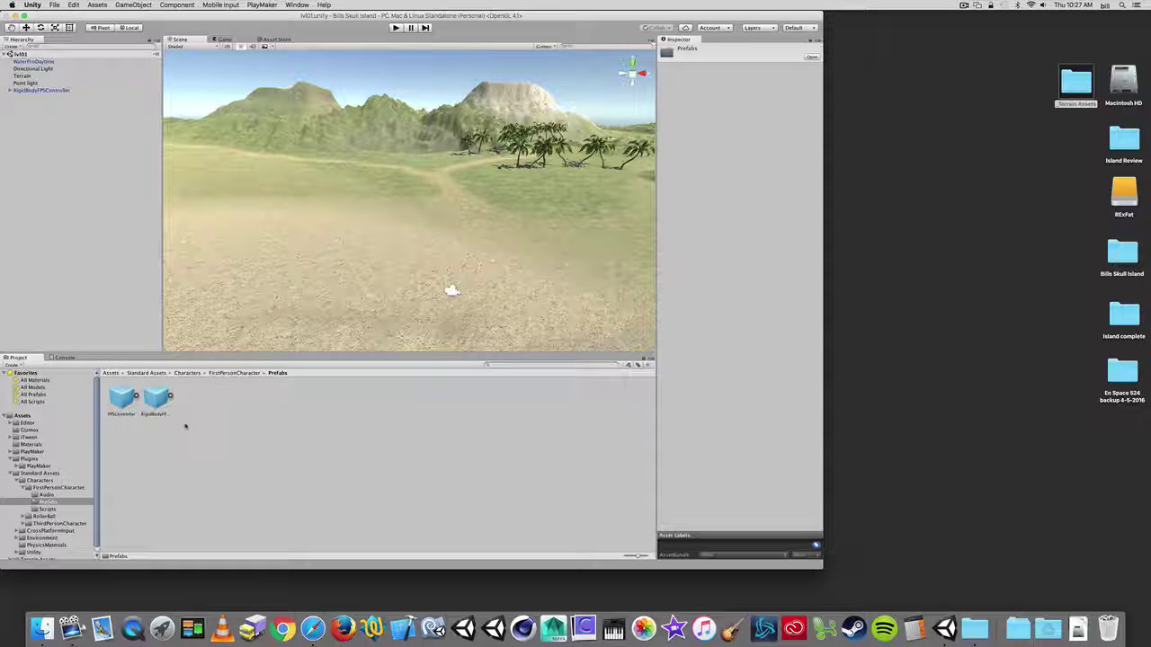
click(126, 401)
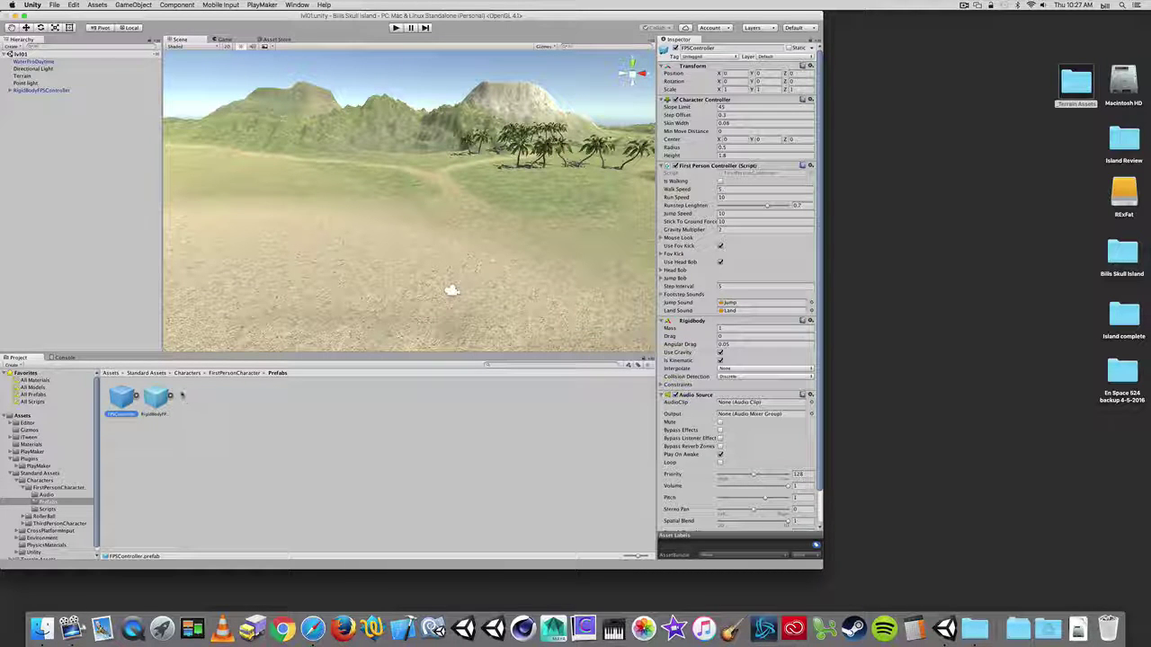
click(157, 399)
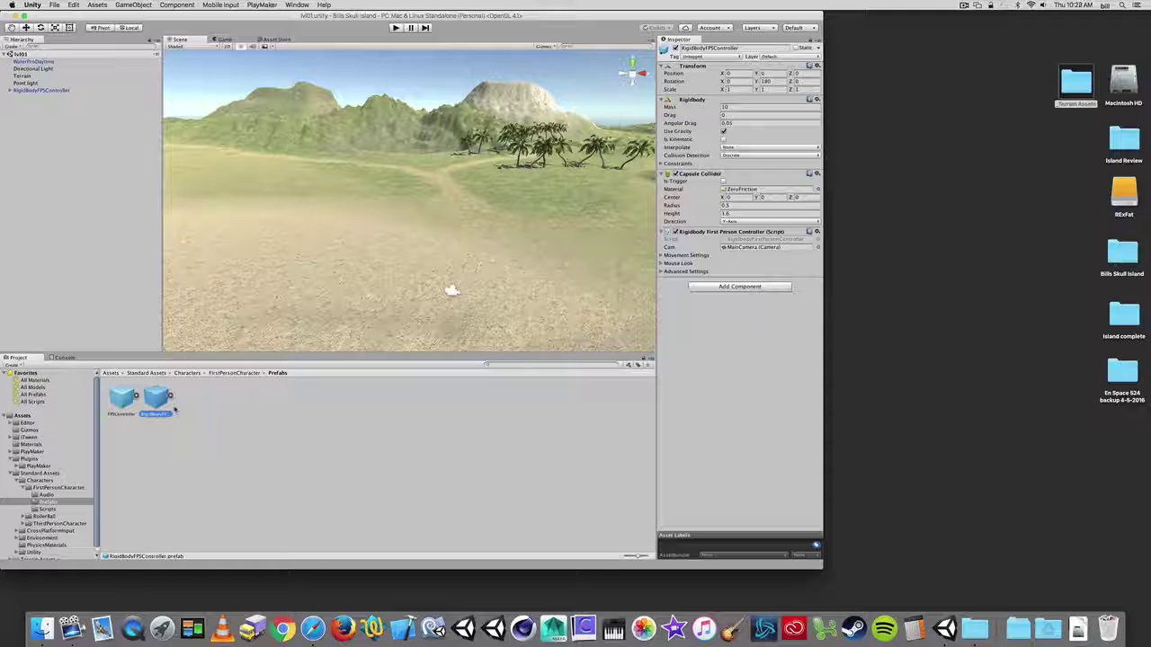
Step: Select the RigidBodyFPSController in the scene and look through the standard packages available for import, without importing any
click(38, 91)
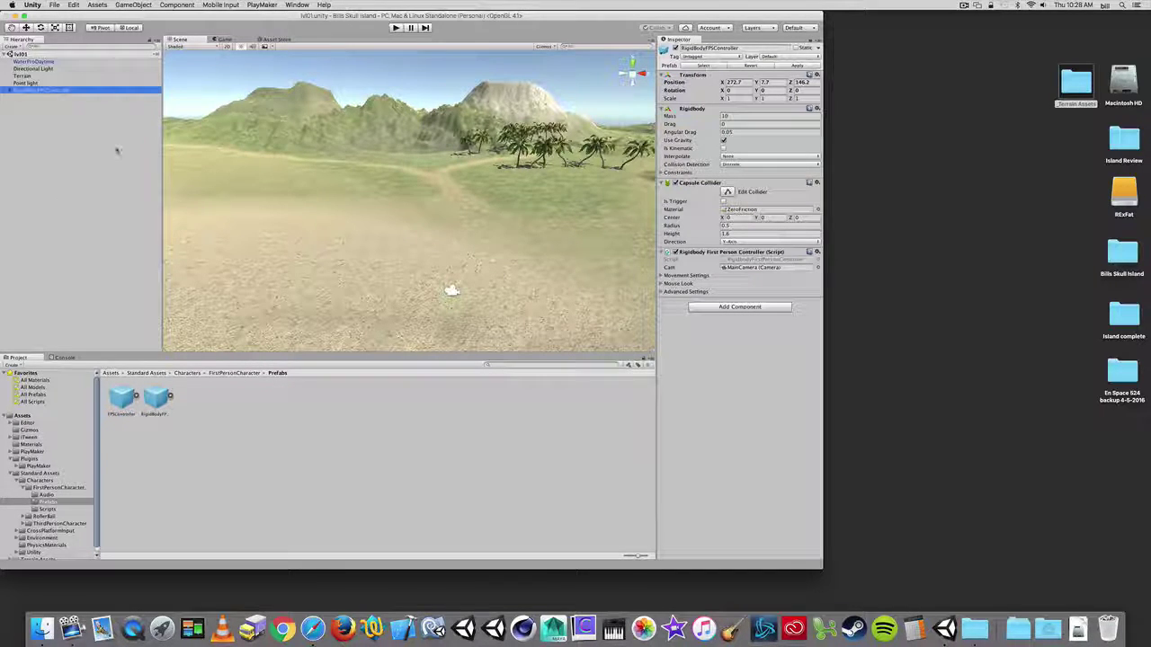
click(93, 4)
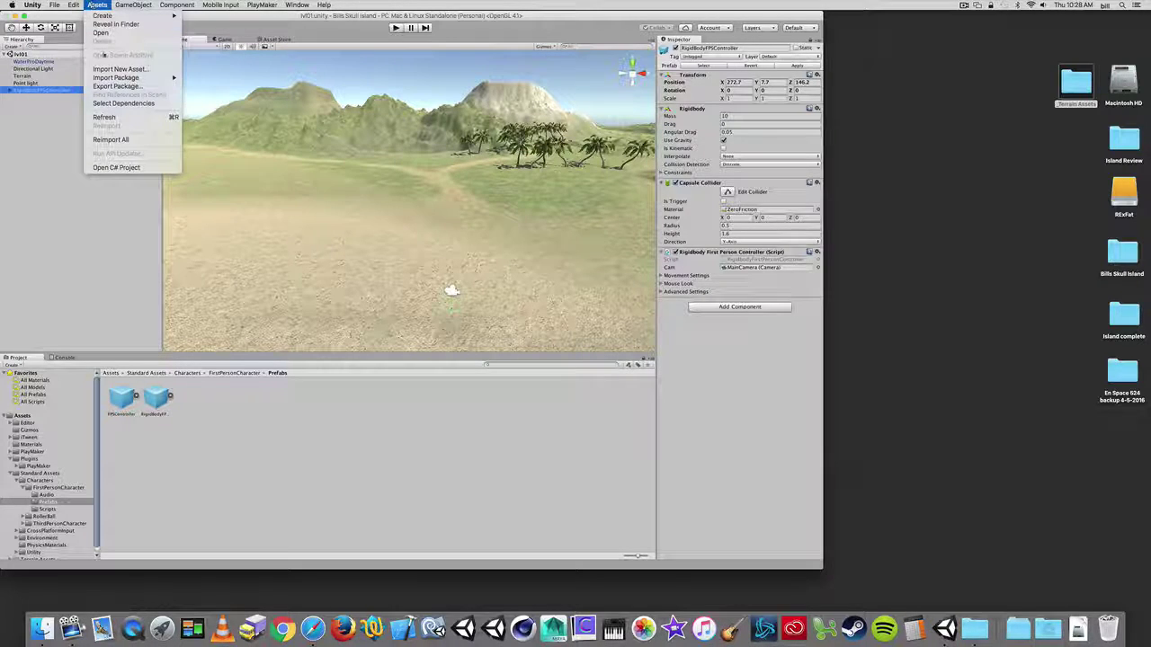
mouse_move(135, 79)
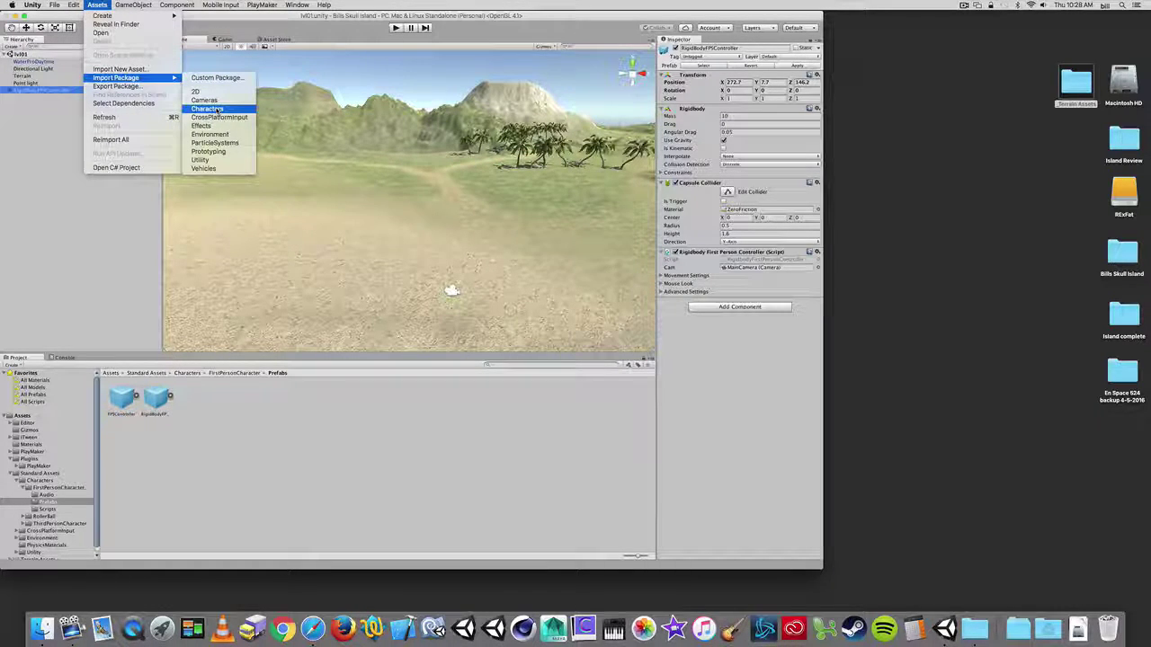
click(105, 237)
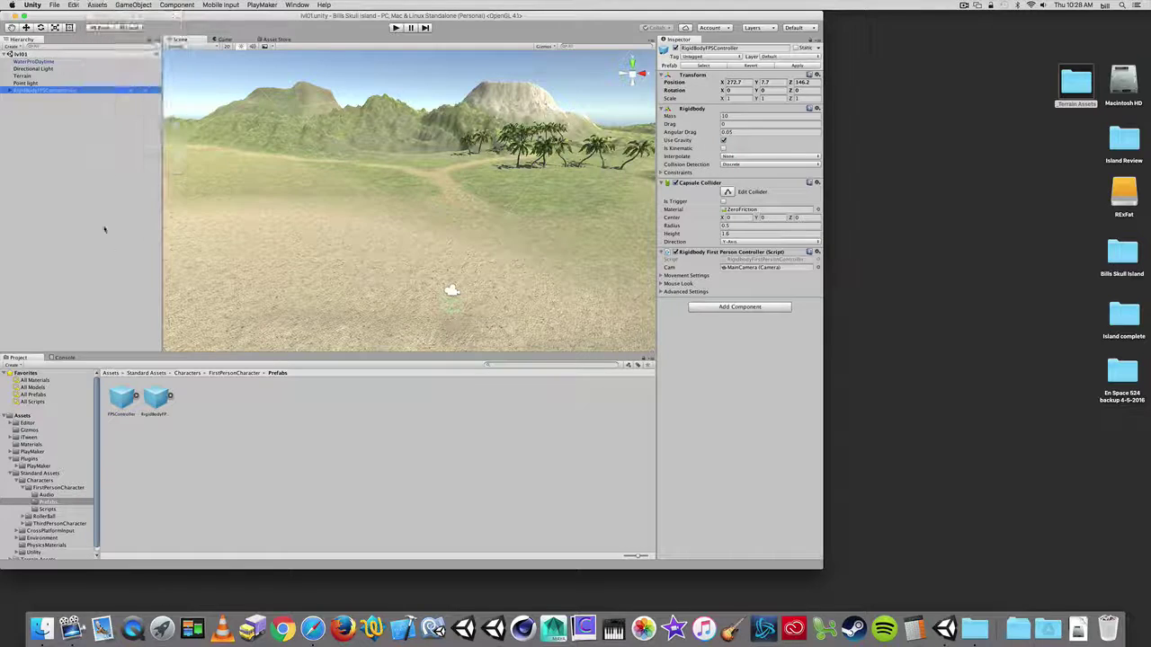
Step: Search the project assets for "fps" to check the available character controllers, and return to the main Assets folder
click(40, 473)
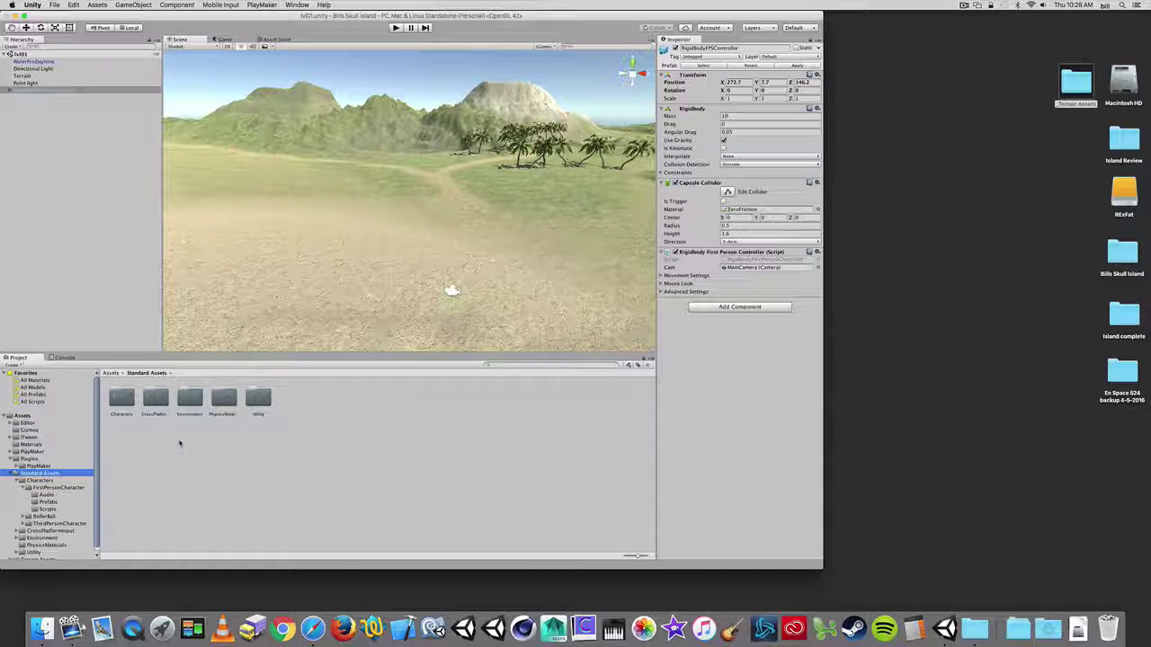
click(496, 364)
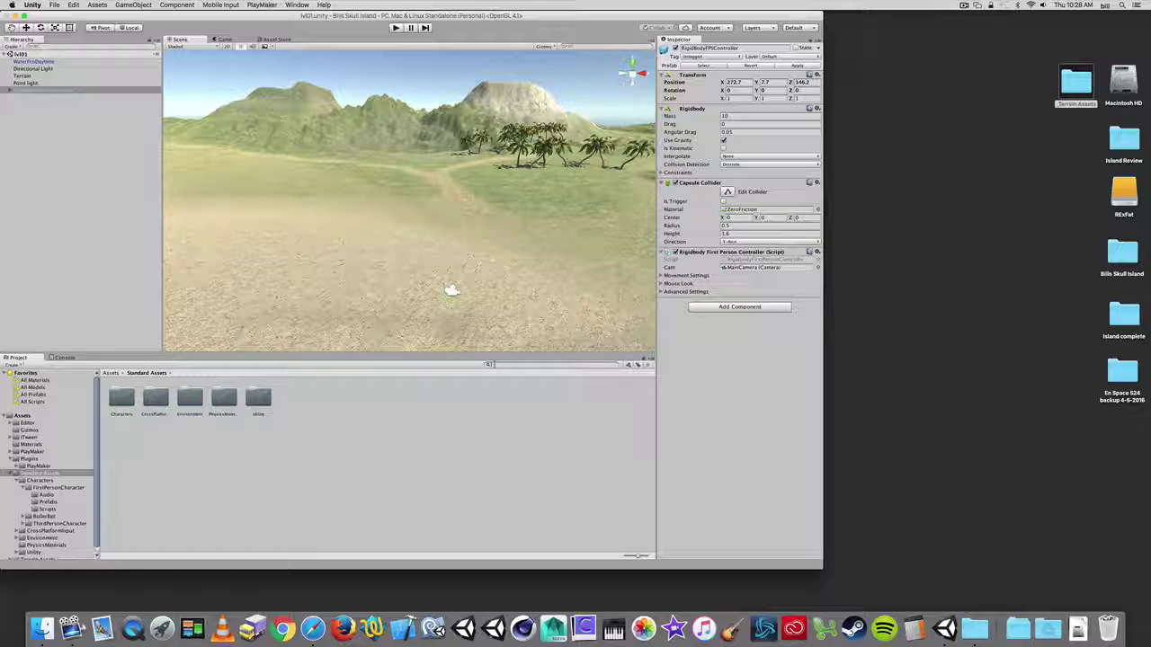
text(fps)
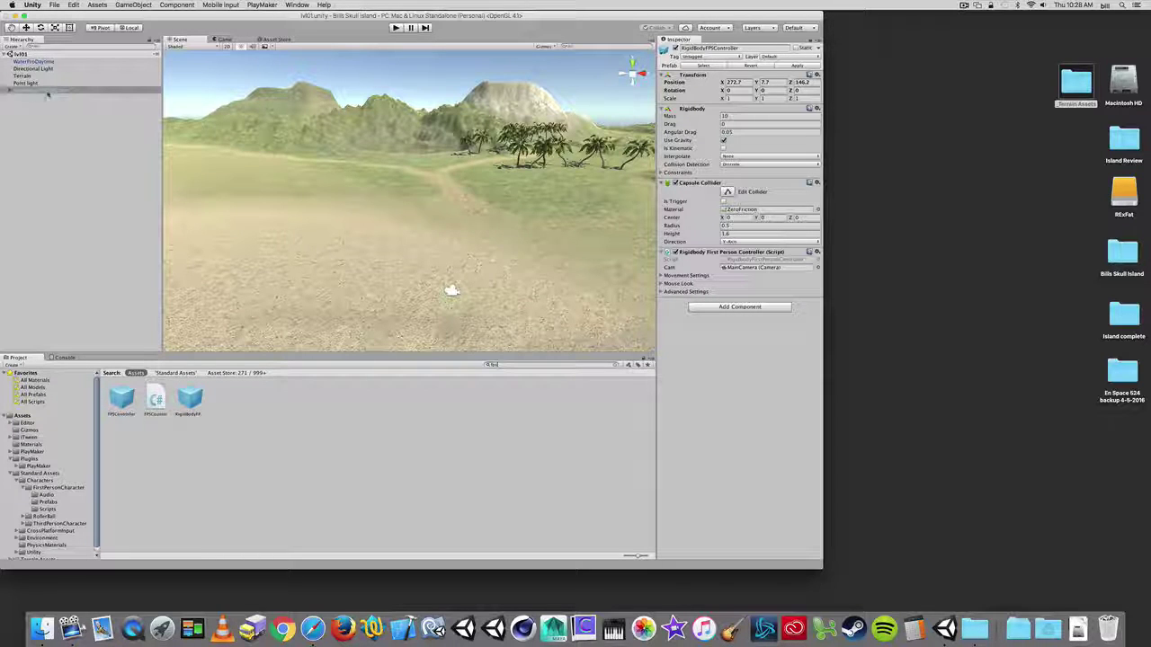
drag(49, 94, 49, 90)
click(31, 417)
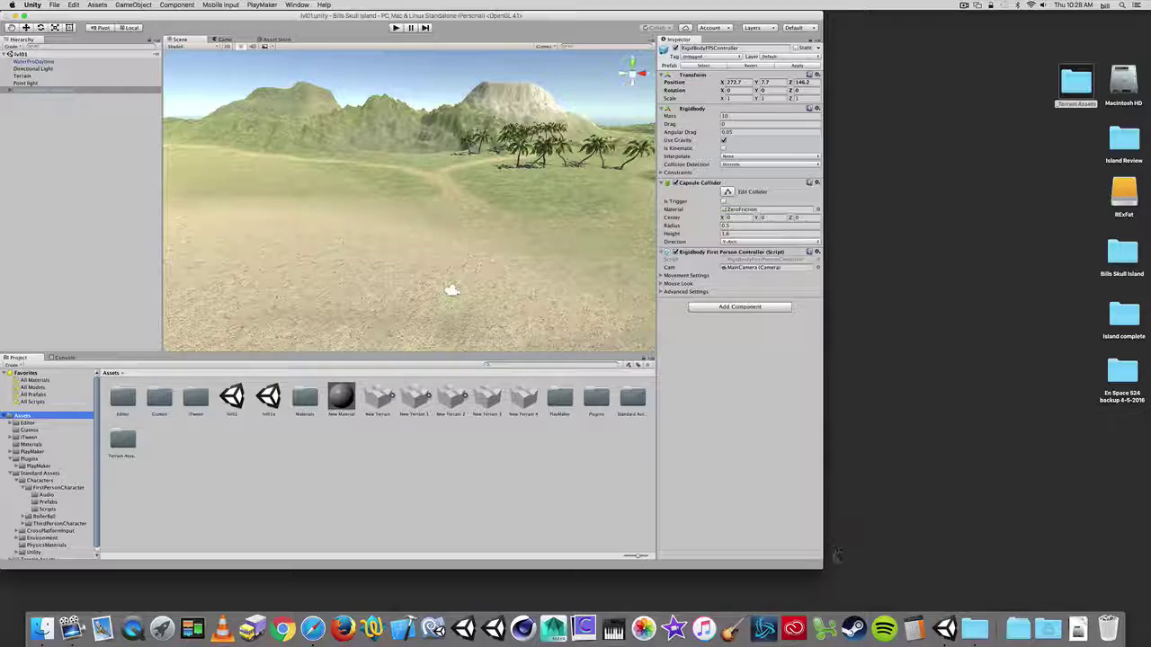
Step: Enlarge the editor window and dock the PlayMaker Editor in a widened area beside the Project view, closing its welcome window
drag(822, 567, 1102, 590)
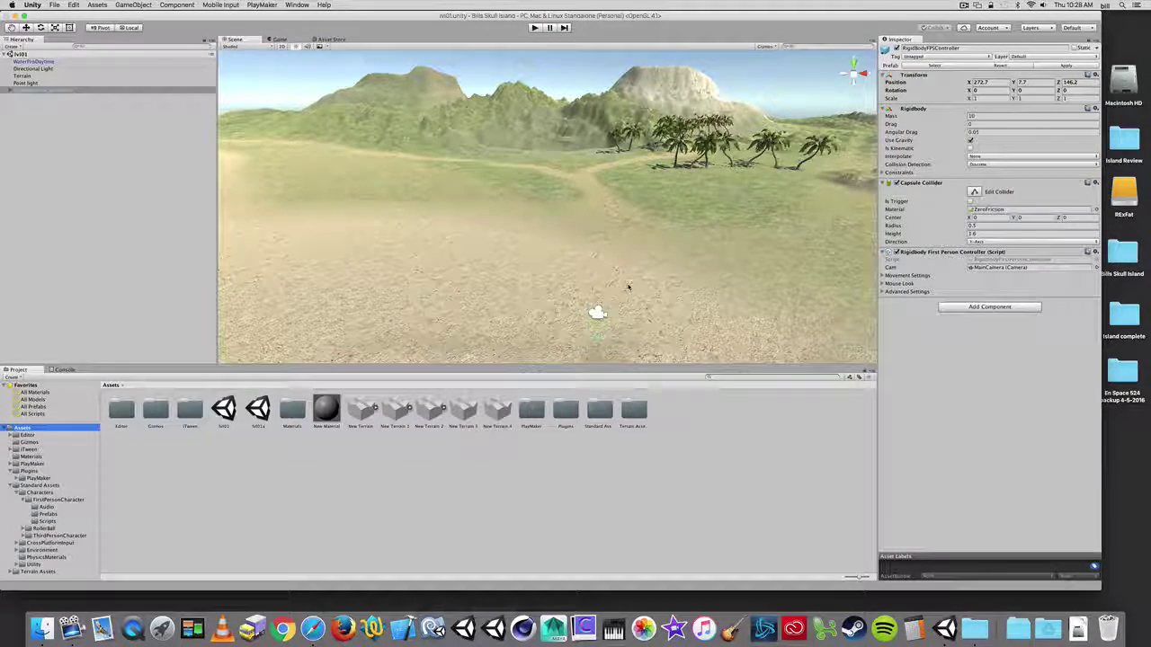
click(262, 6)
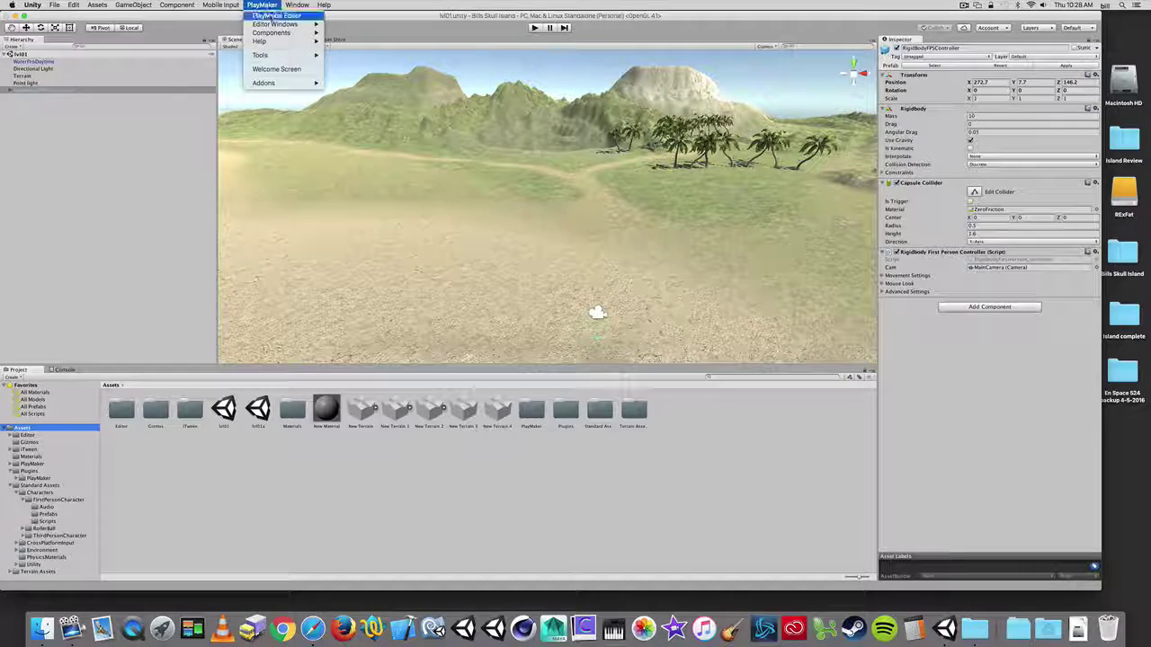
click(274, 16)
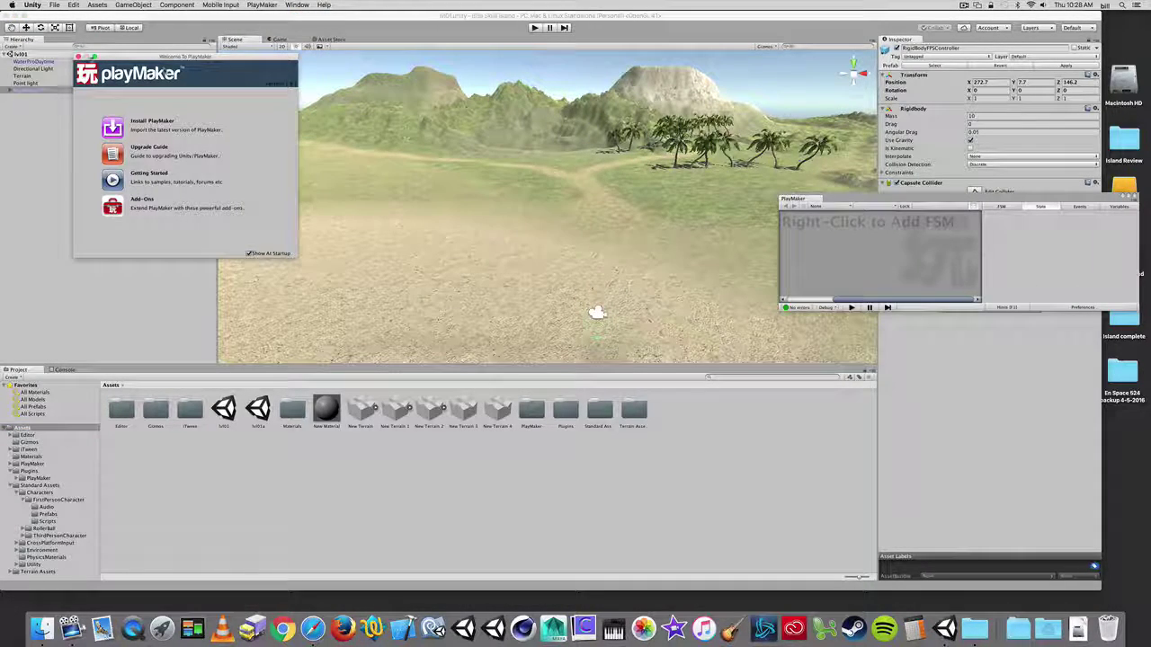
click(79, 57)
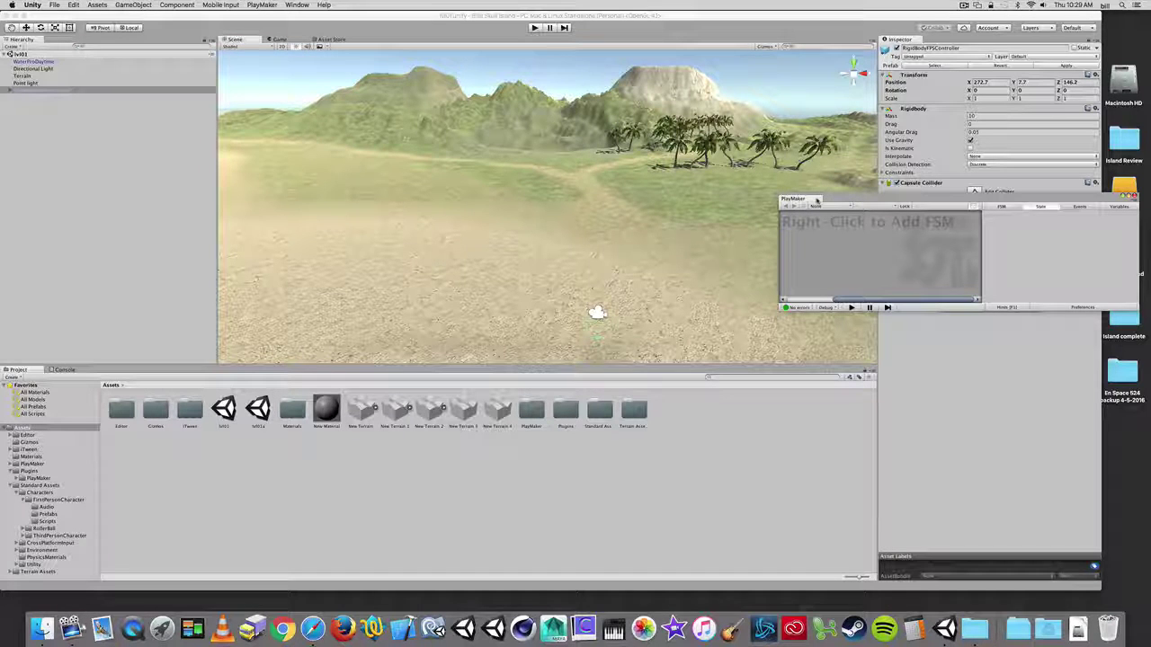
drag(816, 200, 868, 439)
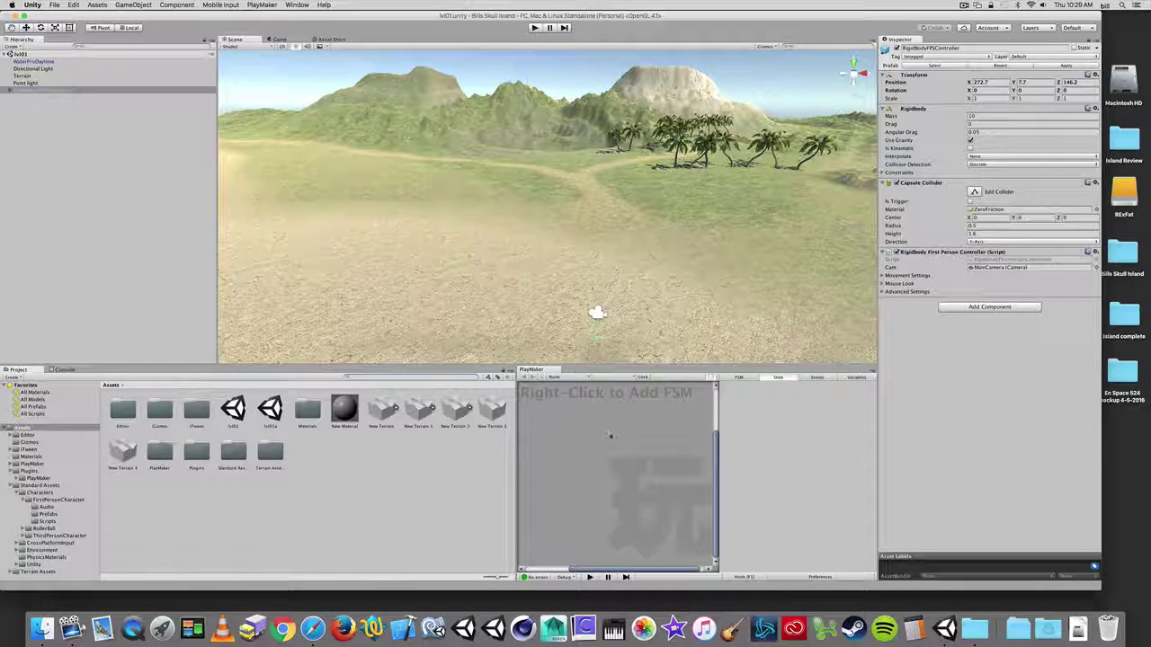
drag(514, 422, 429, 422)
Step: Open PlayMaker's action browser and dock it as a full-height column beside the Inspector, slightly widened
click(270, 4)
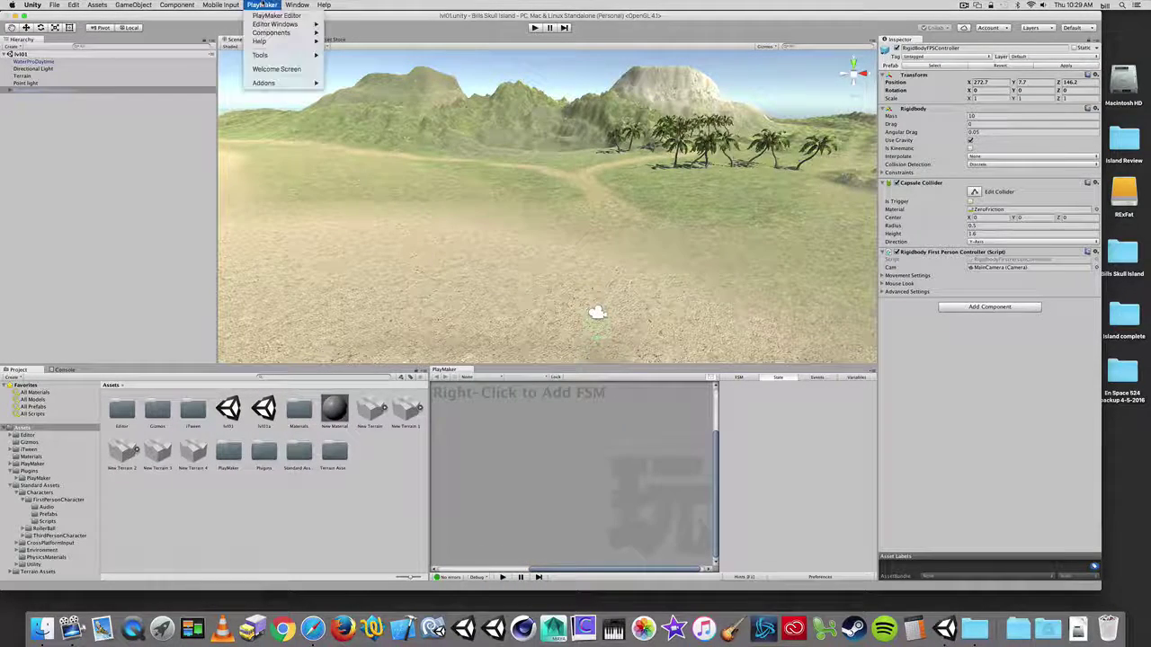
mouse_move(295, 24)
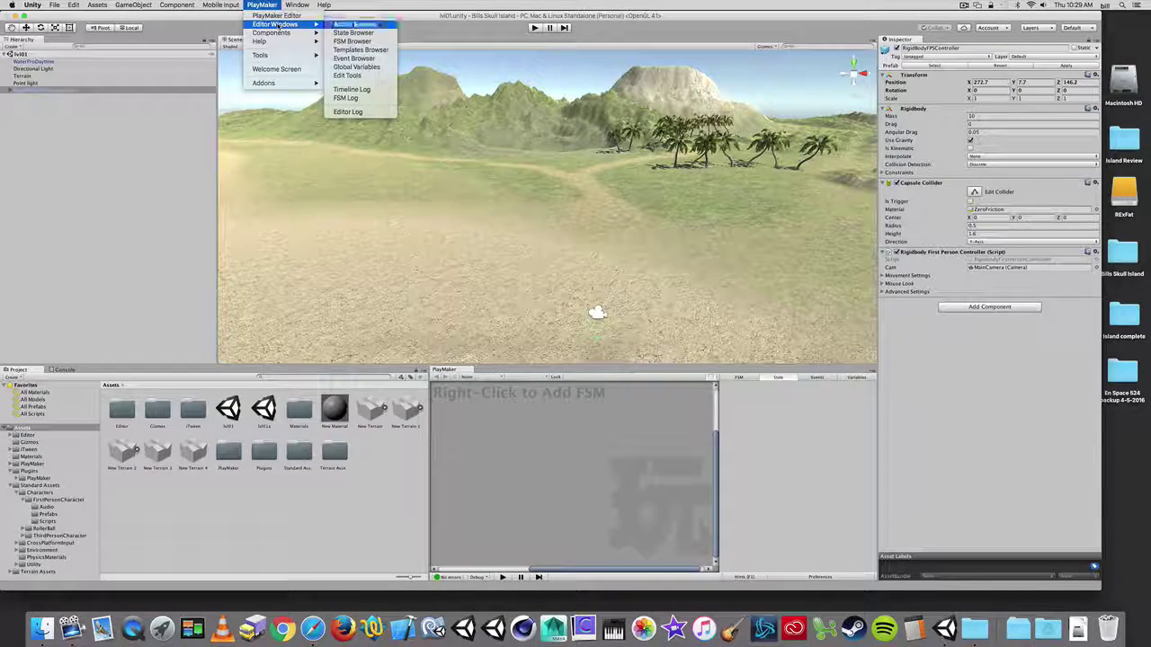
click(376, 25)
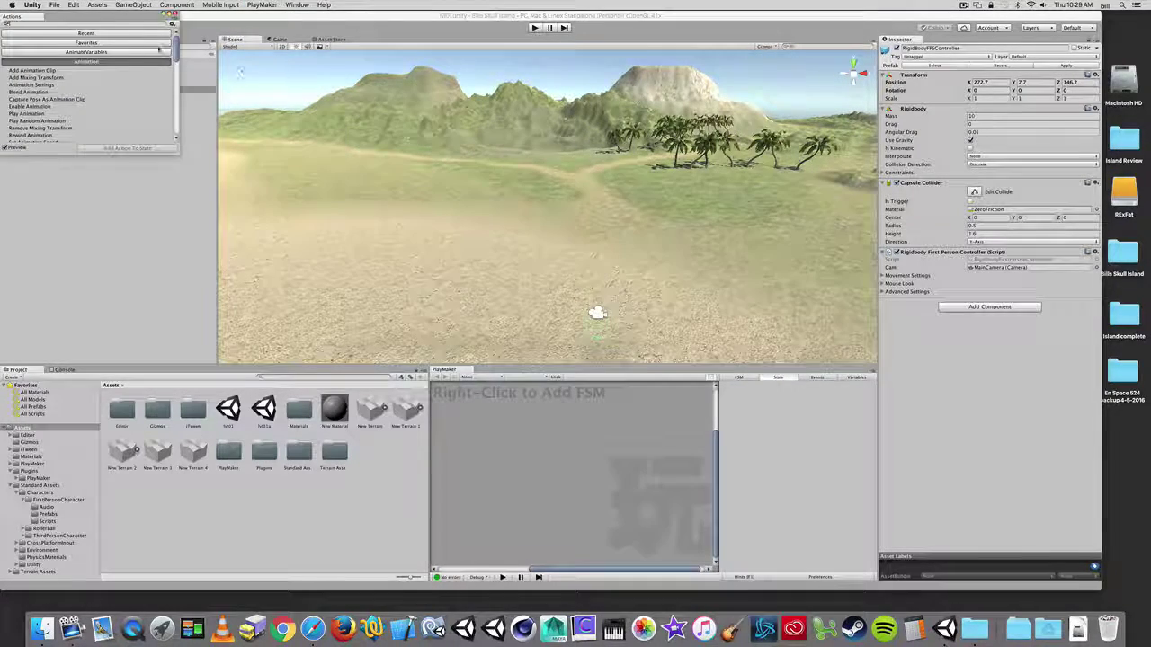
drag(11, 16, 1056, 135)
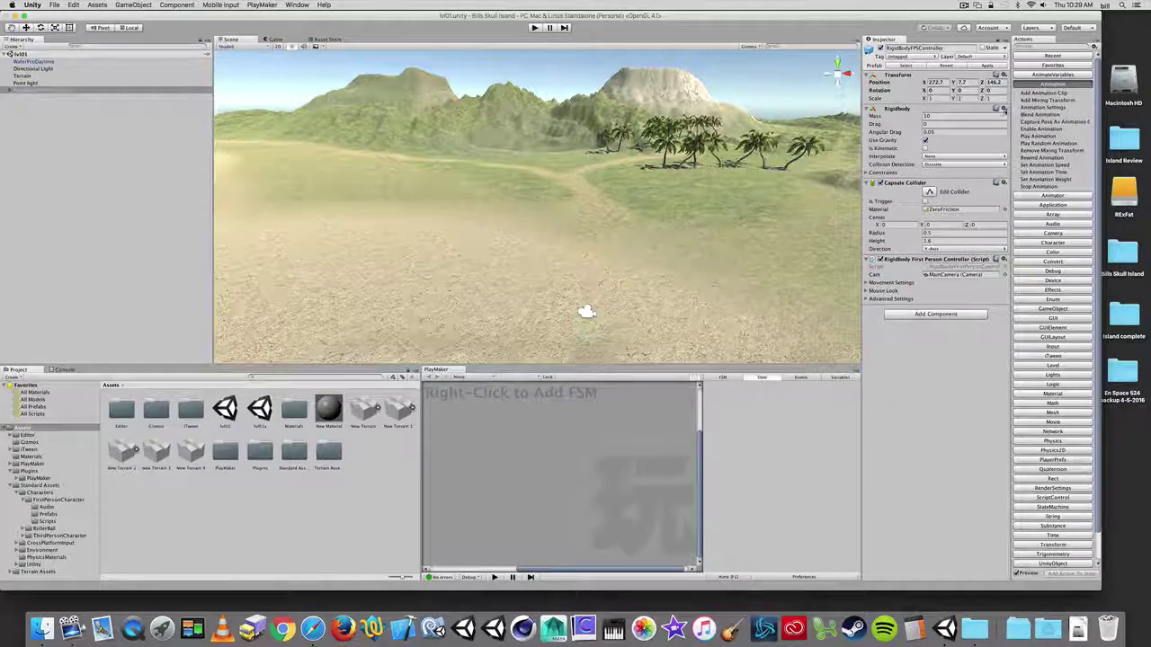
drag(1010, 270, 990, 270)
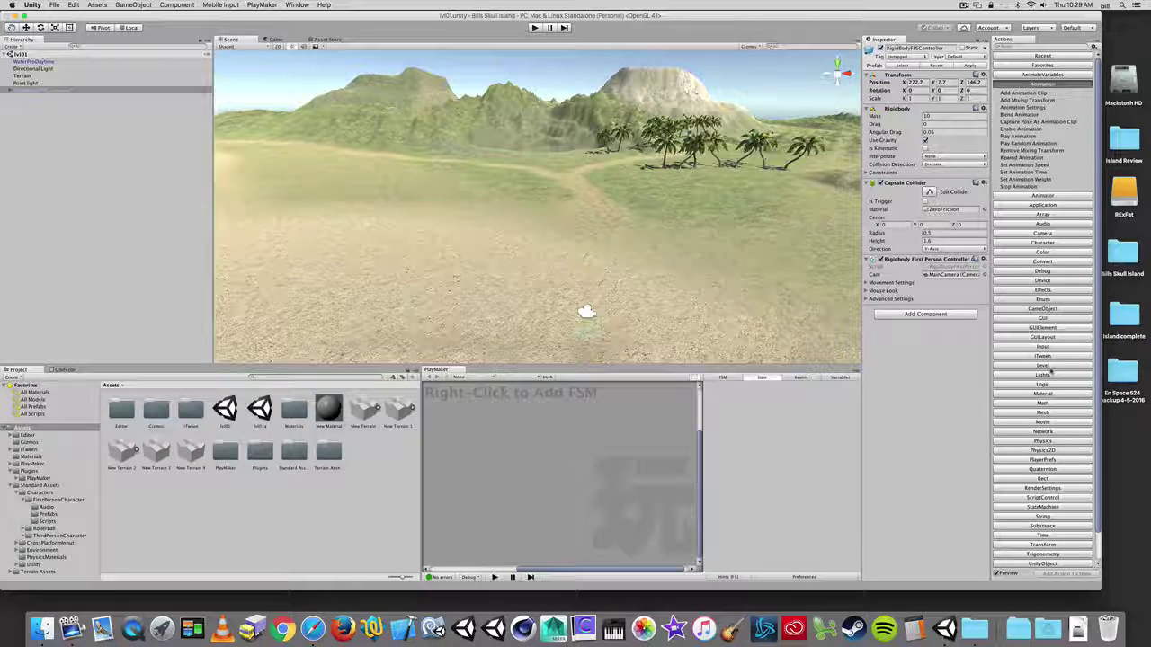
Step: Play the scene to test walking around the island with the RigidBodyFPSController, and stop the game
click(81, 89)
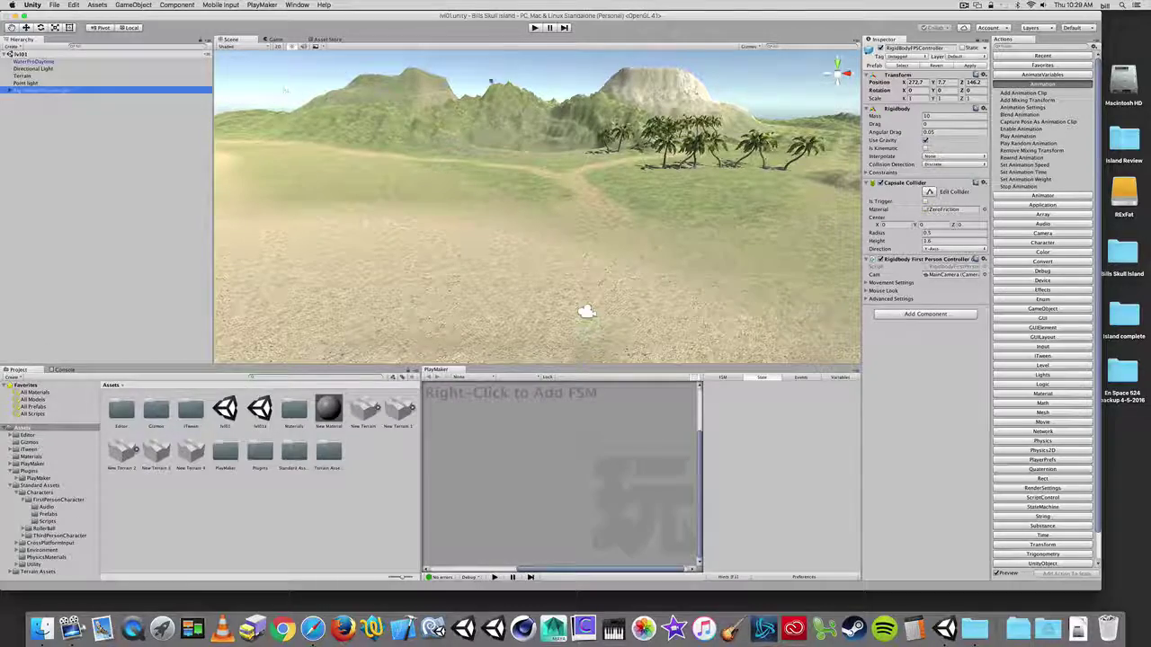
click(534, 27)
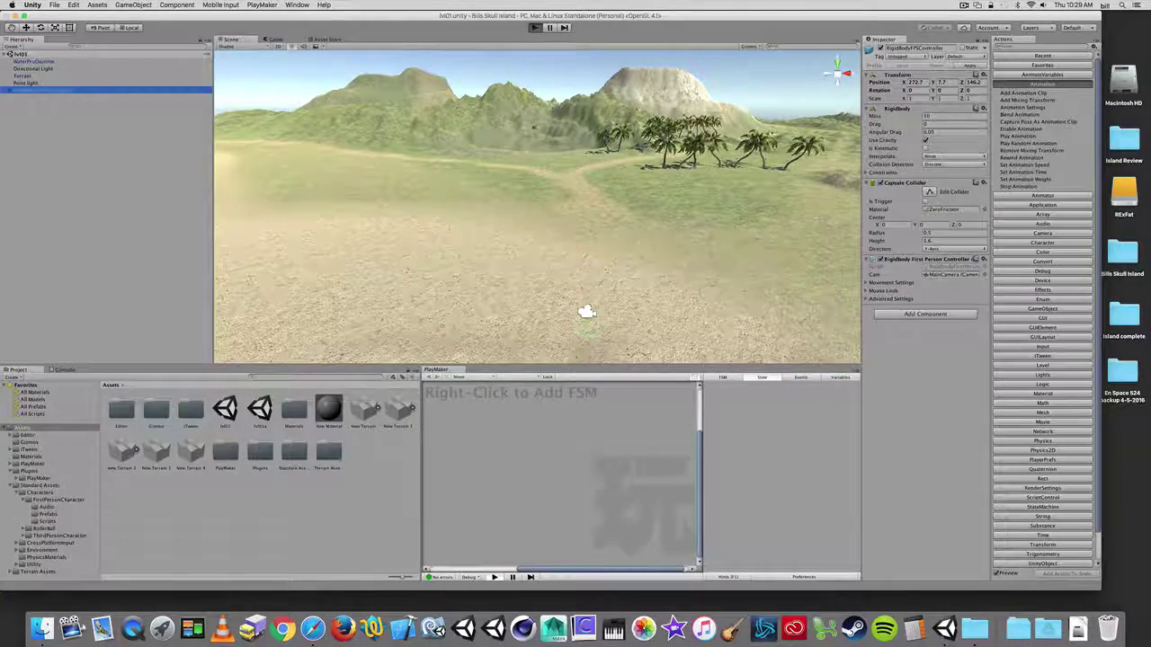
key(w)
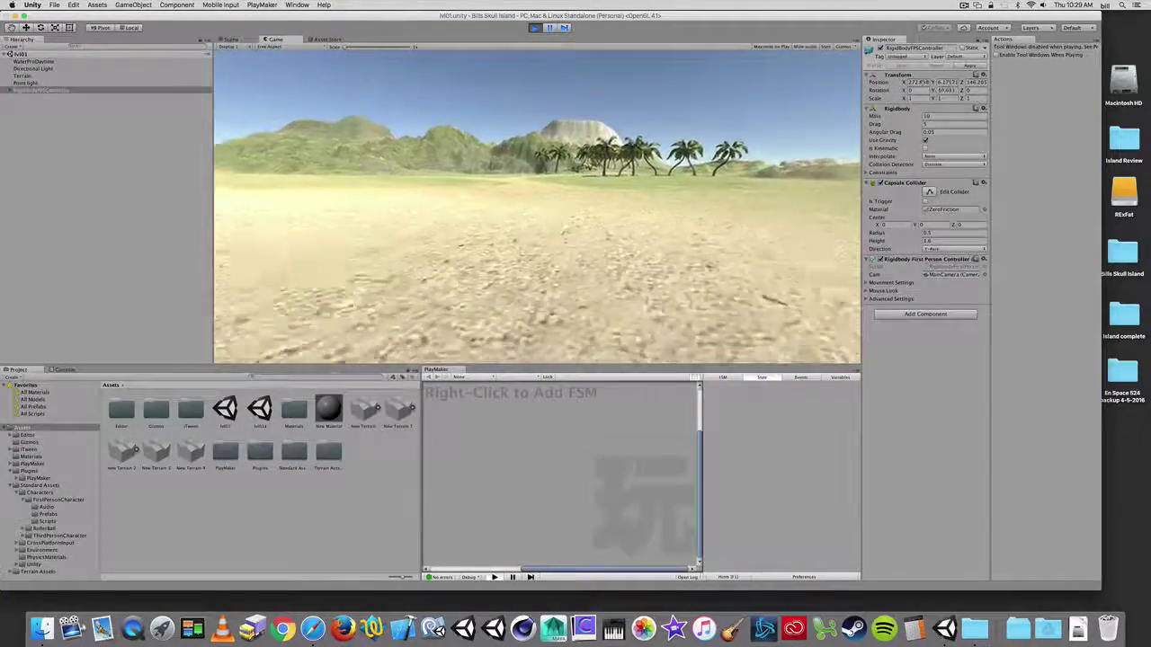
key(w)
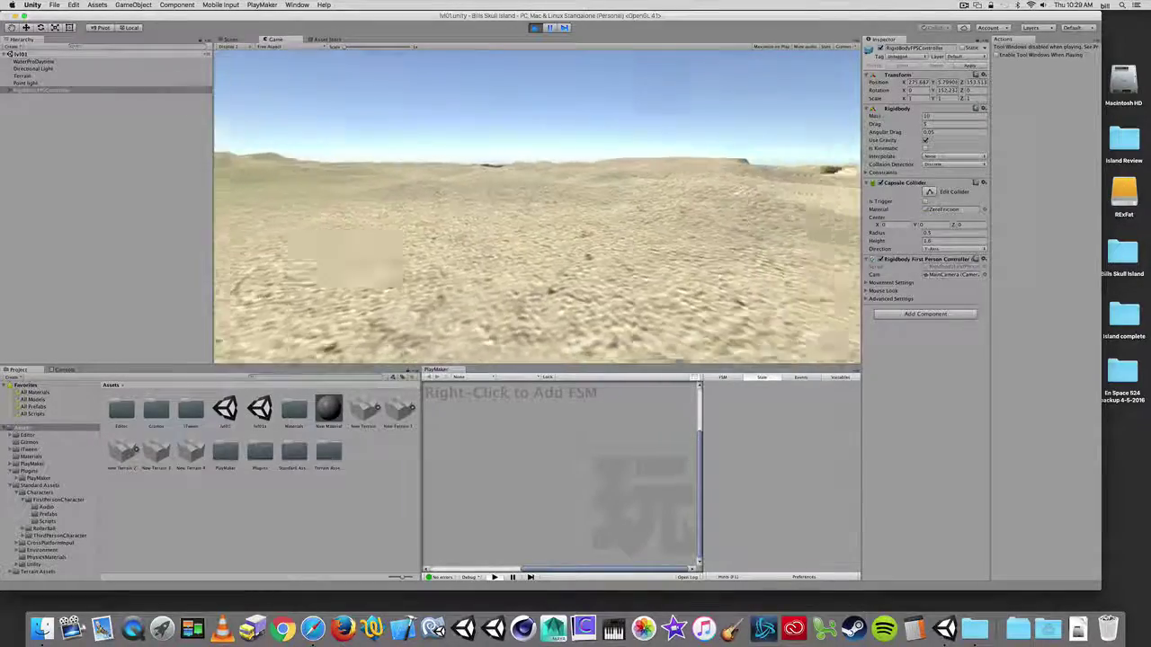
key(w)
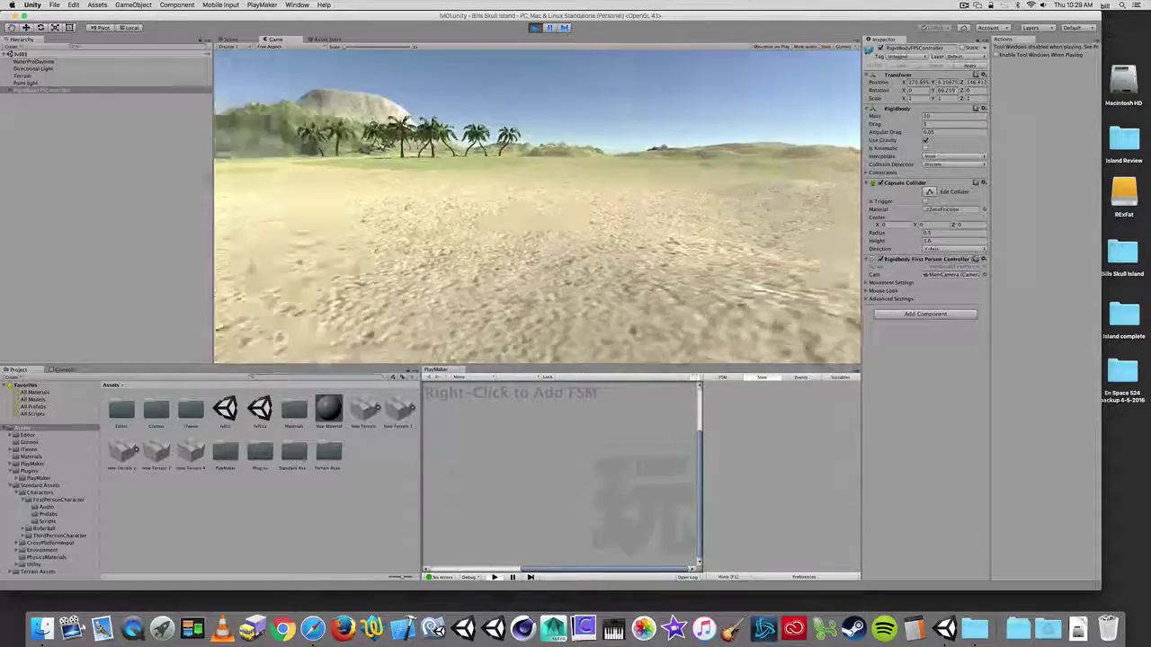
key(w)
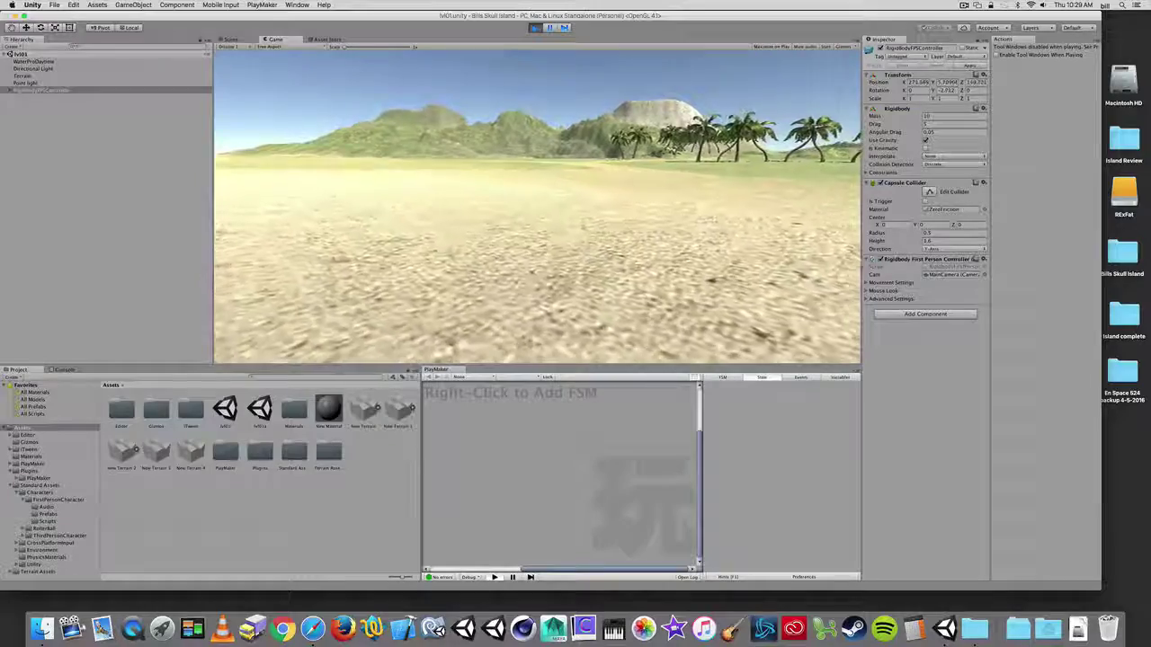
key(w)
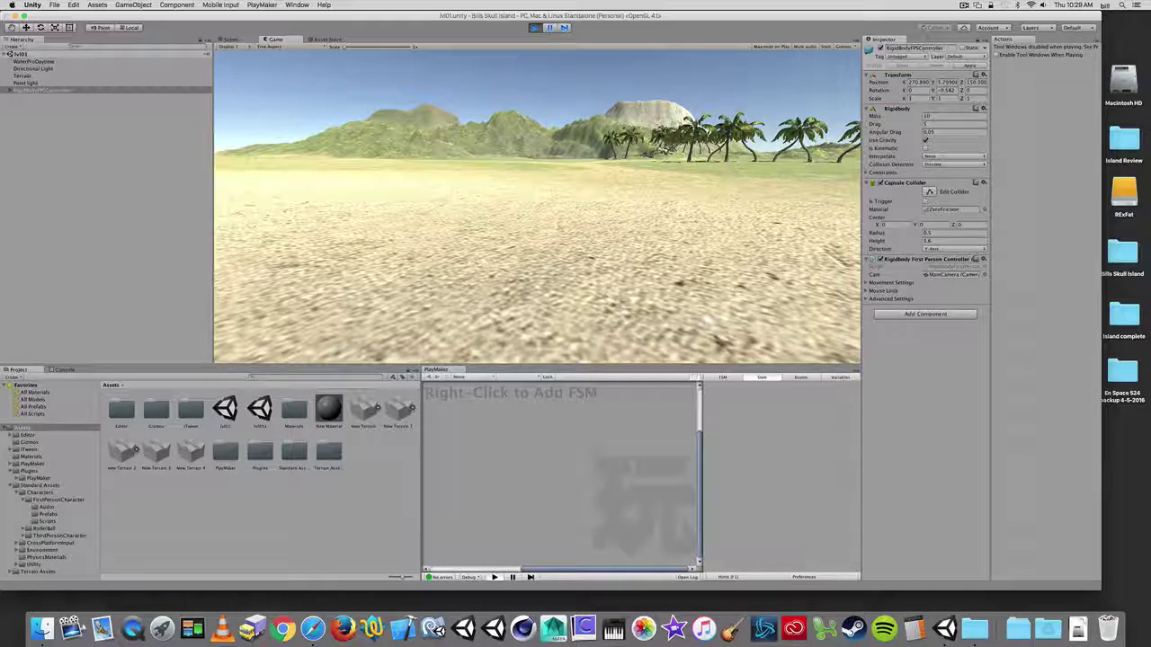
key(super+p)
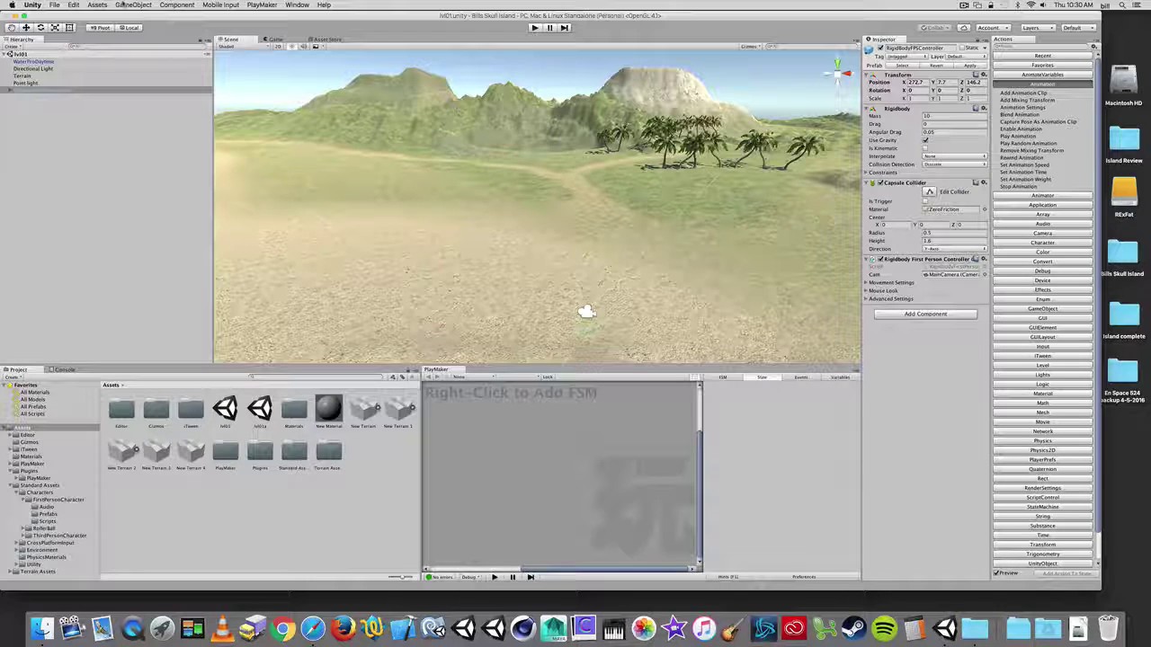
Step: Add a 3D cube to the scene and raise it to a Y position of about -32.4
click(125, 5)
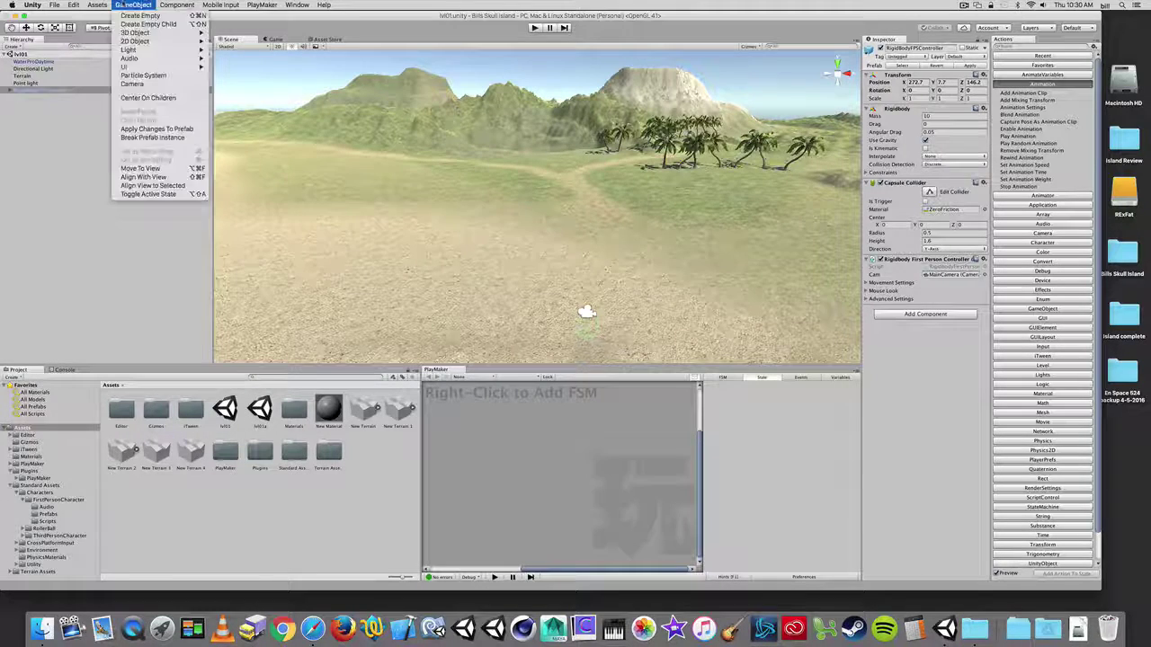
mouse_move(135, 33)
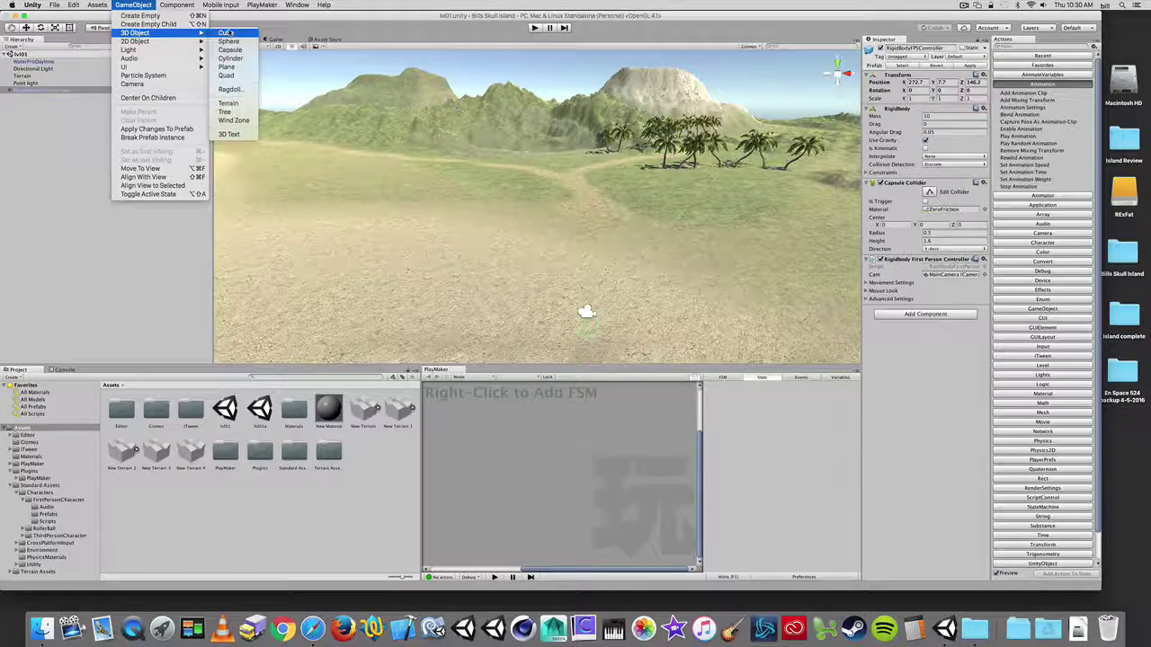
click(226, 33)
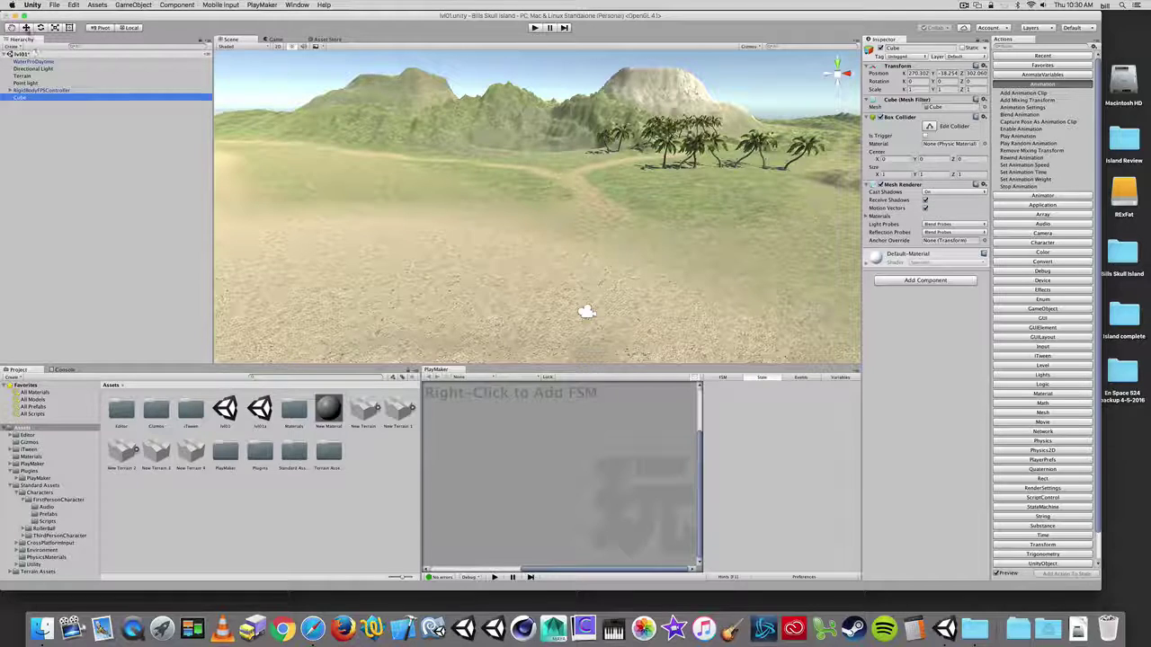
click(26, 27)
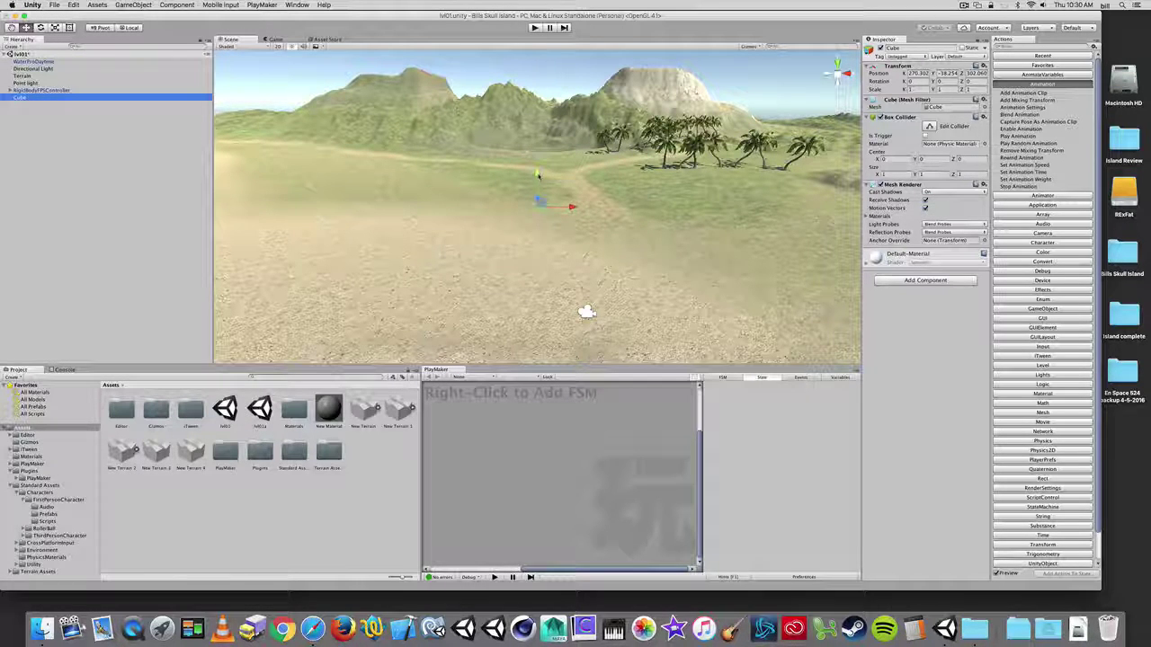
drag(537, 176, 536, 163)
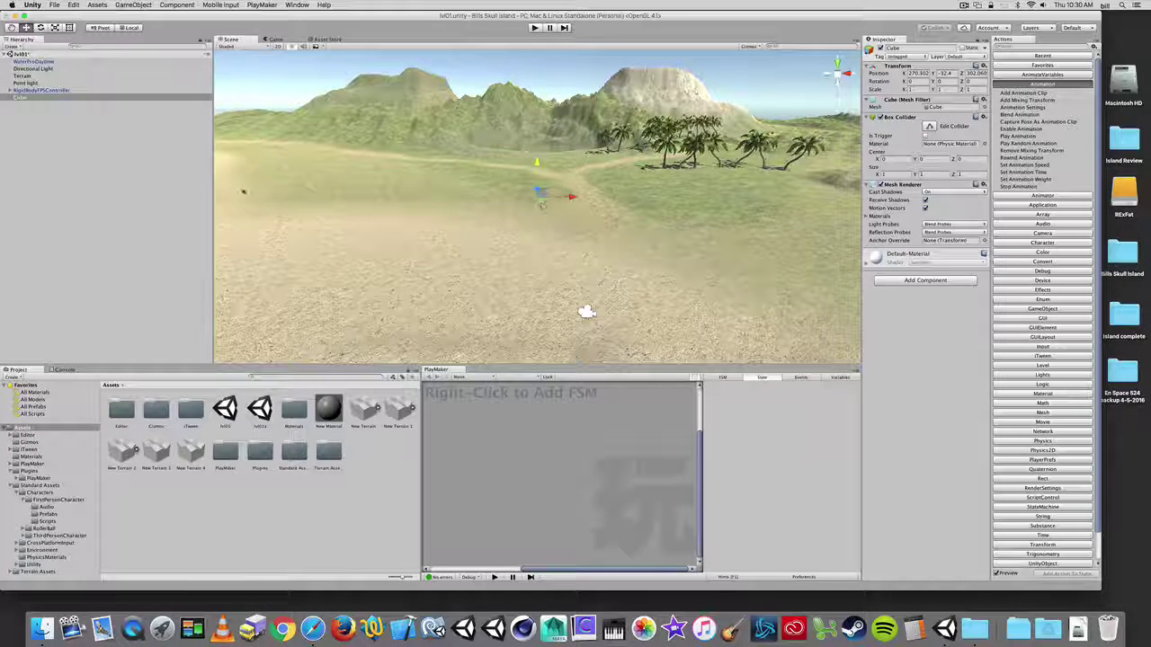
Step: Check the controller's location against the cube's, and bring the cube to the scene view's focus with Move To View
click(52, 91)
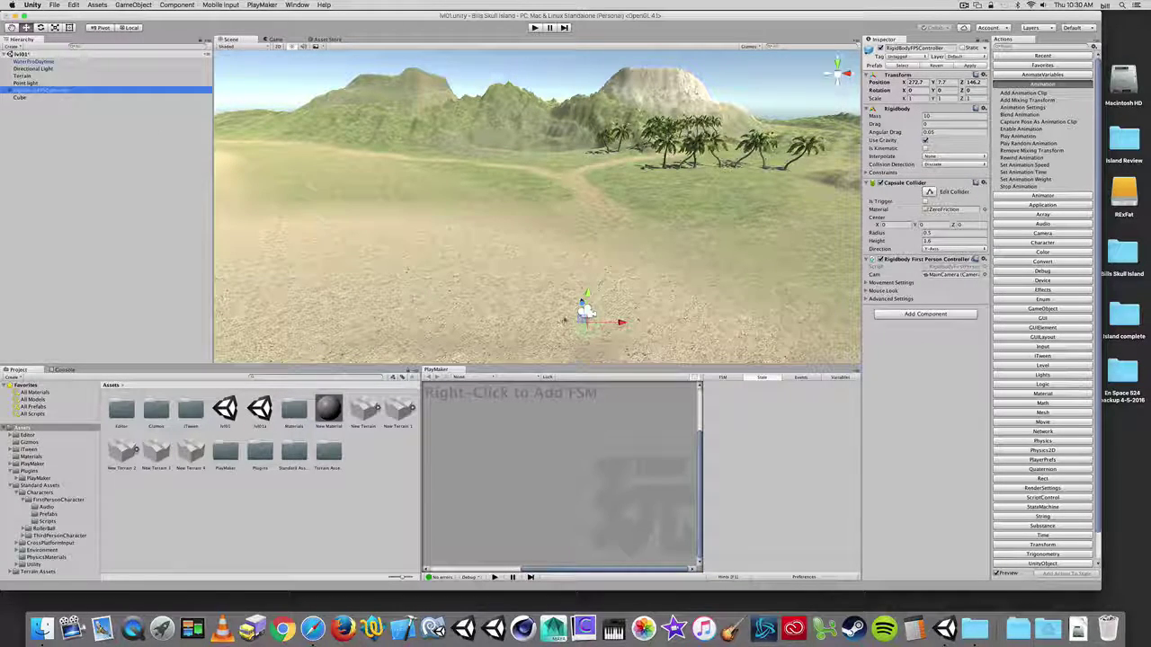
click(27, 97)
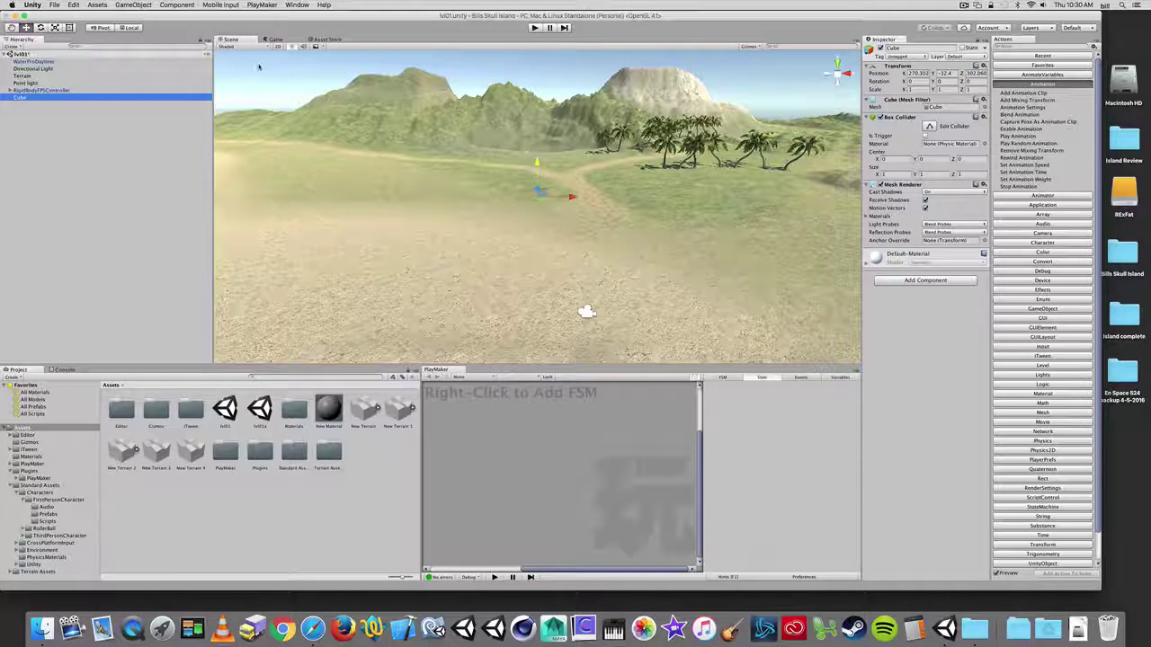
click(133, 4)
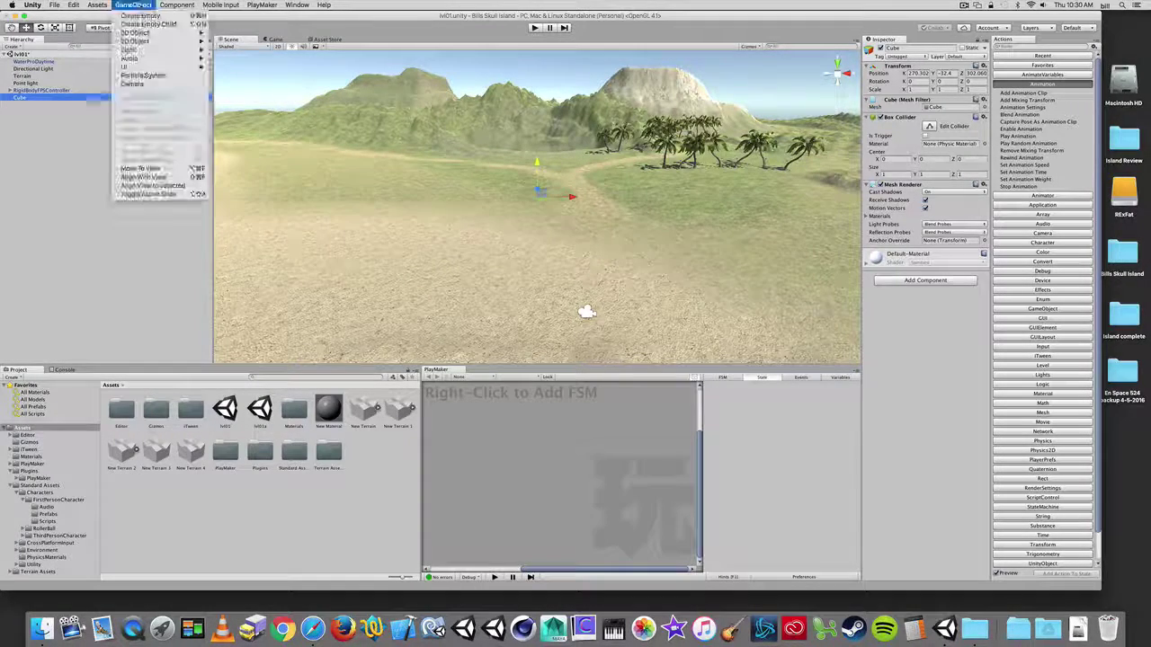
click(137, 5)
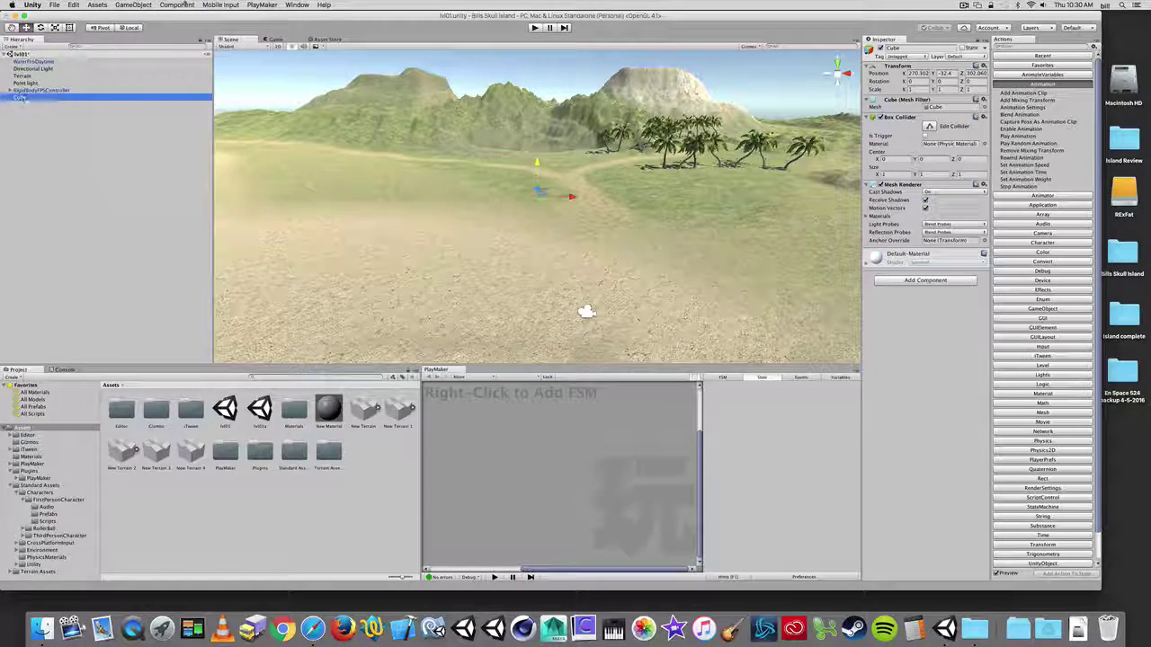
click(133, 5)
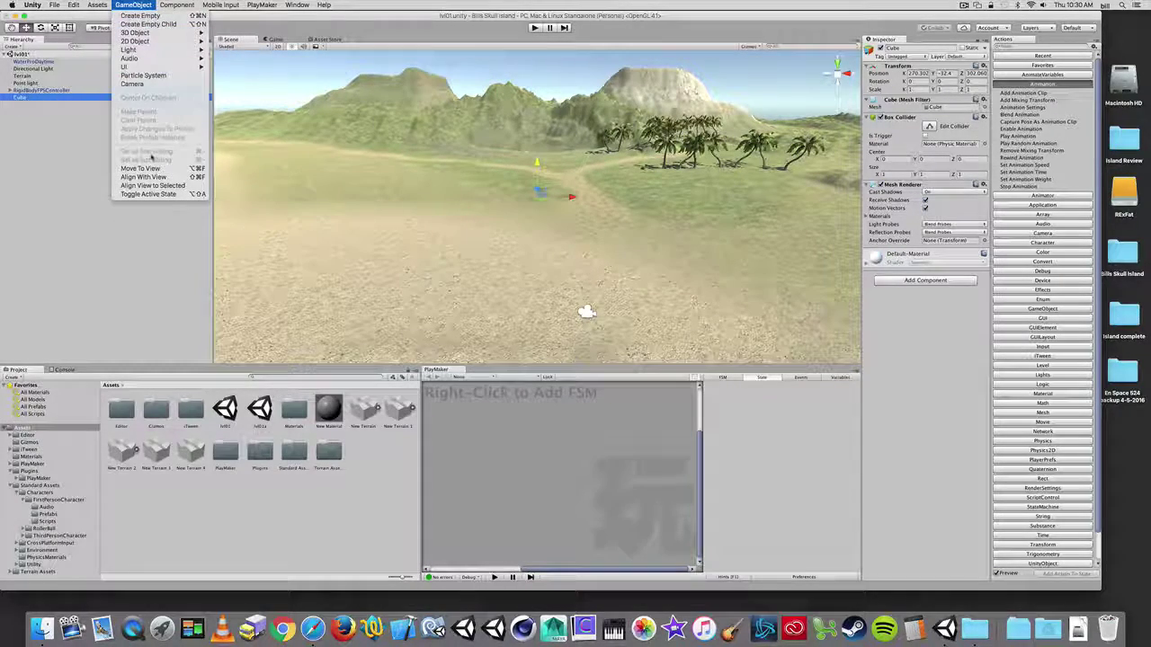
click(144, 168)
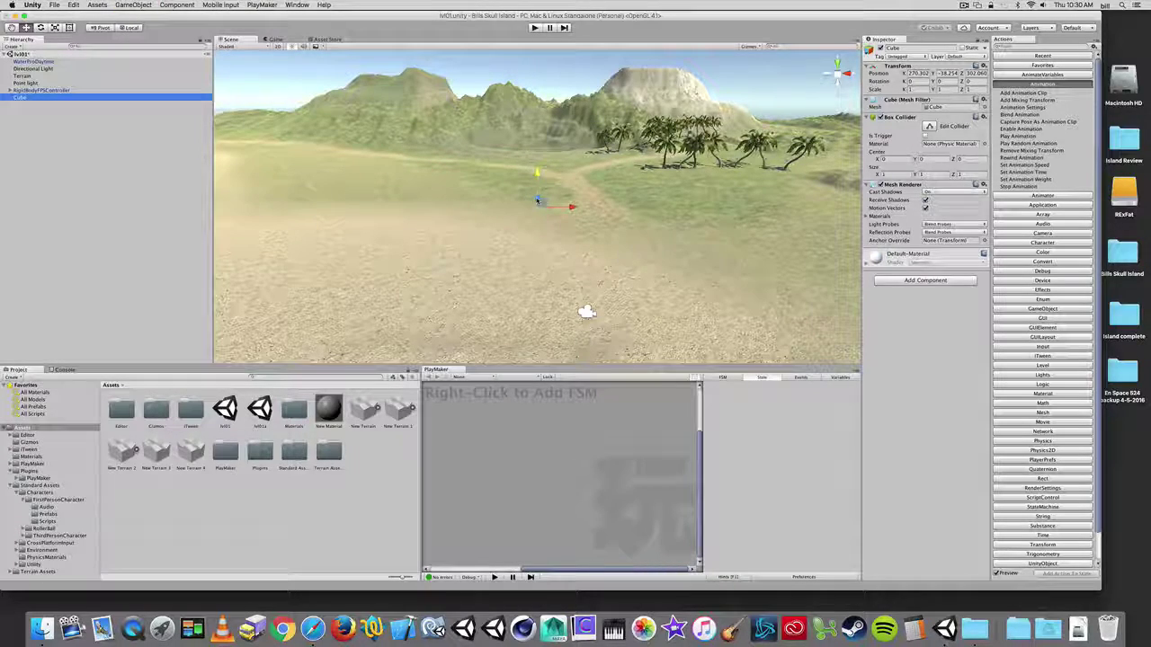
Step: Move the cube along its Z axis towards the viewer to about Z 219, and frame the RigidBodyFPSController in the scene
drag(537, 201, 648, 285)
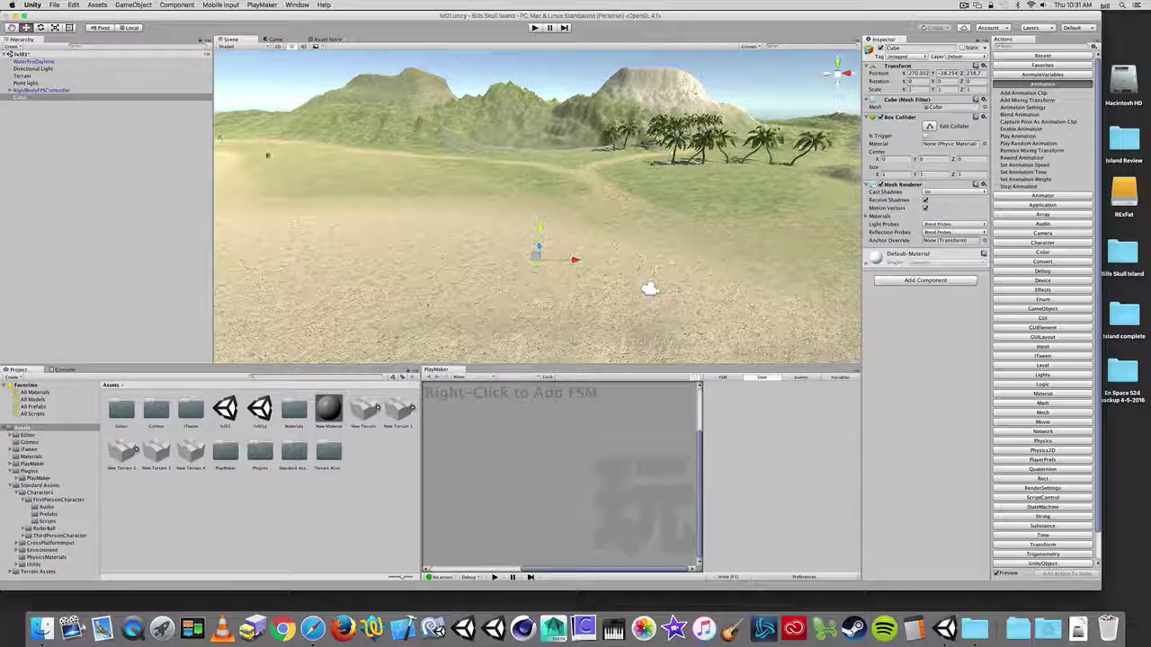
click(46, 92)
double_click(46, 92)
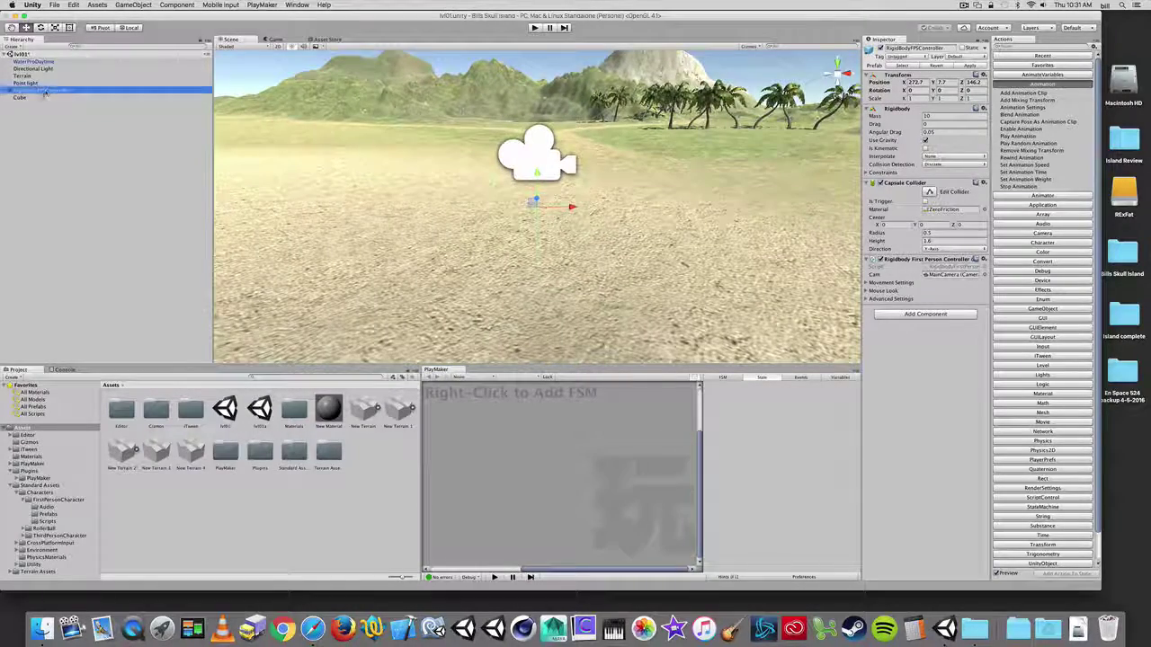
Step: Bring the cube to the controller's location with Move To View, and shift it along its X axis to about 273.8
click(23, 98)
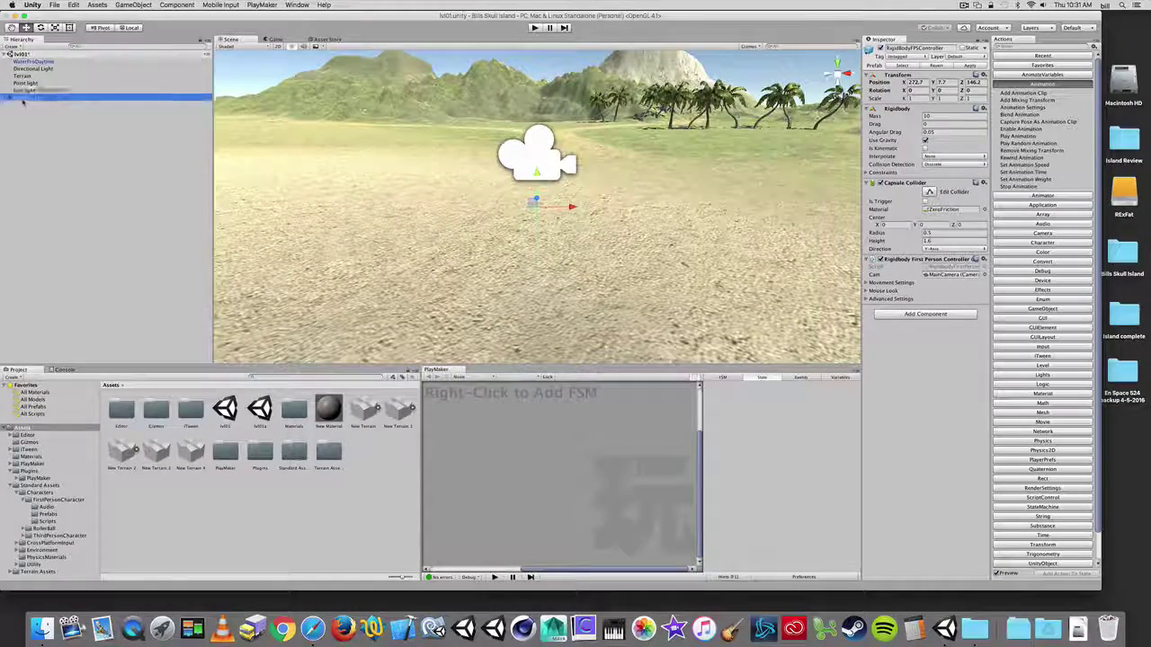
click(133, 5)
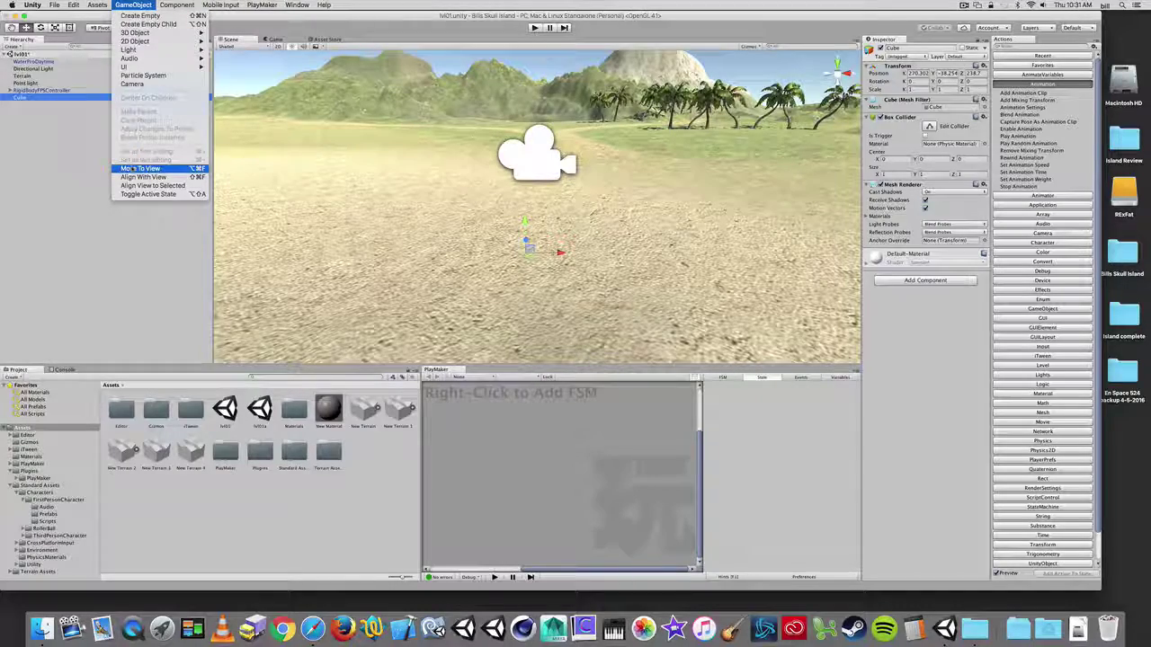
click(132, 168)
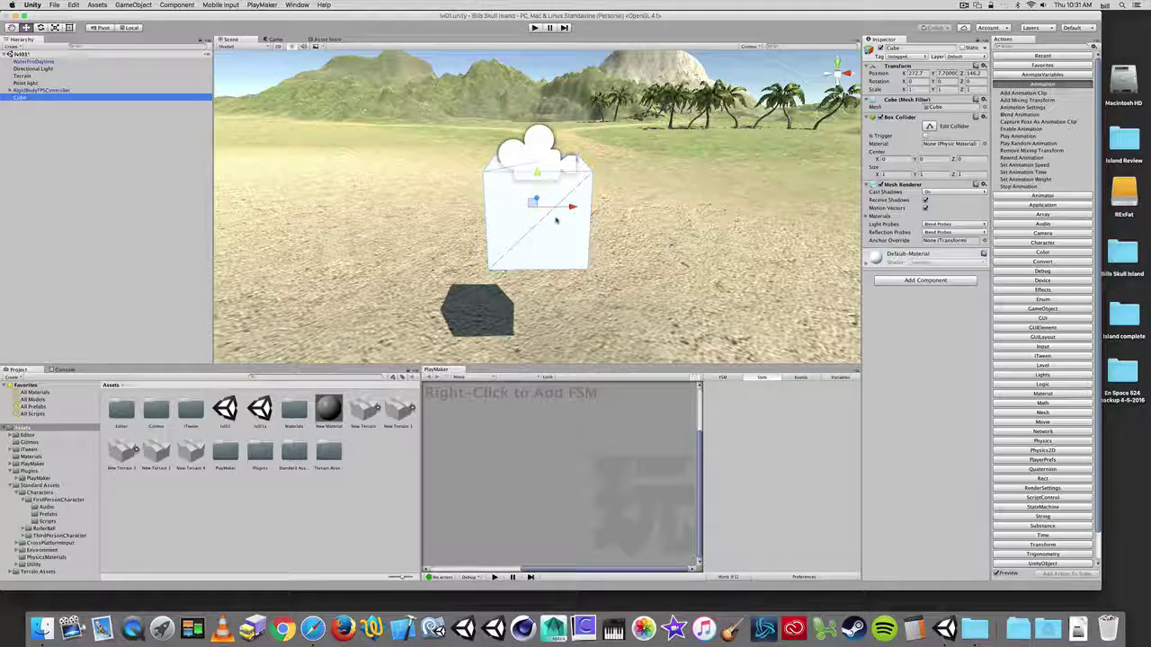
drag(574, 208, 674, 226)
Step: Move the cube out in front of the controller and lower it to the ground, at about Y 6.01 and Z 155.19
click(36, 90)
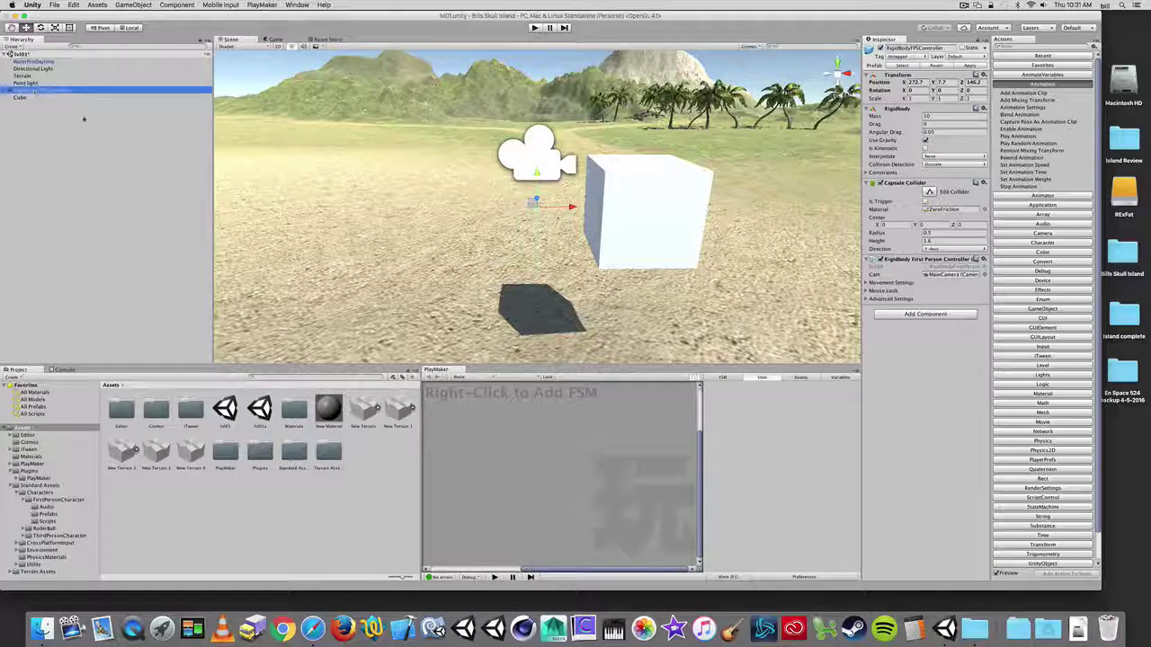
key(f)
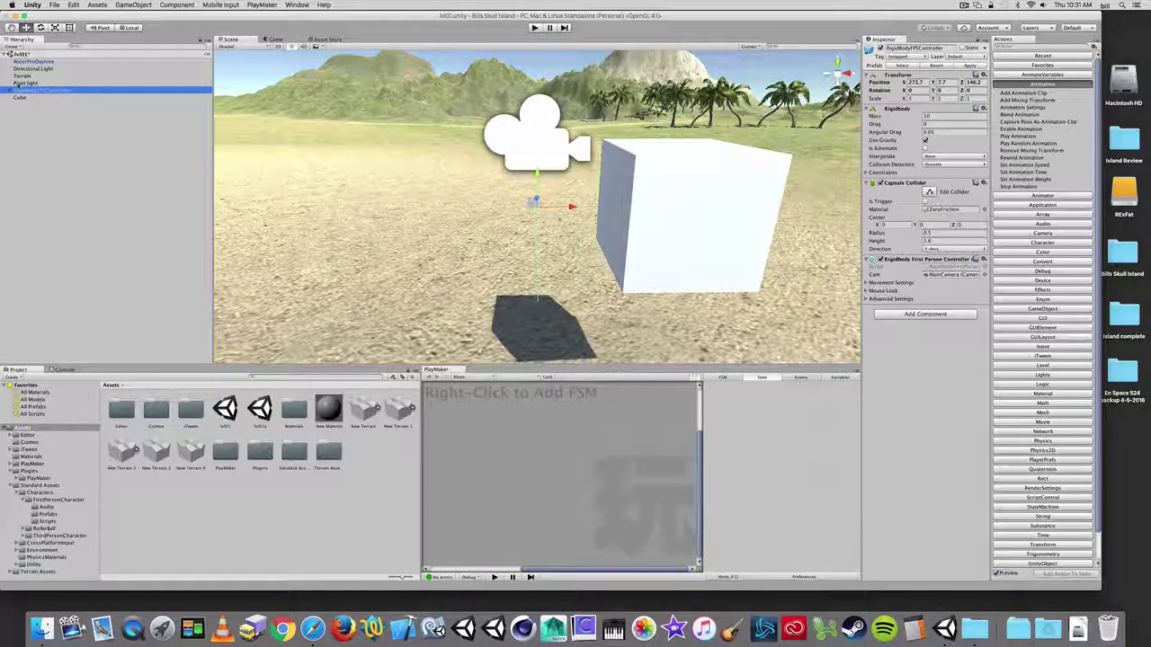
click(20, 97)
click(439, 153)
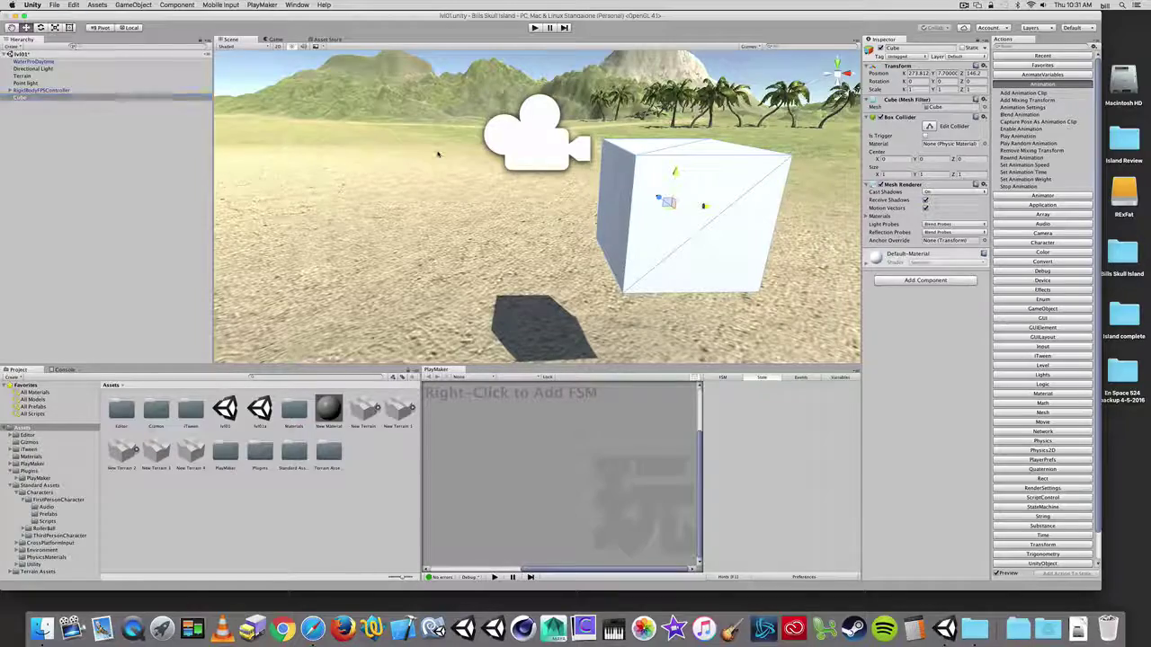
scroll(438, 154, down, 10)
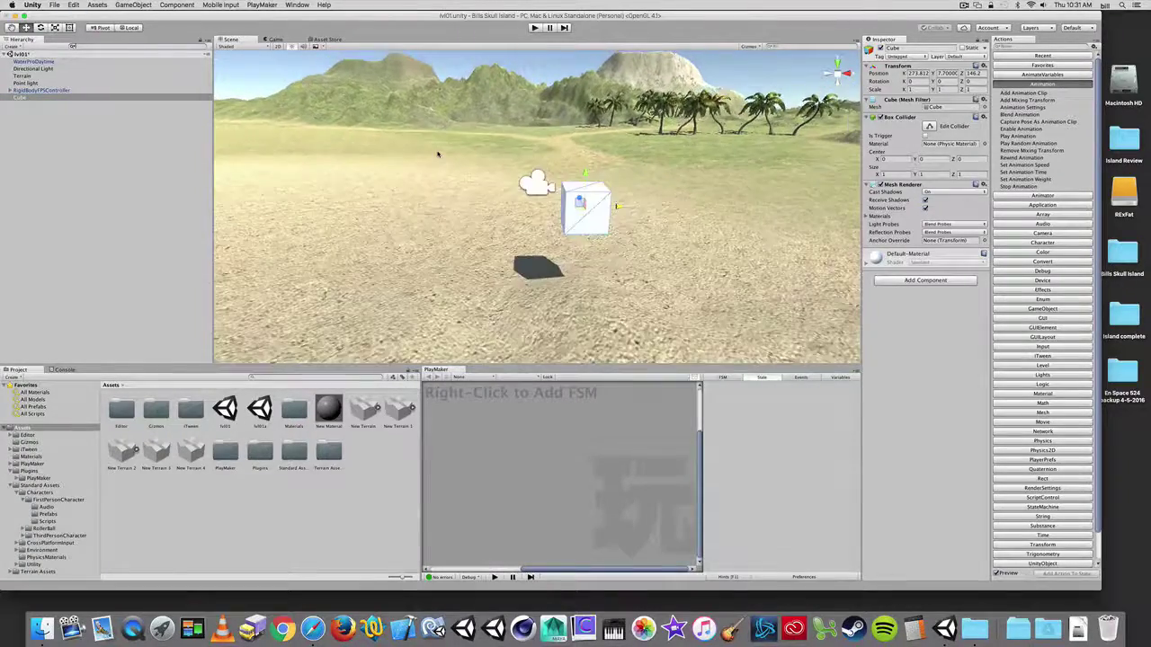
alt+drag(599, 227, 689, 249)
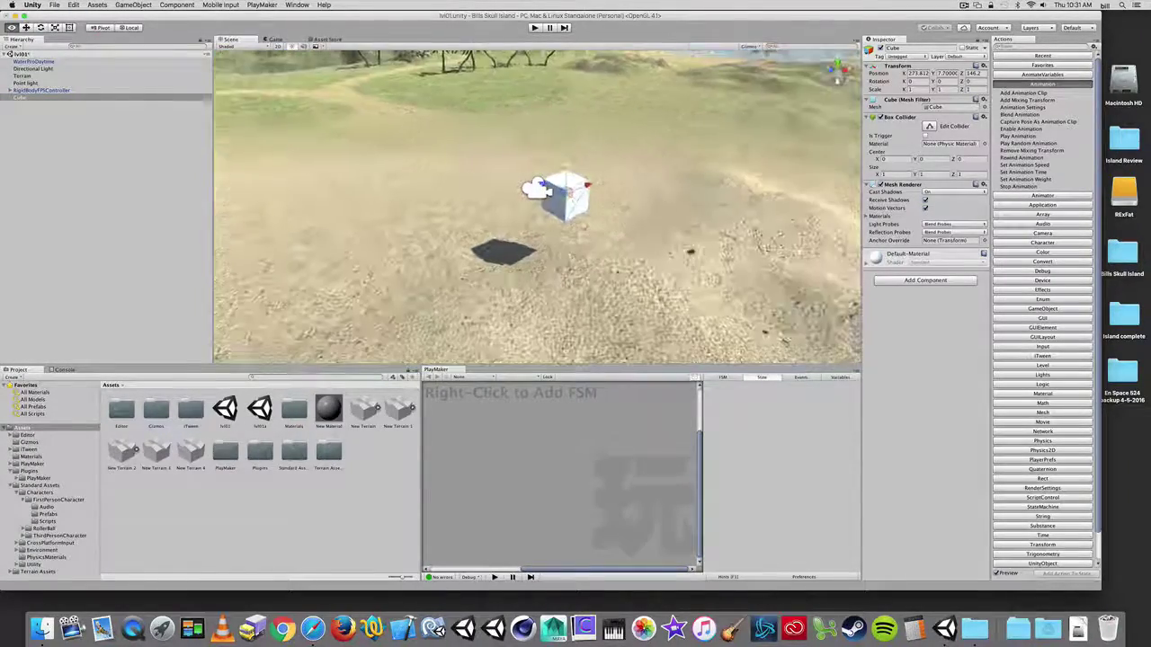
drag(535, 184, 434, 164)
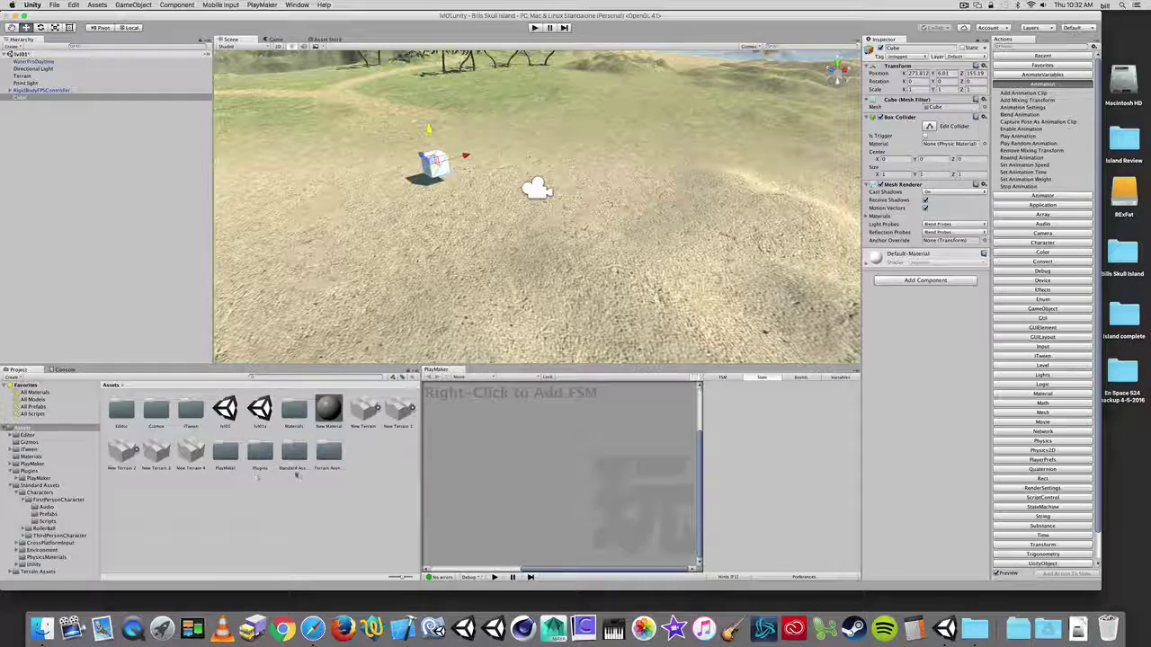
Step: Create a new material named Pick Up in the project's Materials folder
click(32, 457)
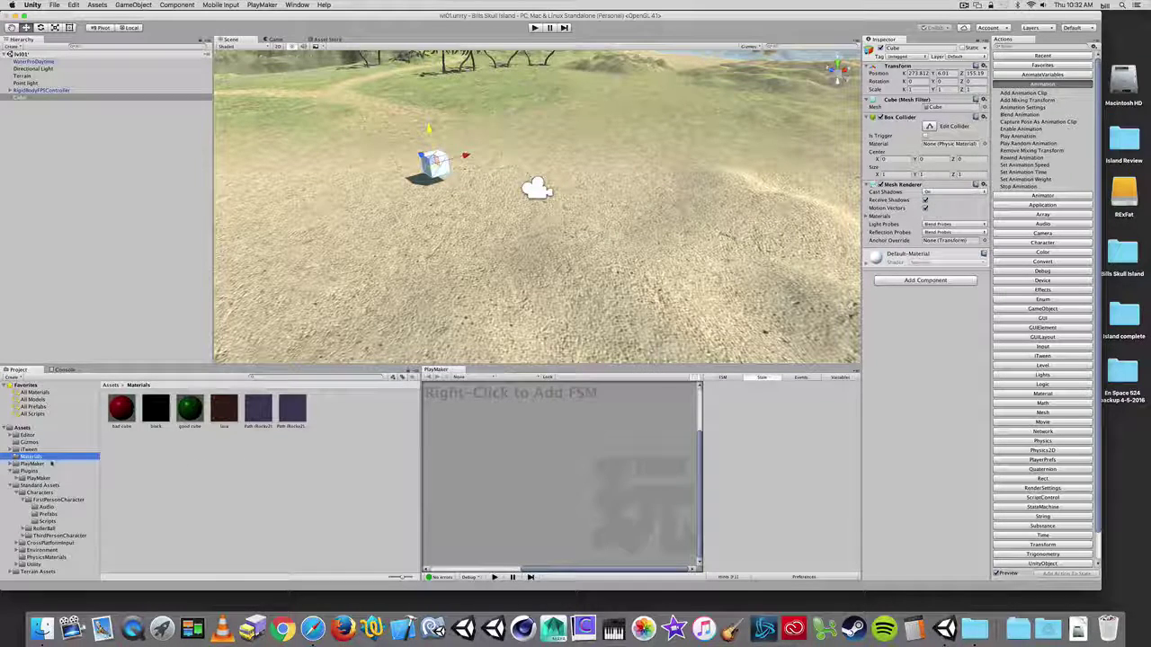
right_click(224, 447)
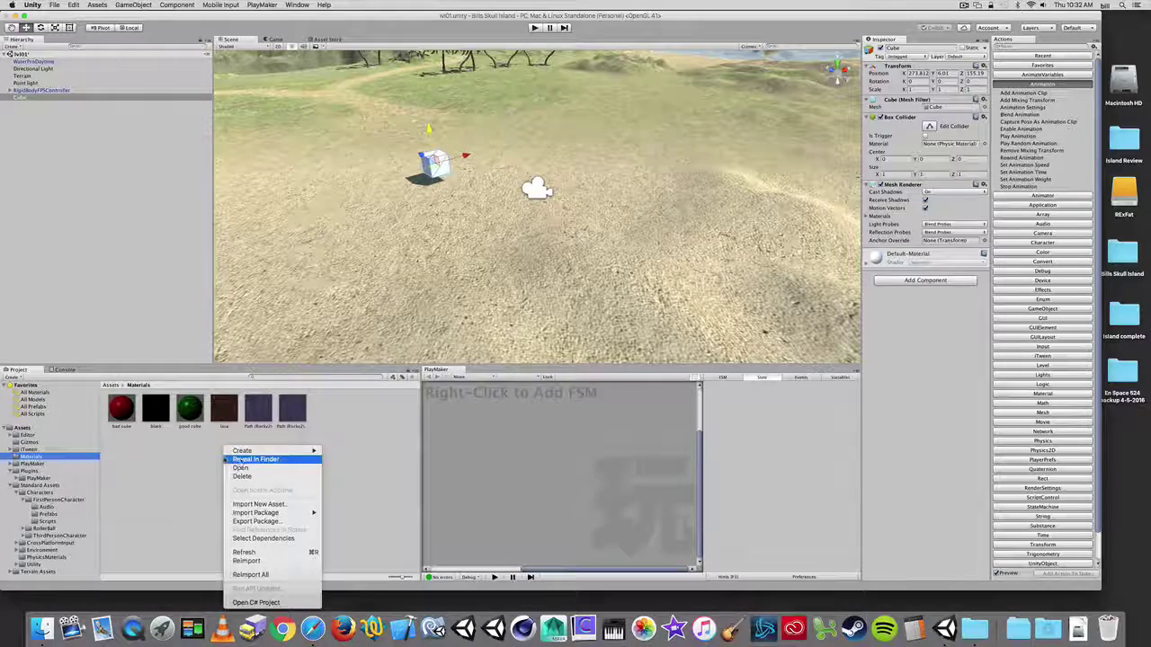
mouse_move(252, 451)
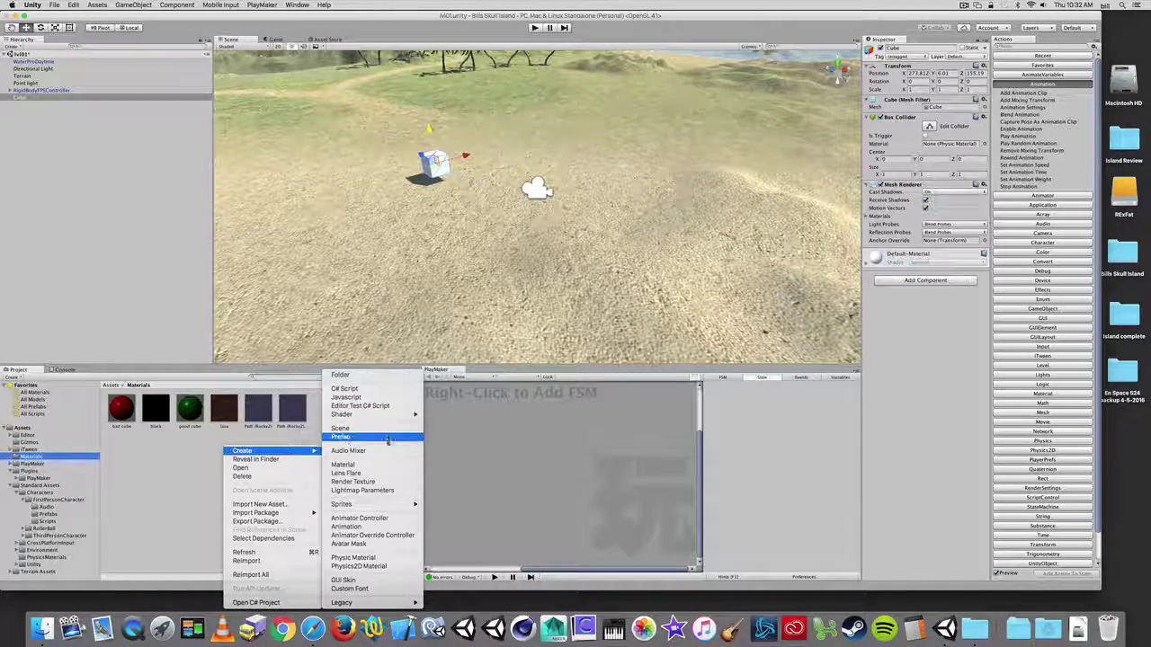
click(346, 464)
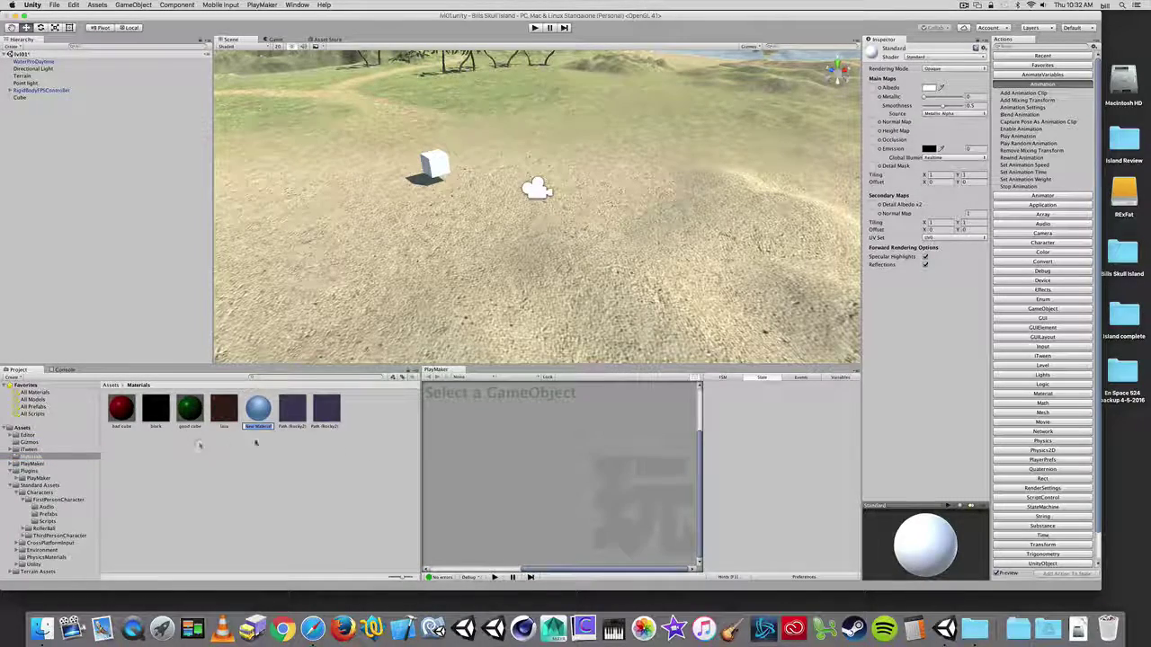
text(Pwr cu)
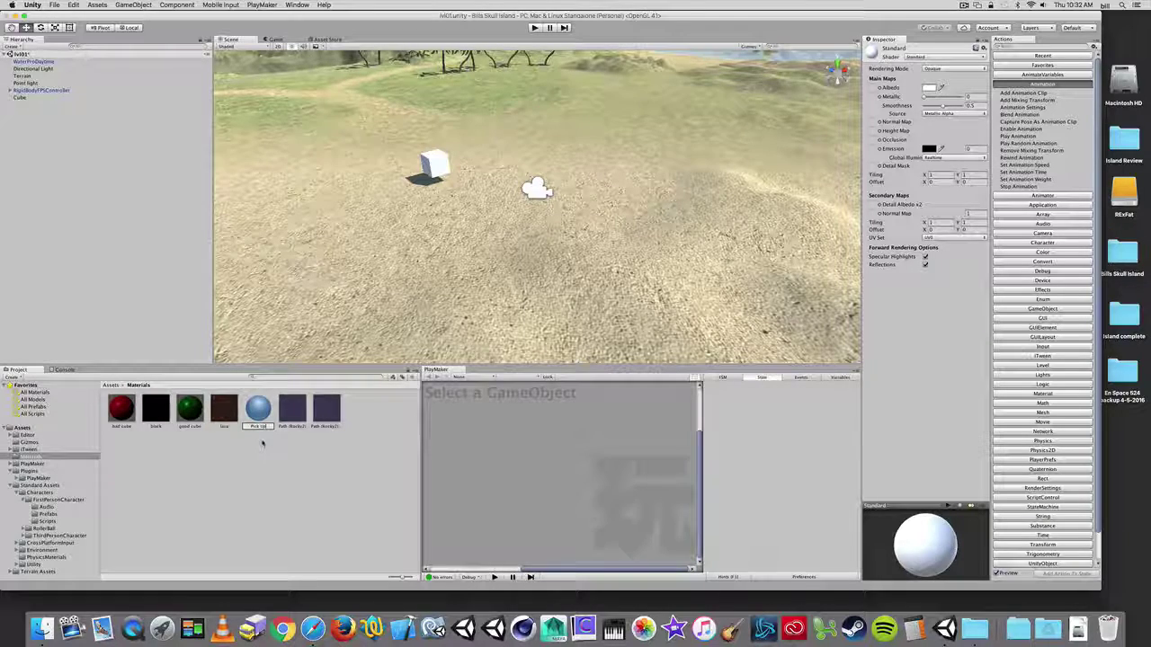
key(Return)
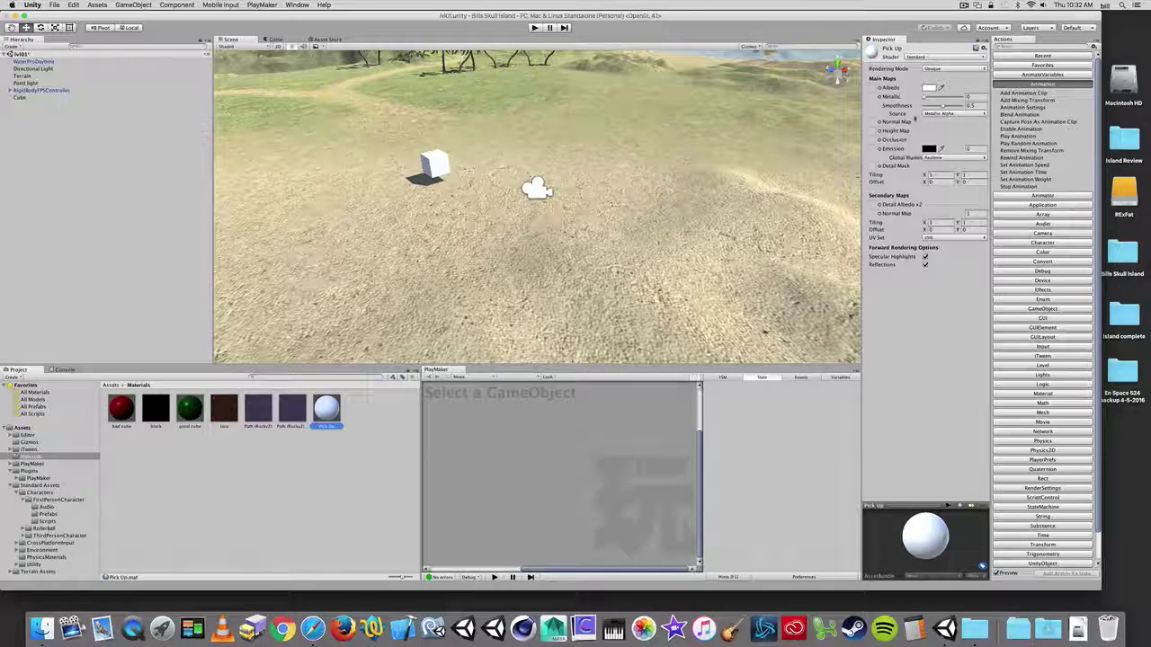
Step: Set the Pick Up material's albedo to a greyish blue of about RGB 130, 148, 163, and save the colour as a preset
click(929, 88)
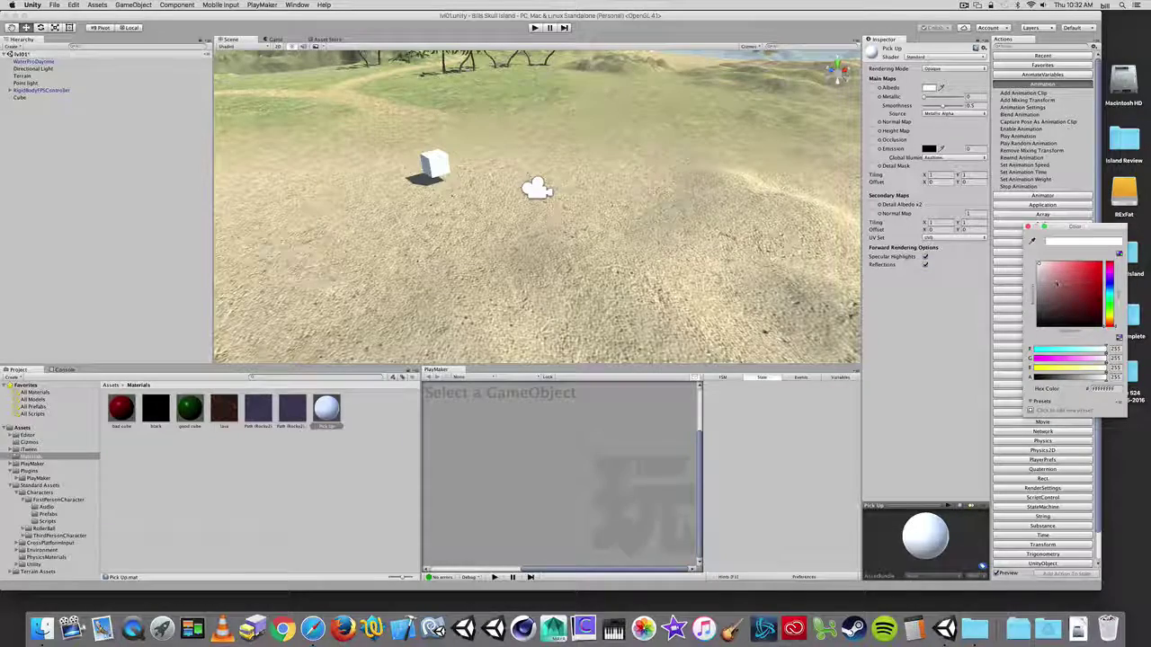
click(1047, 286)
drag(1047, 286, 1084, 289)
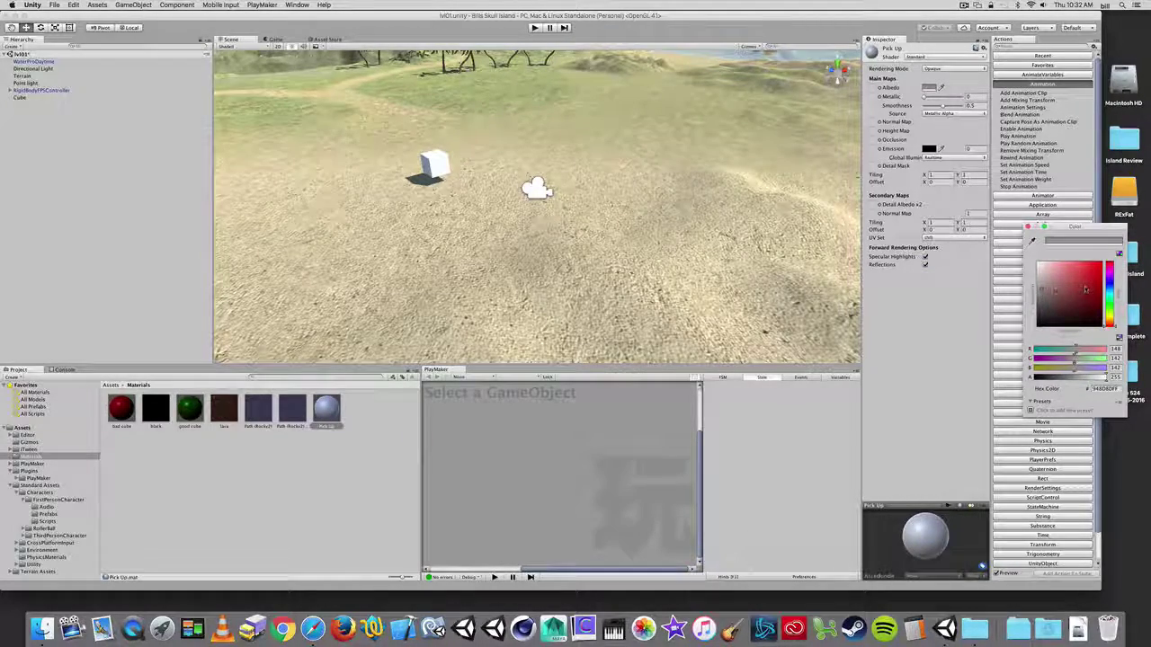
click(1042, 288)
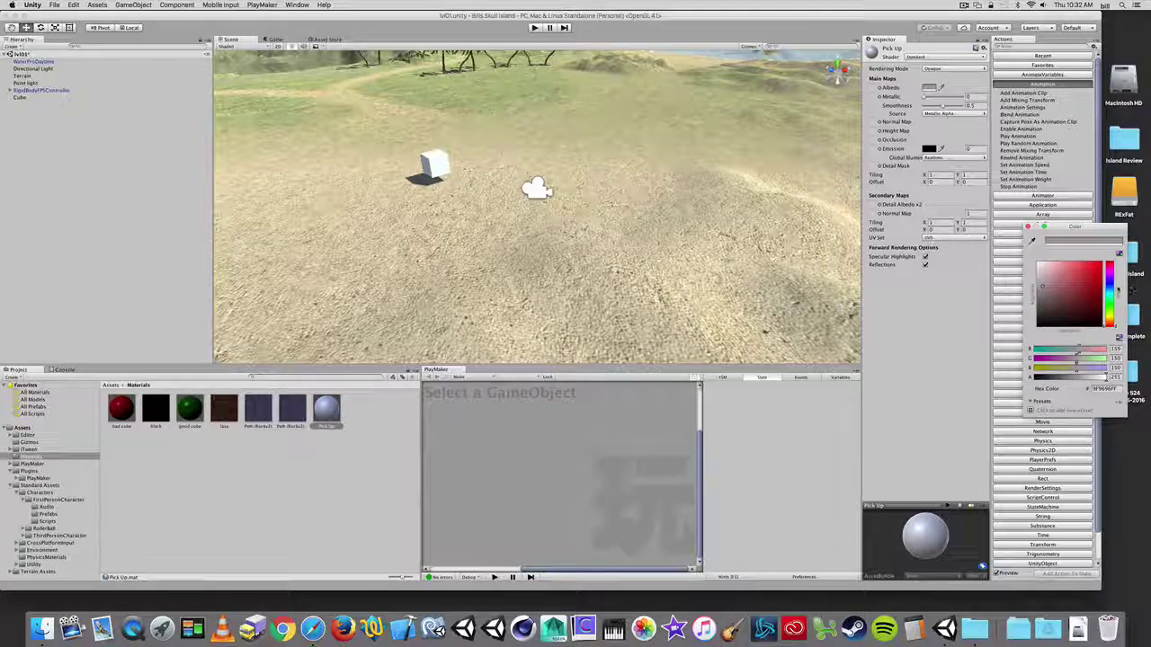
drag(1109, 292, 1109, 292)
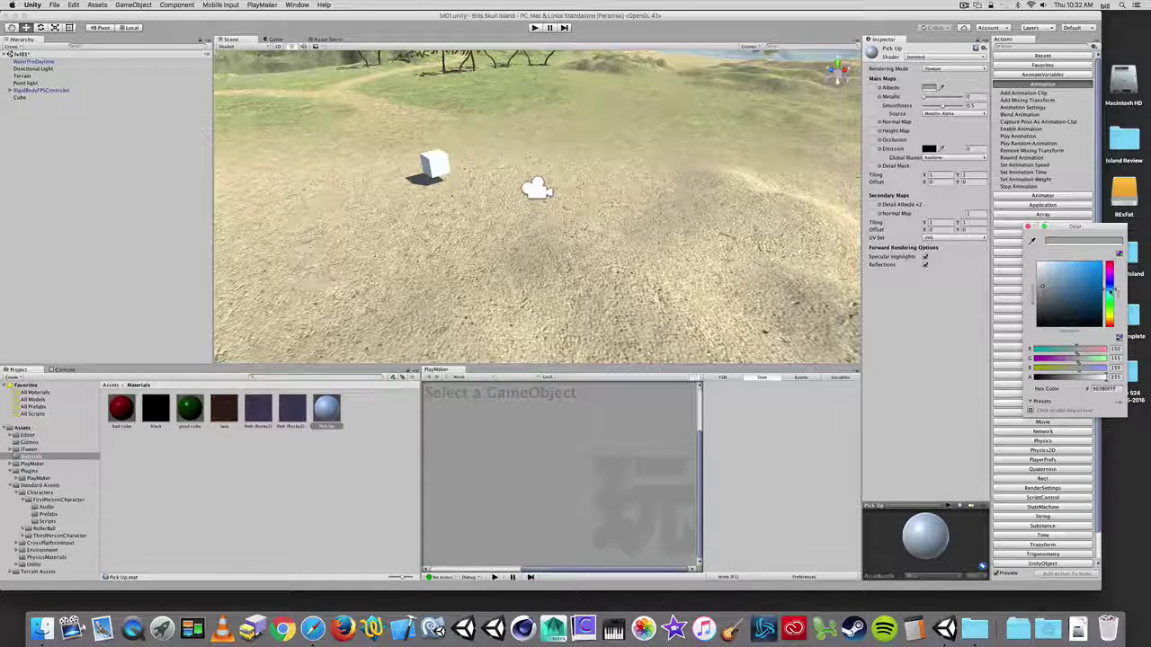
click(1052, 287)
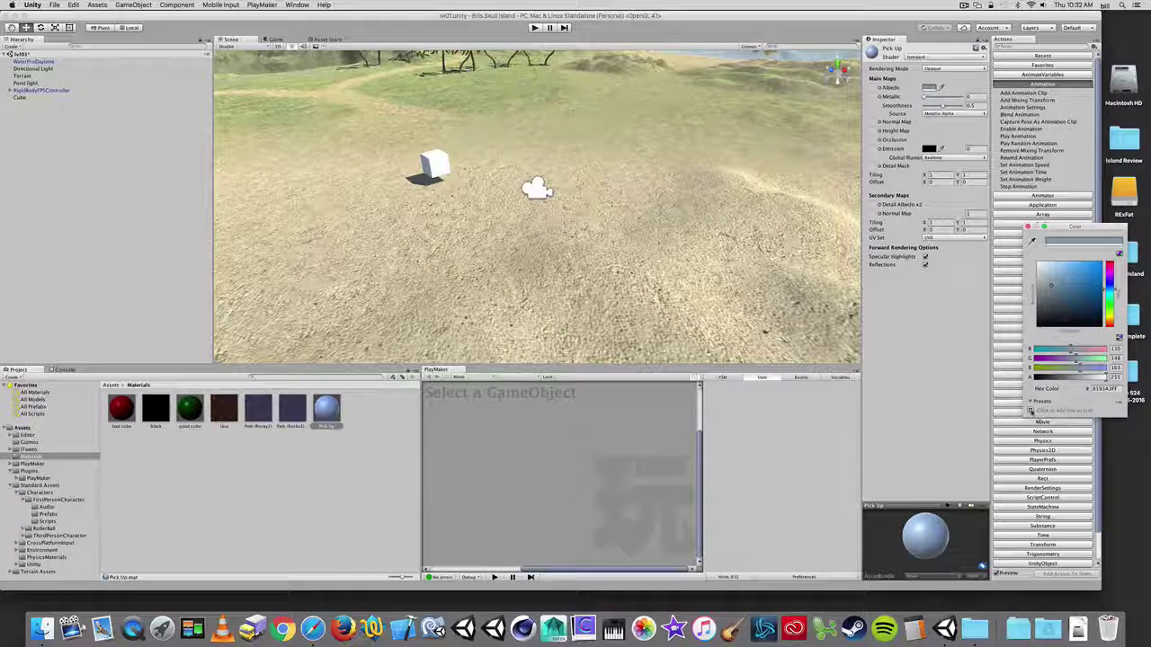
click(1048, 411)
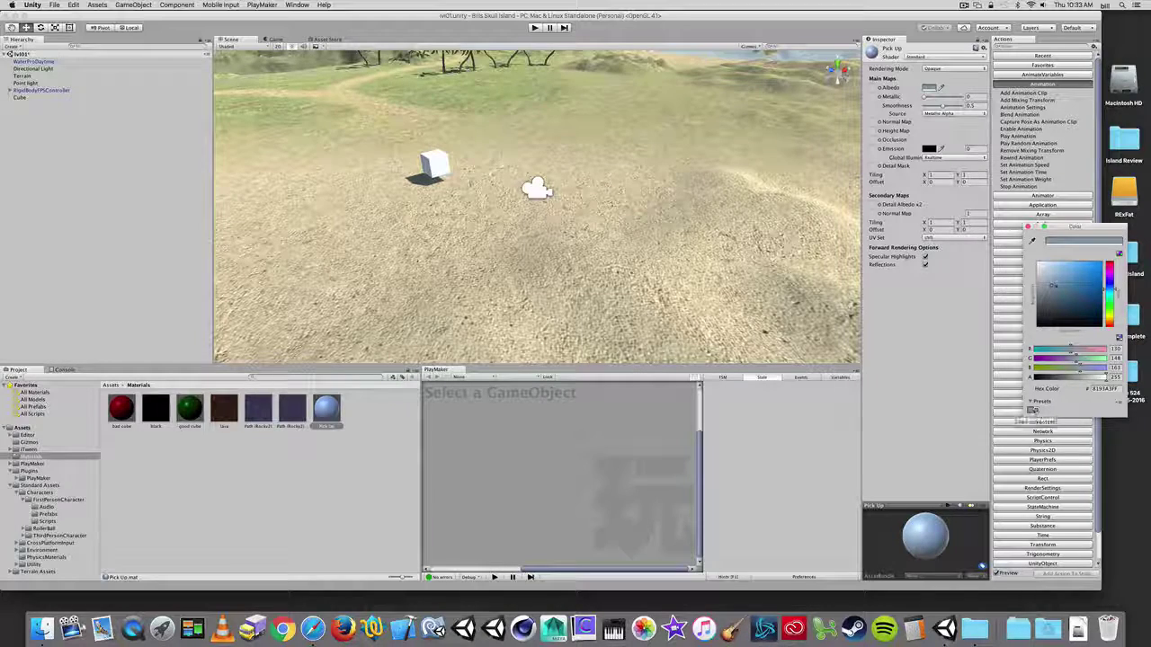
click(1027, 227)
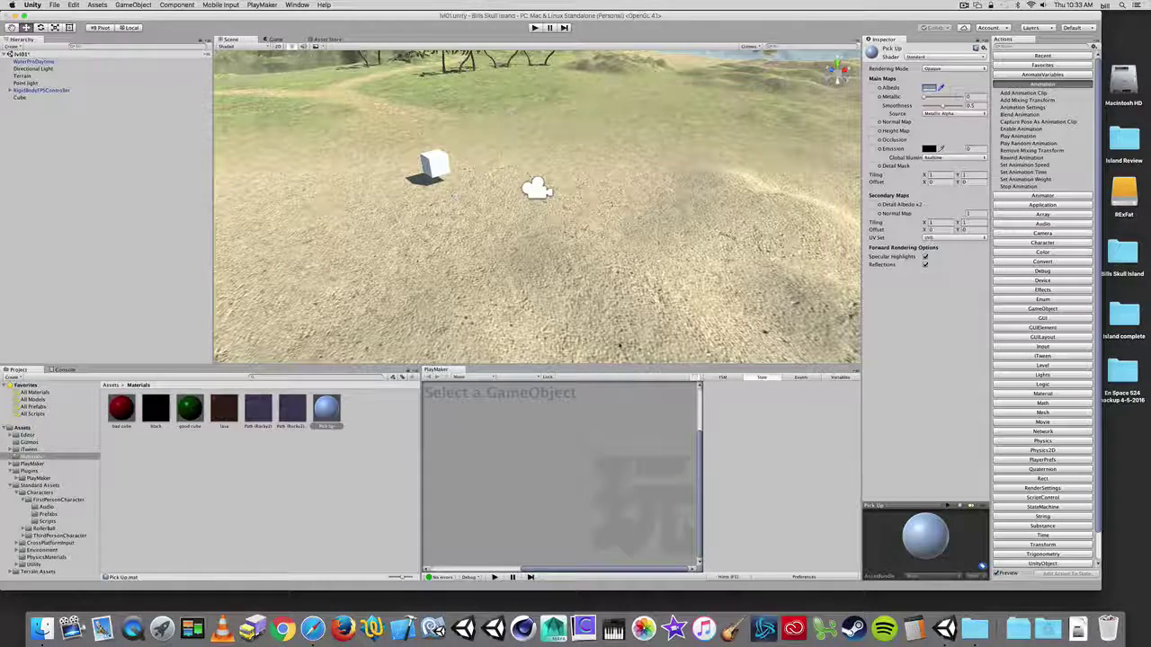
Step: Apply the Pick Up material to the cube and rename the cube as Pick Up Cube
drag(326, 409, 20, 97)
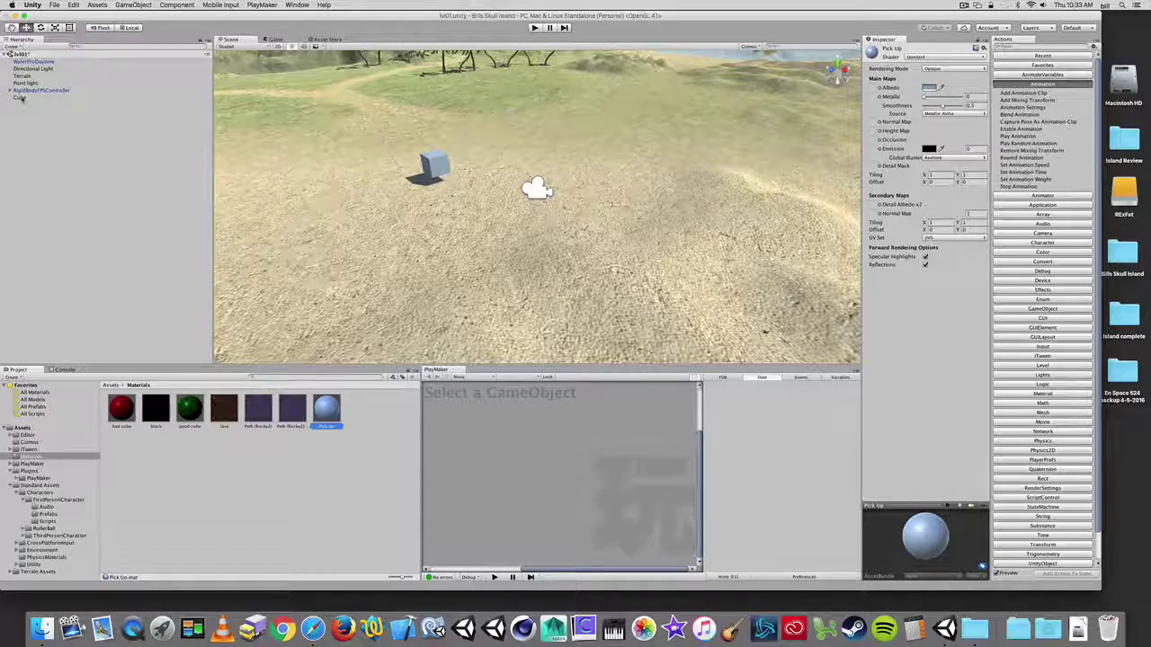
click(19, 97)
click(14, 97)
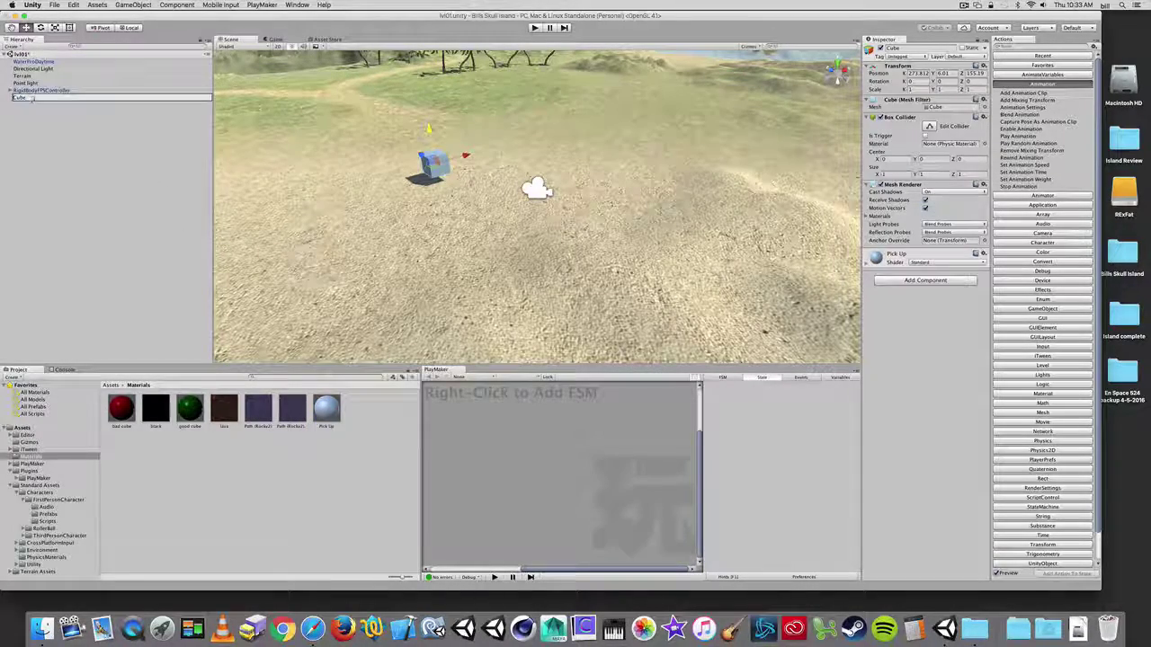
text(P)
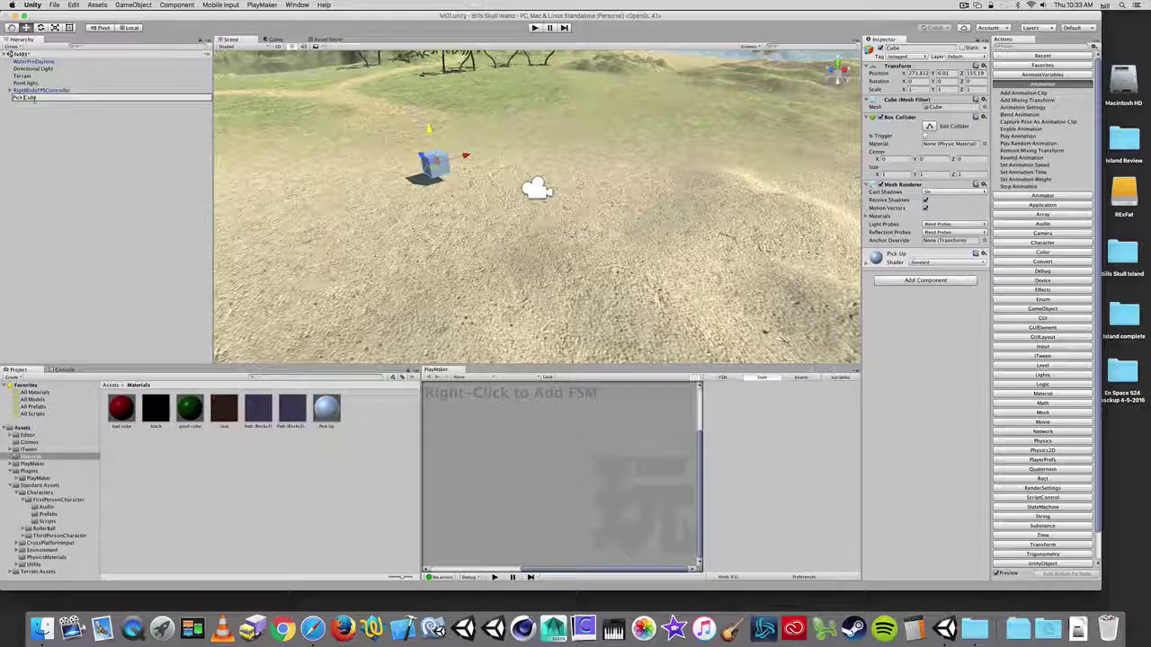
text(ick Up)
key(Return)
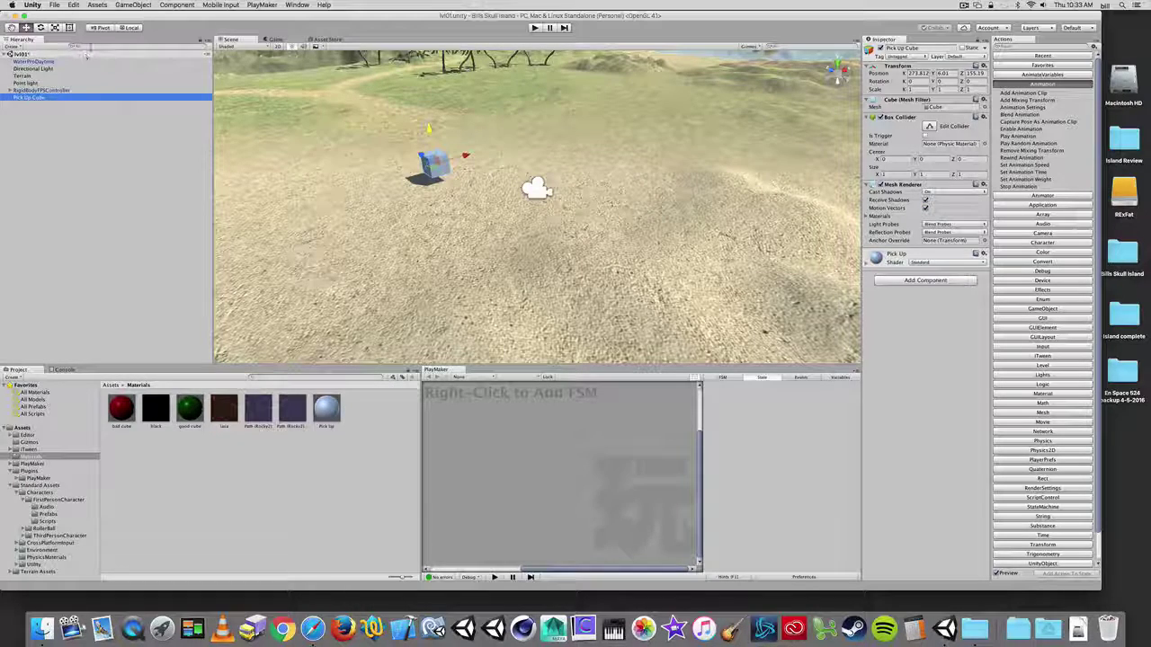
click(907, 56)
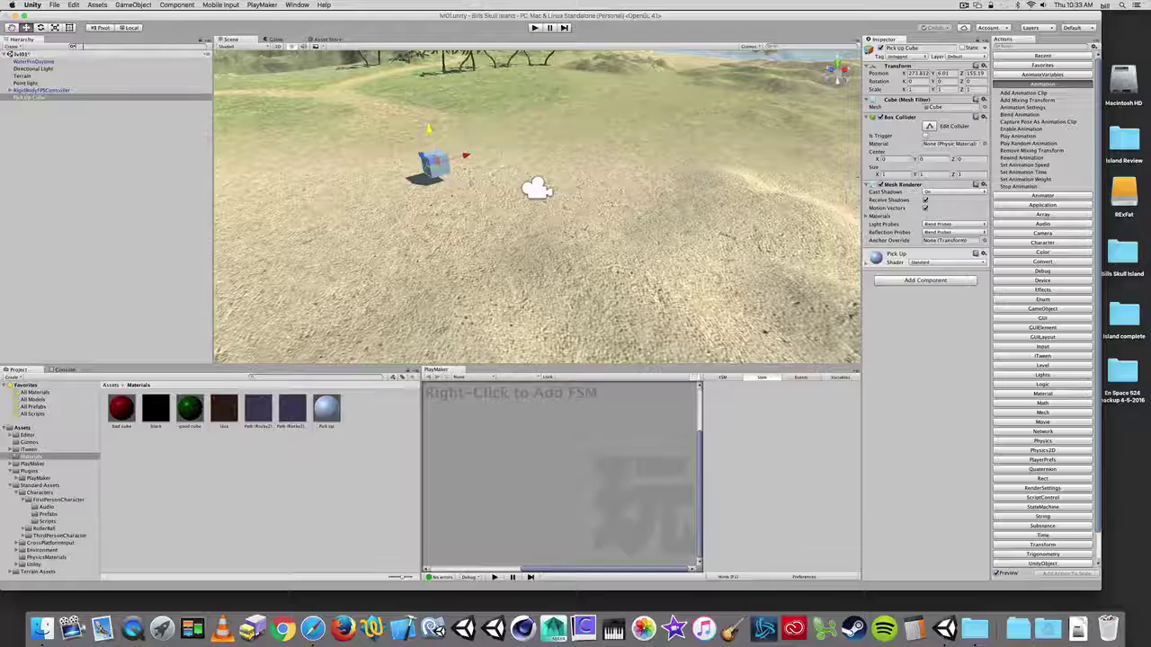
click(45, 99)
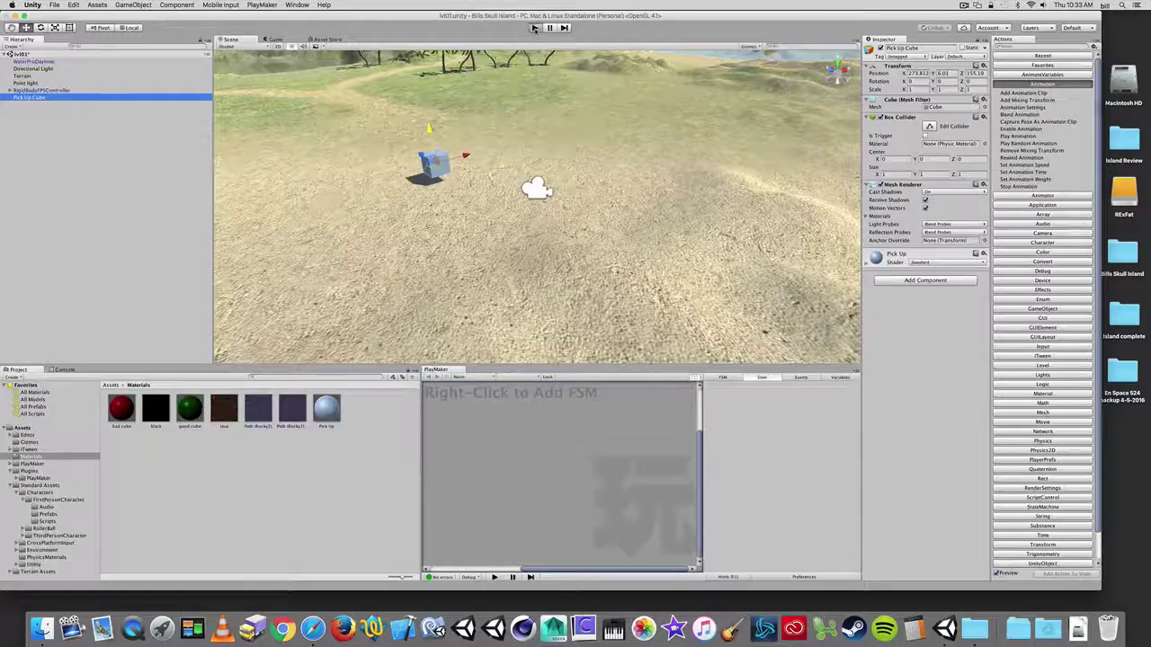
Step: Play the scene to test walking the controller up to and against the Pick Up Cube, and stop the game
click(534, 27)
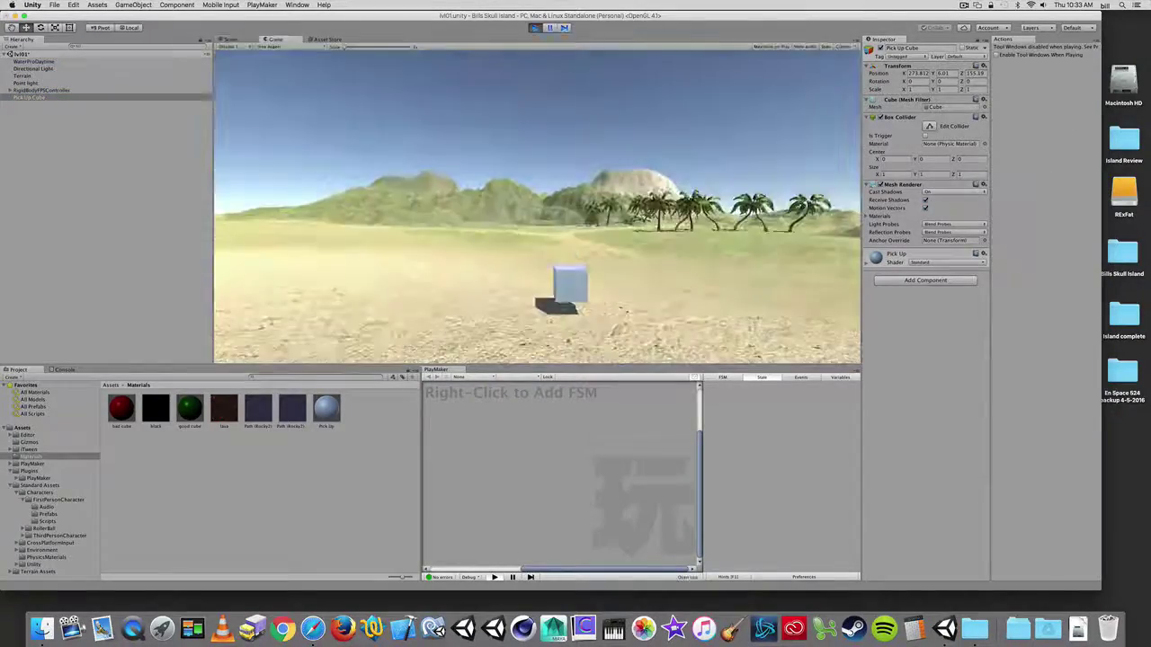
key(w)
key(w)
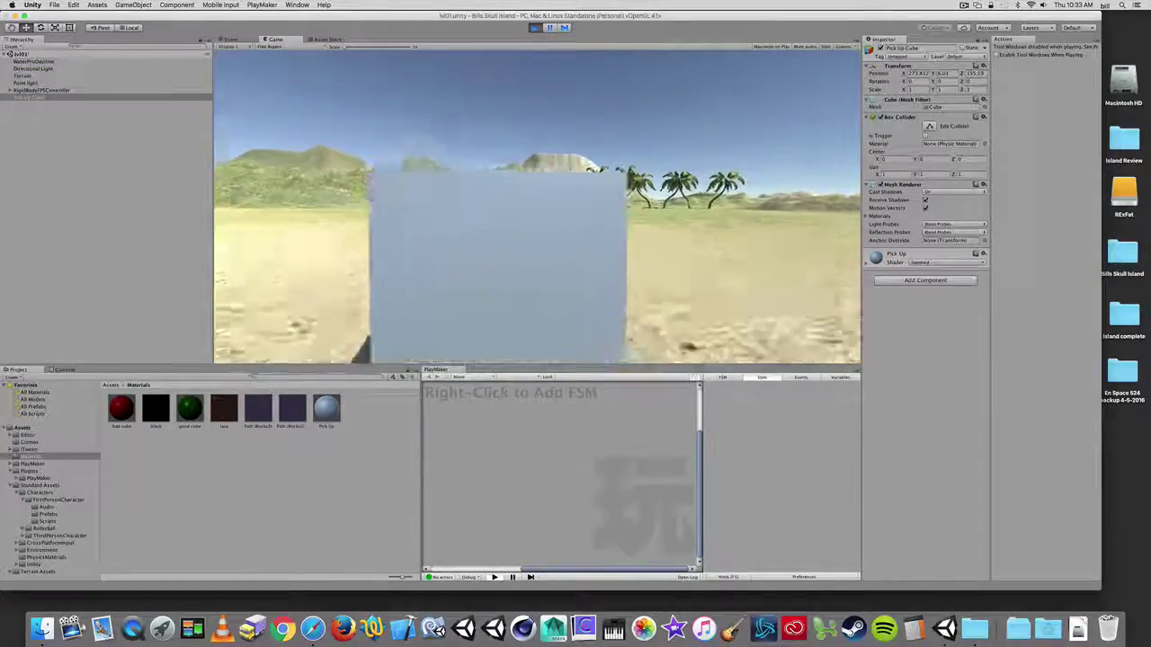
key(d)
key(s)
key(w)
key(w)
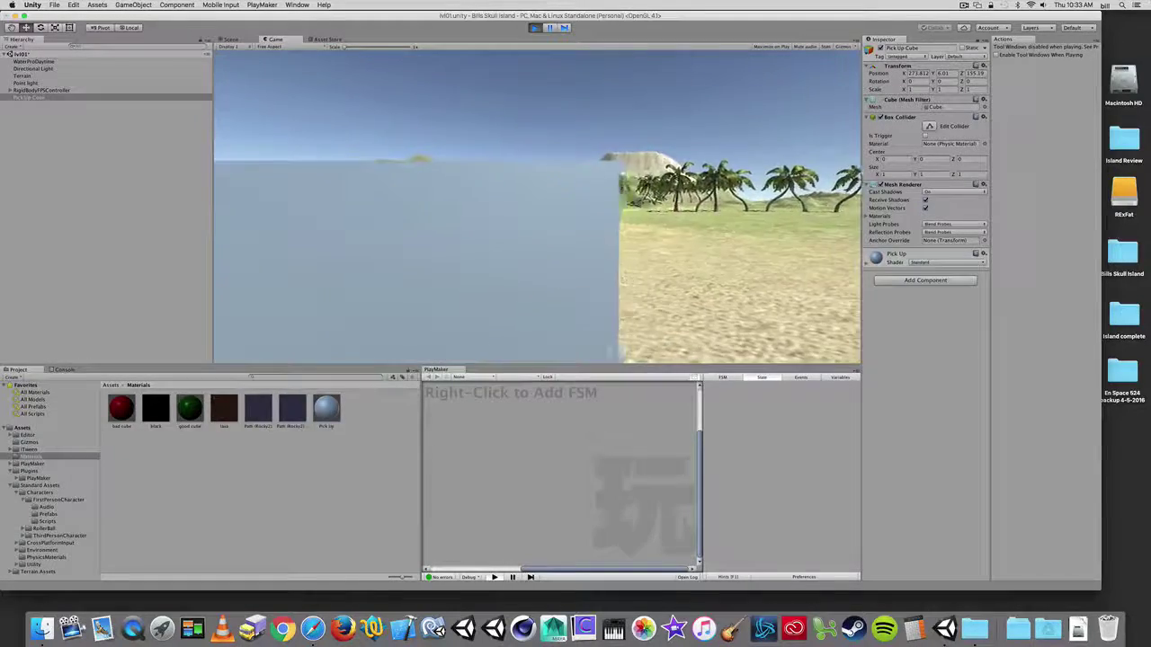
key(s)
key(w)
key(s)
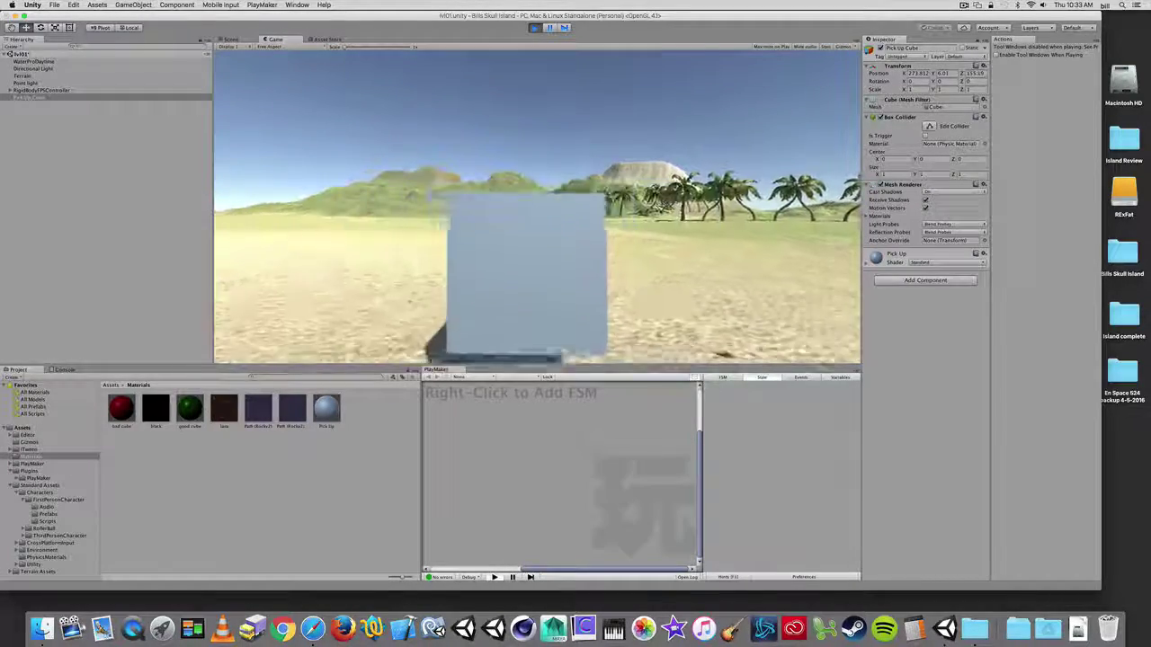
key(w)
key(super+p)
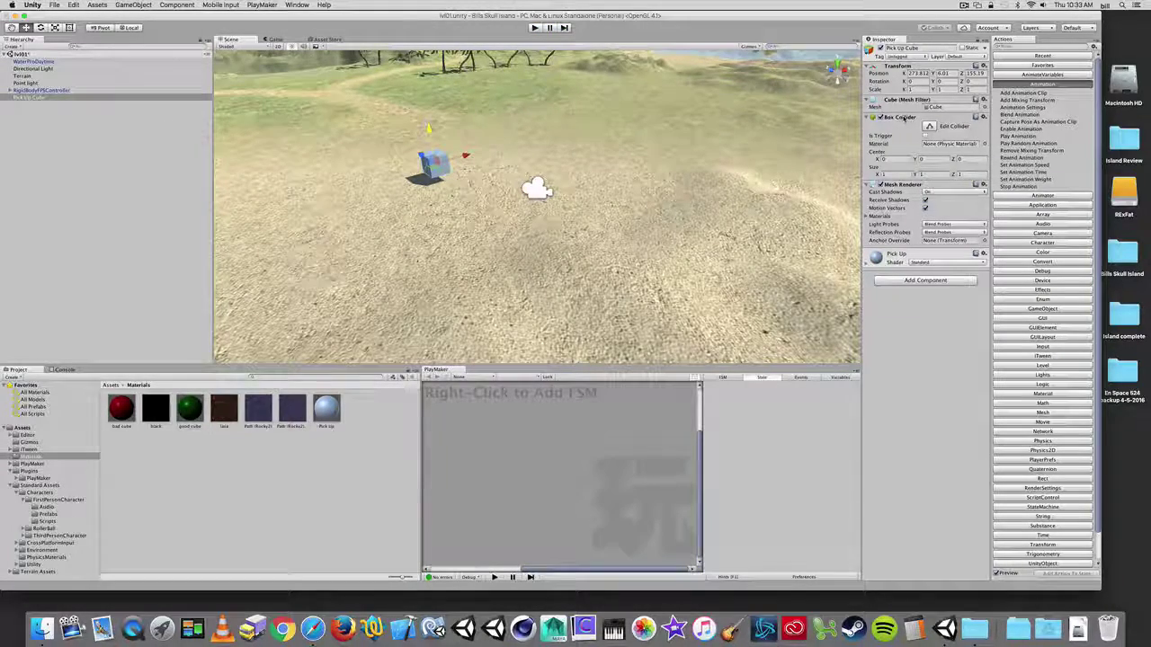
Step: Add a PlayMaker FSM to the Pick Up Cube, after widening the PlayMaker graph area
click(43, 90)
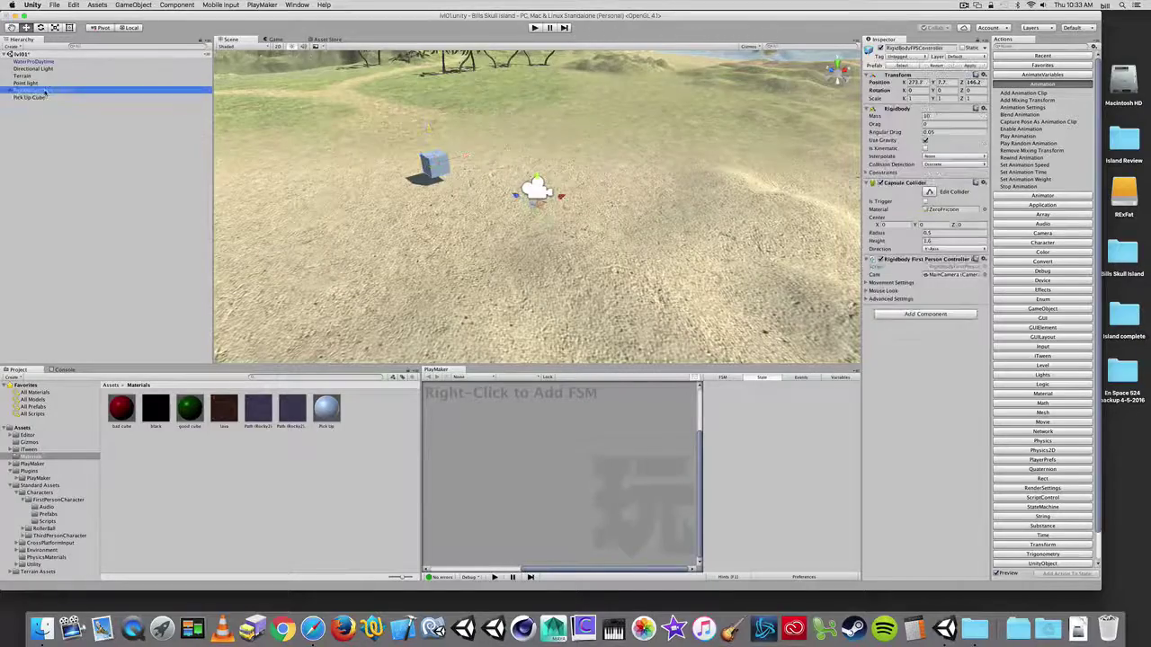
scroll(532, 210, up, 10)
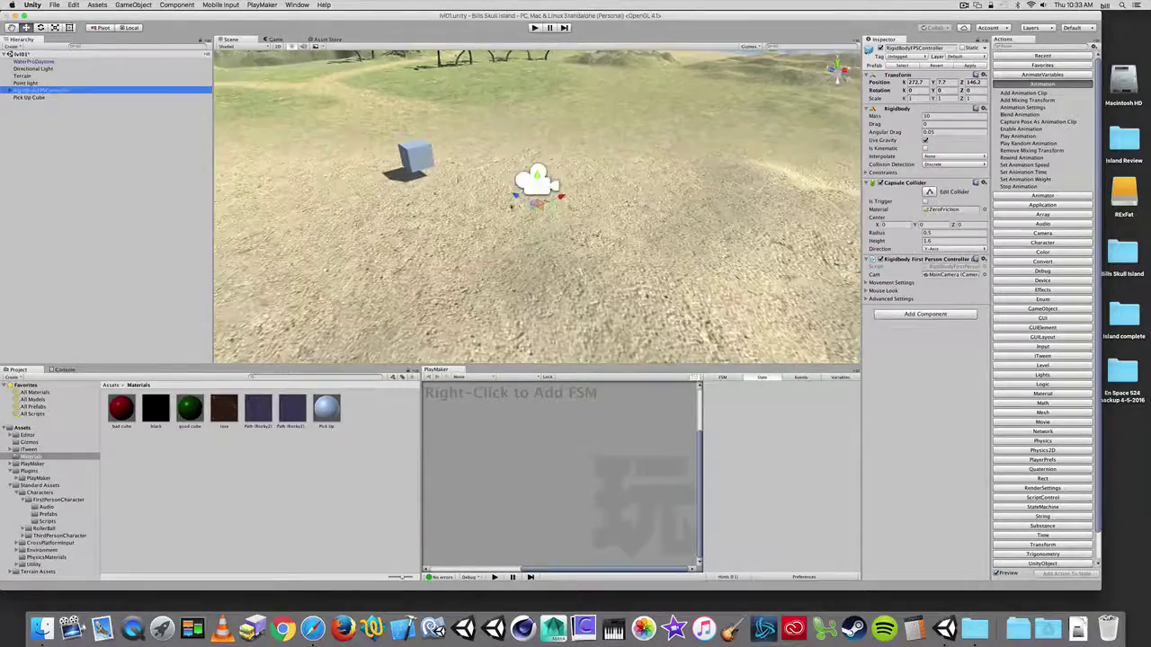
scroll(533, 202, down, 2)
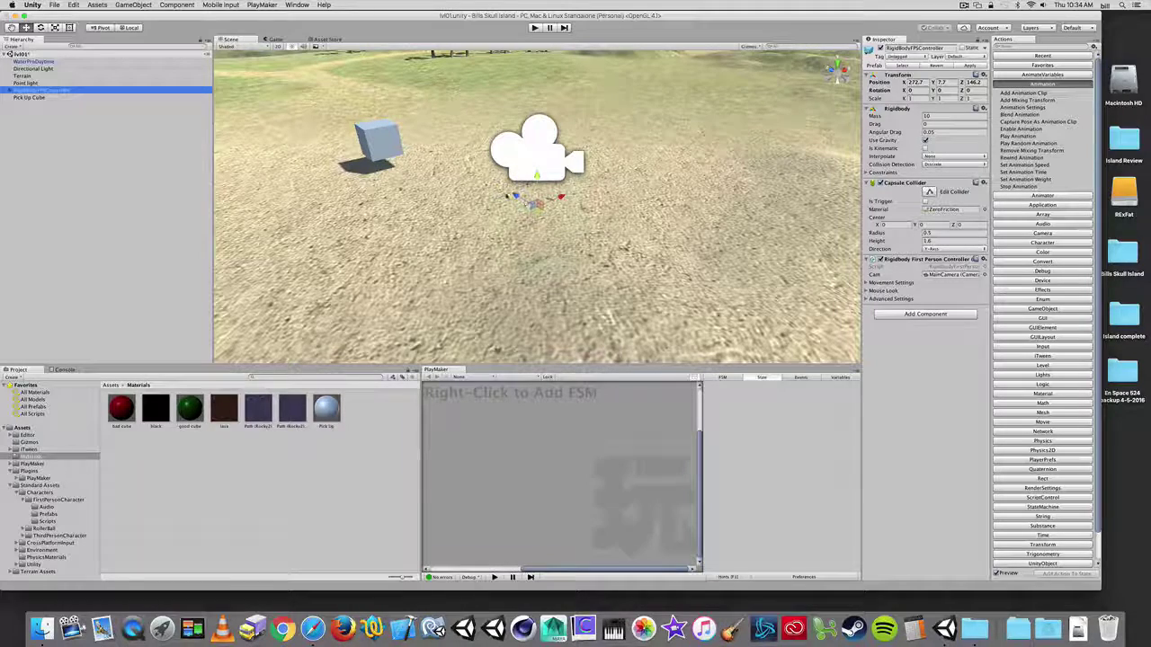
click(28, 97)
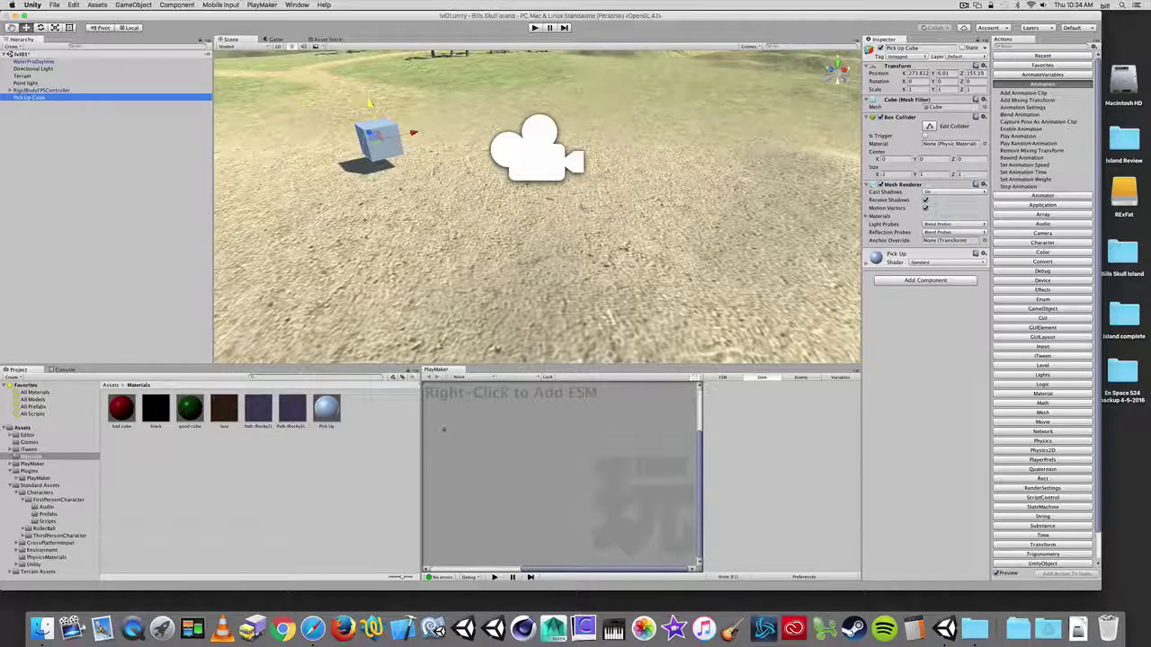
drag(421, 419, 383, 419)
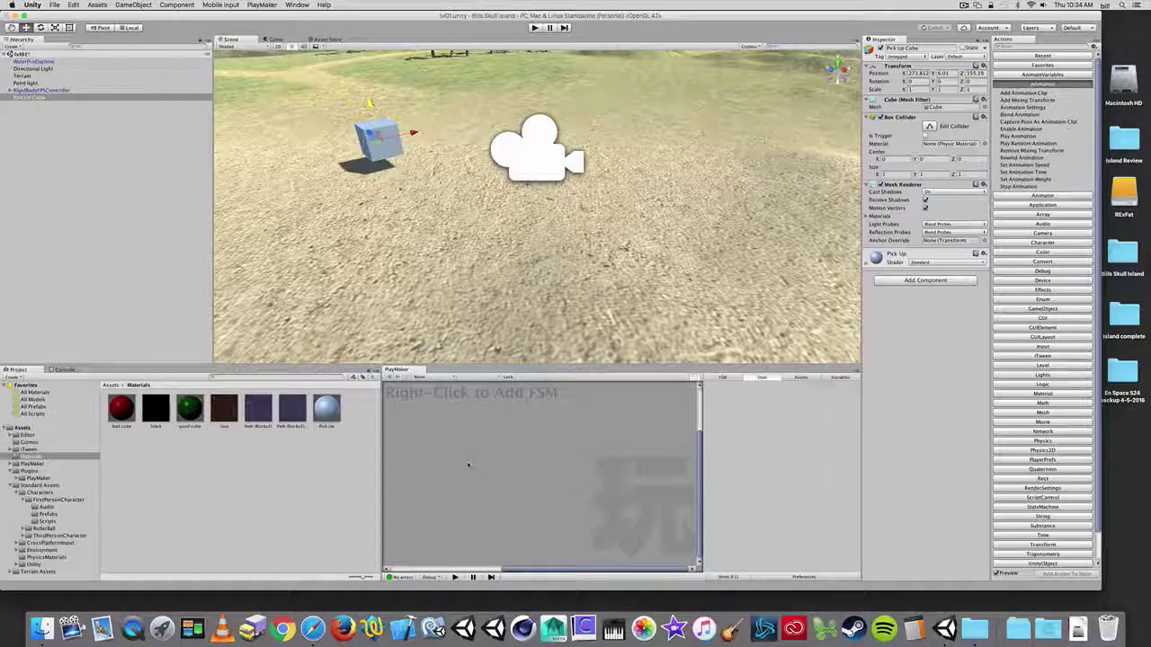
right_click(452, 440)
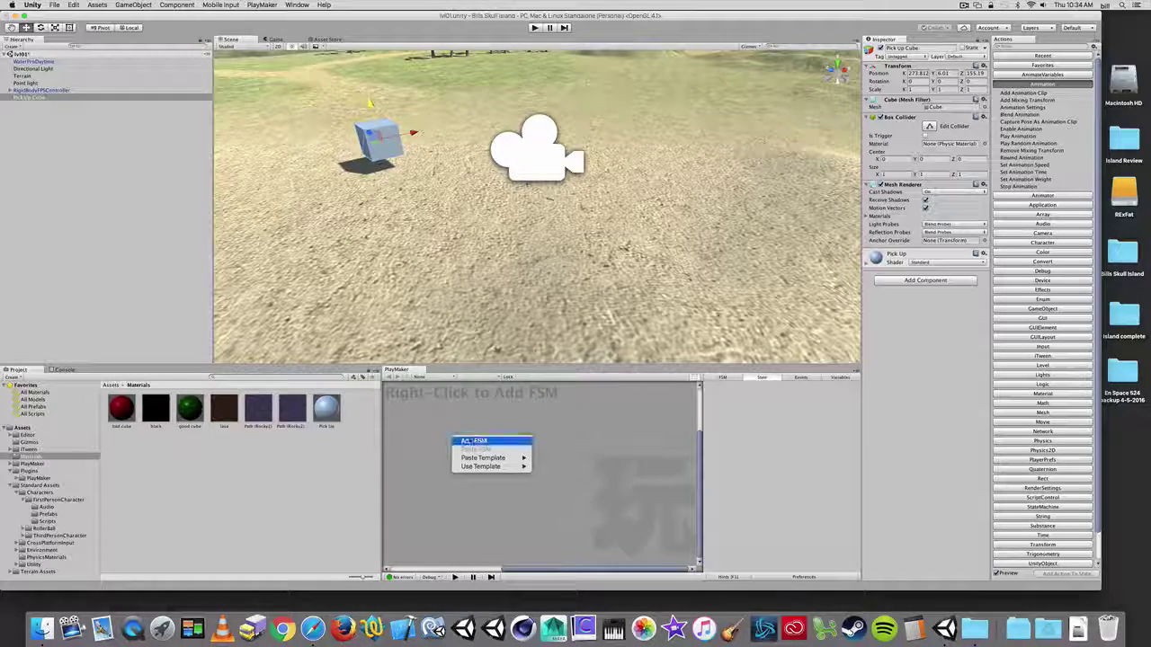
click(467, 441)
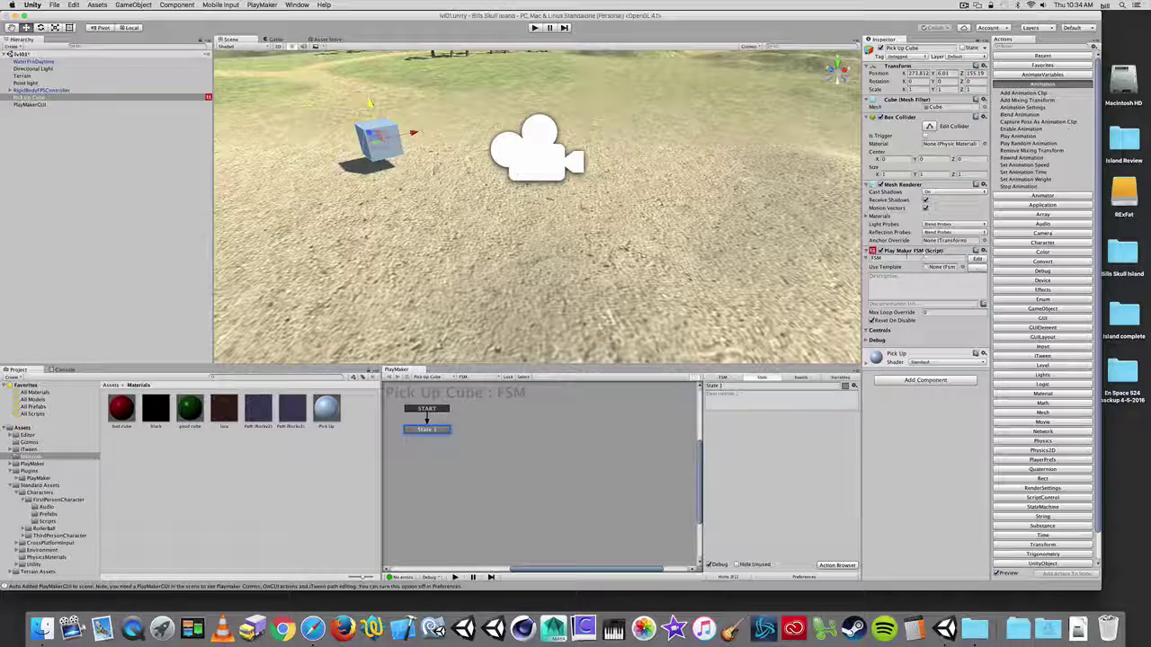
Step: Rename the cube's PlayMaker FSM as FSM Pick Up
click(895, 259)
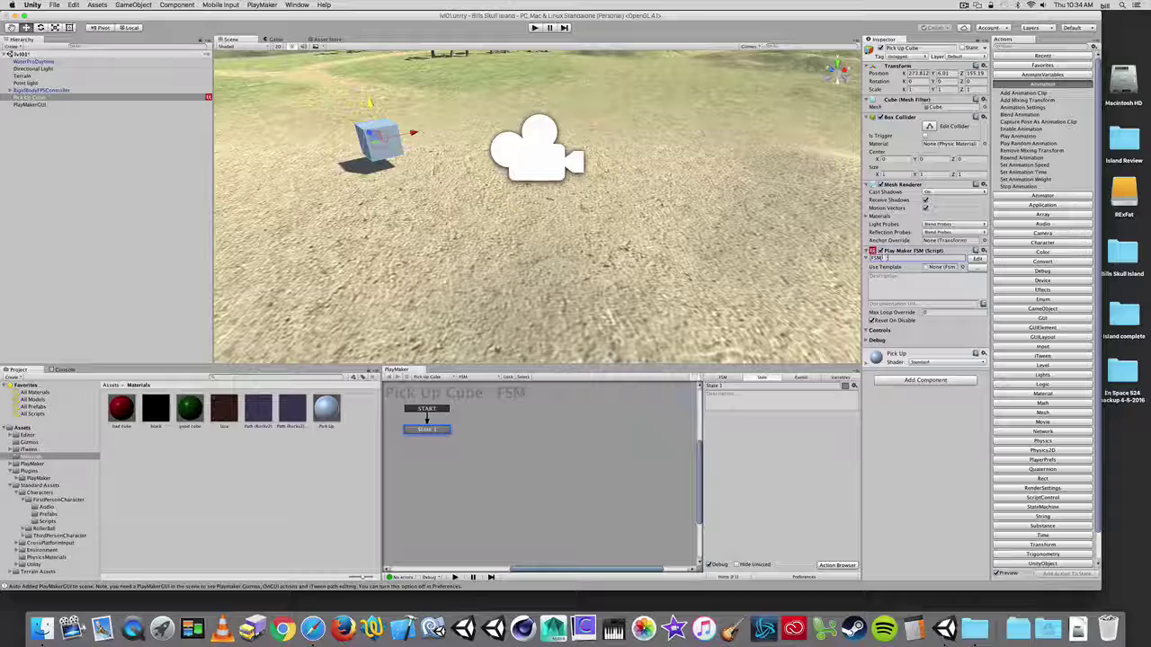
text(Pick U)
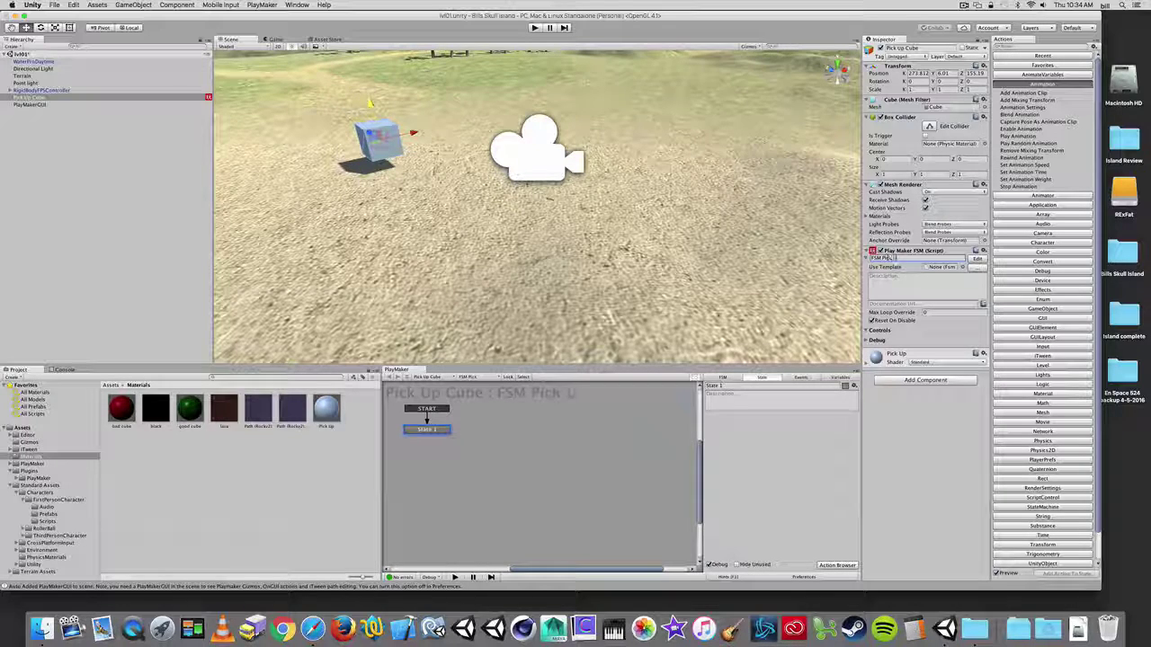
text(p)
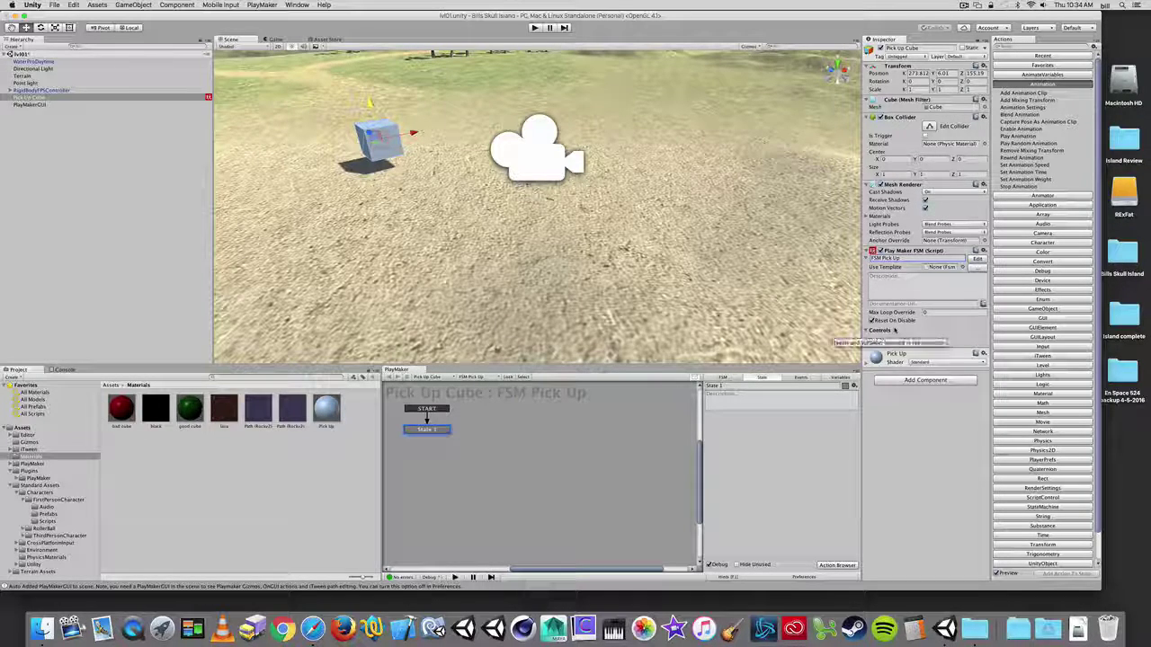
click(722, 377)
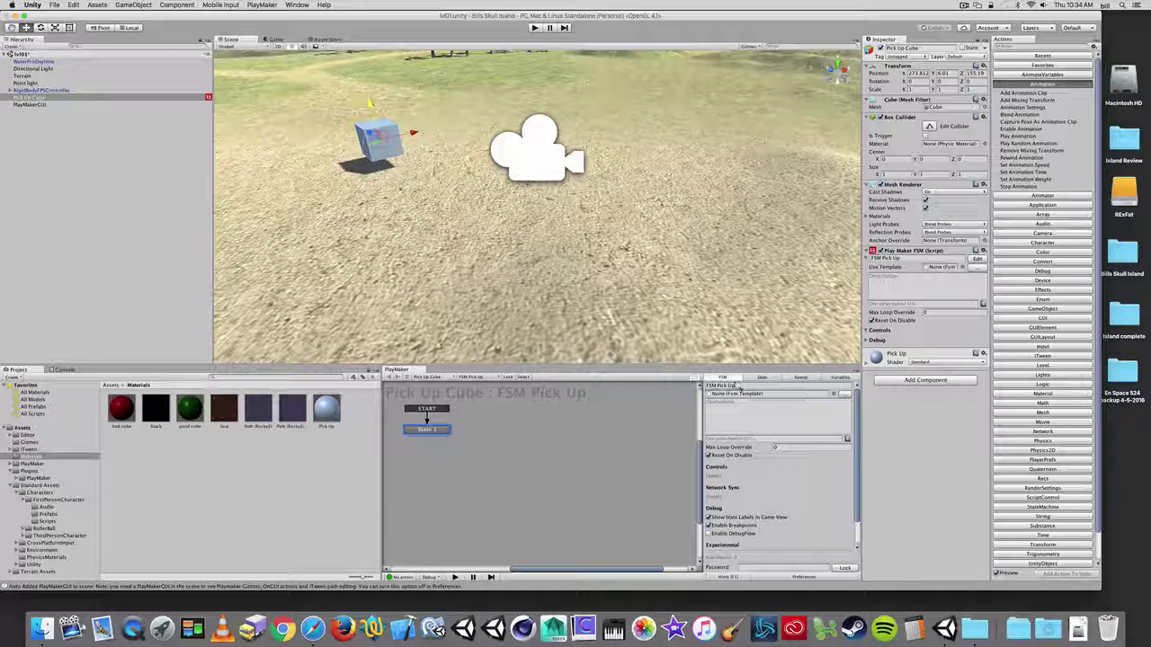
drag(738, 386, 721, 386)
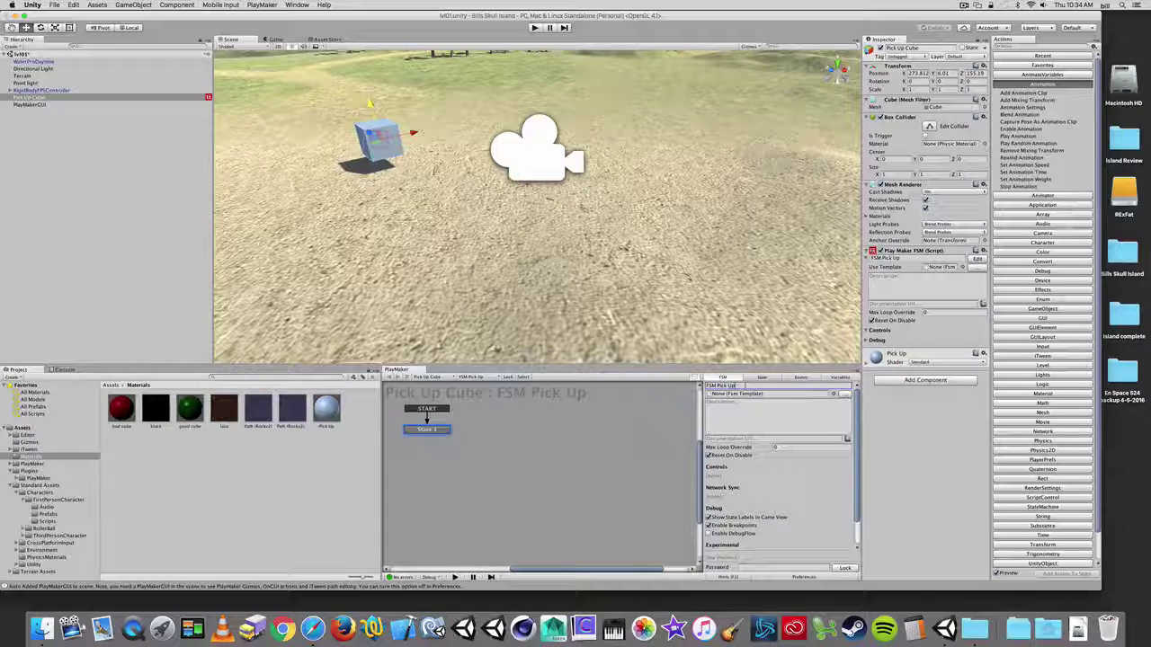
text(!)
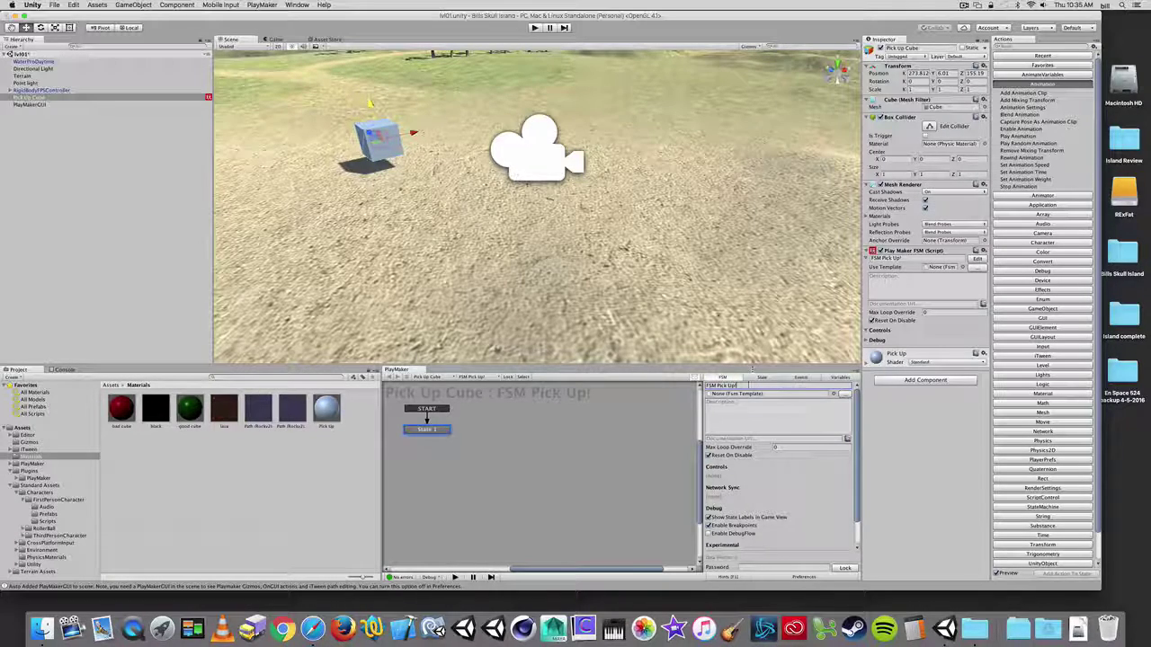
key(BackSpace)
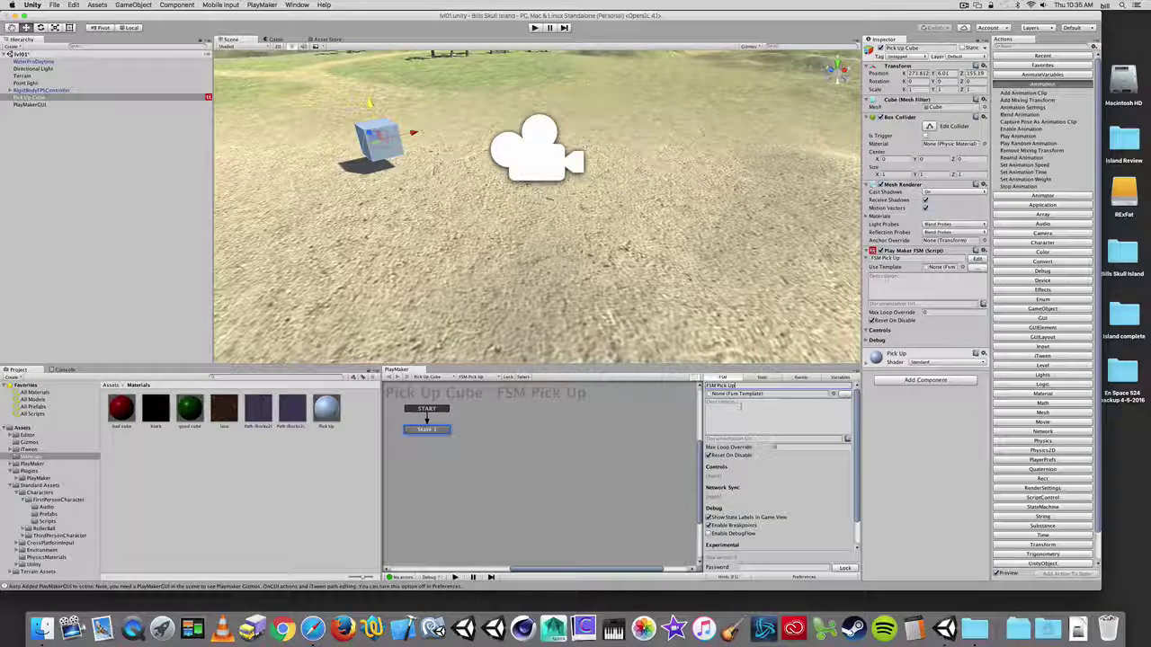
Step: Rename the FSM's start state as idle and shift it slightly further into the graph
click(762, 377)
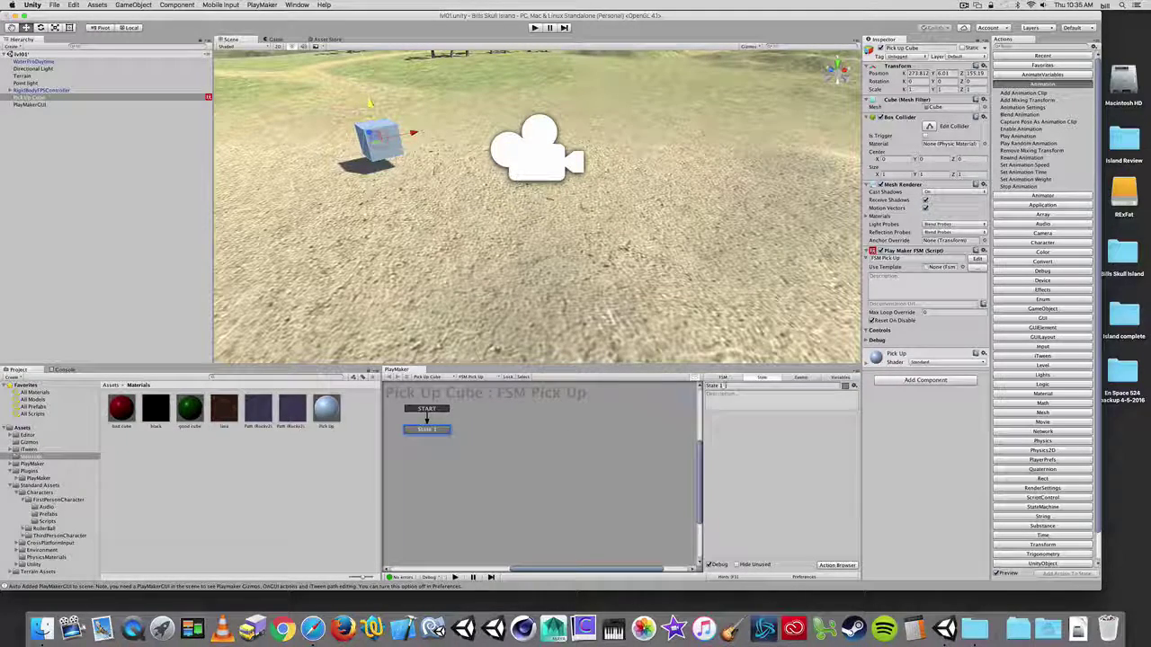
text(Idle)
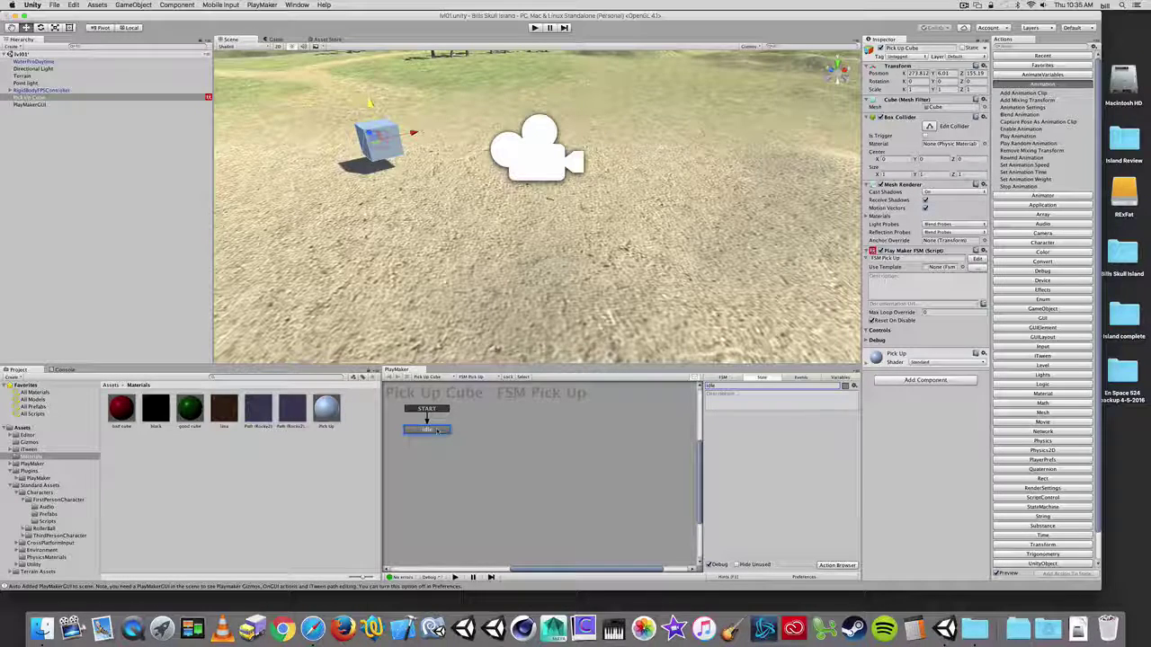
drag(437, 431, 468, 442)
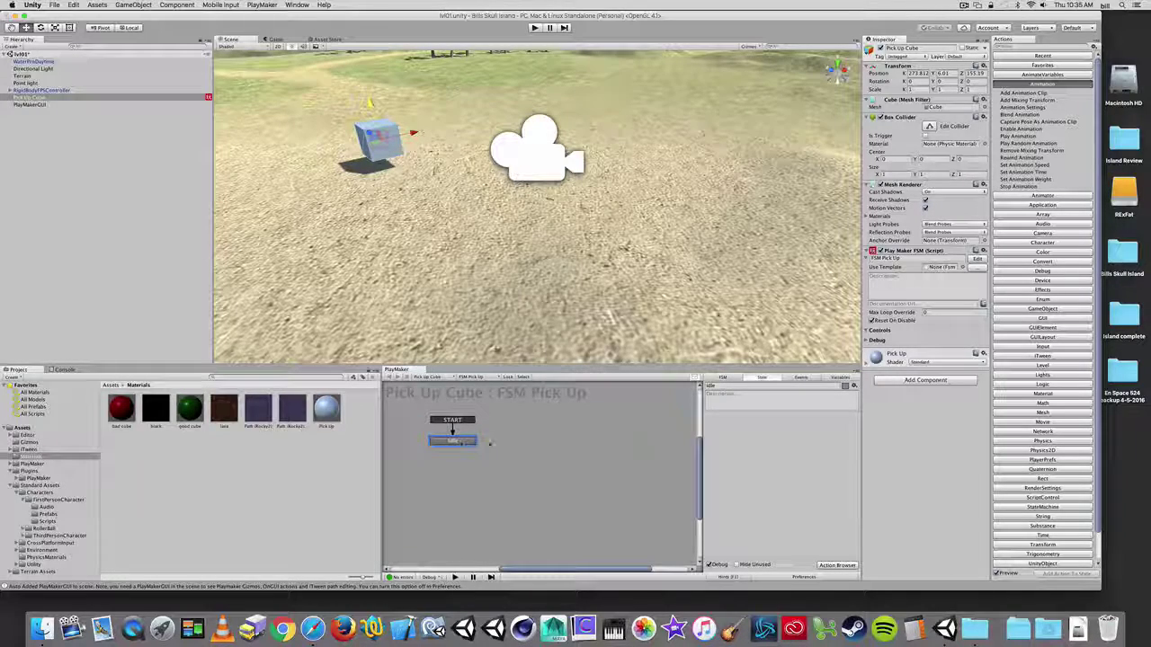
Step: Add a second state beside the idle state and name it picked up
right_click(538, 440)
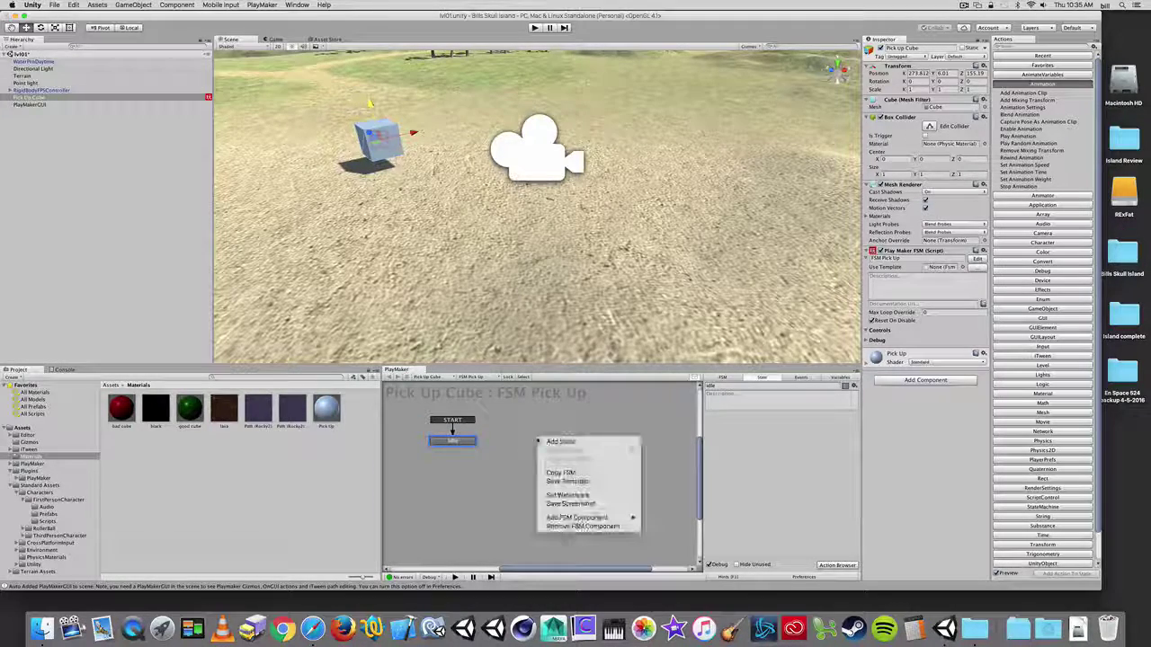
click(552, 445)
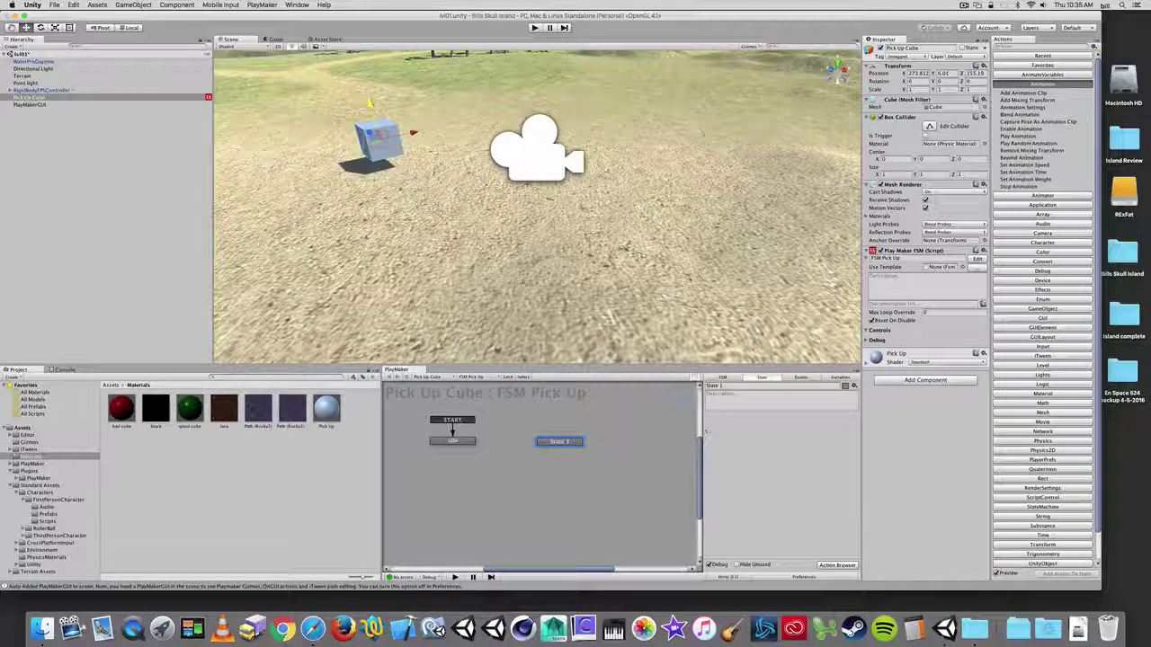
click(753, 386)
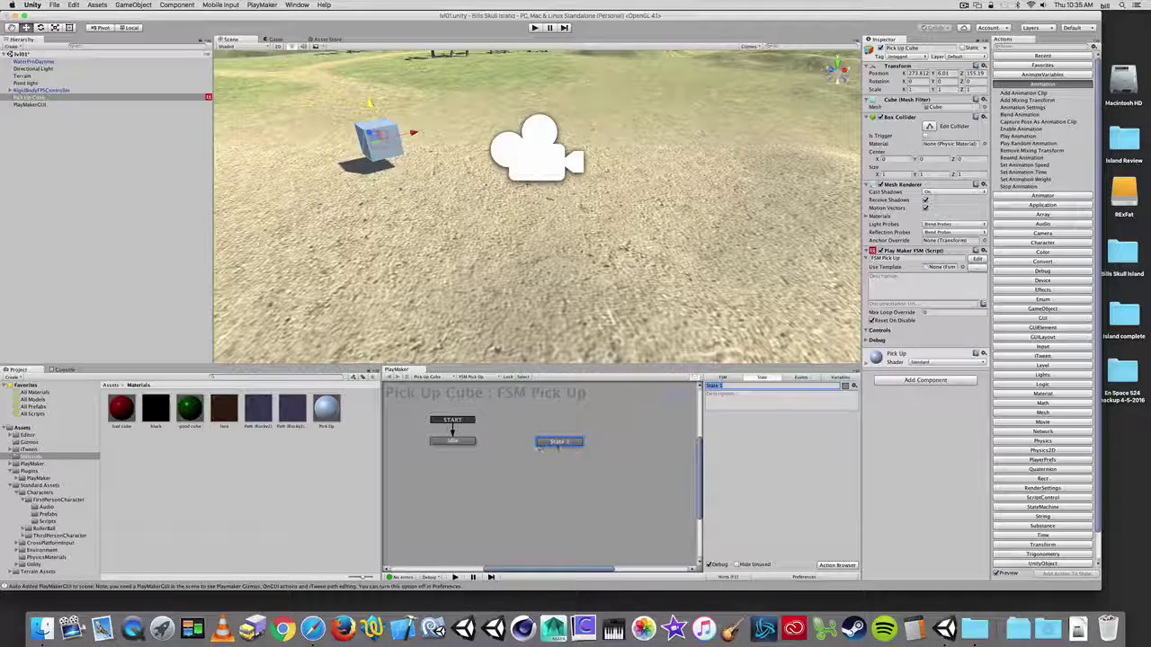
text(picked u)
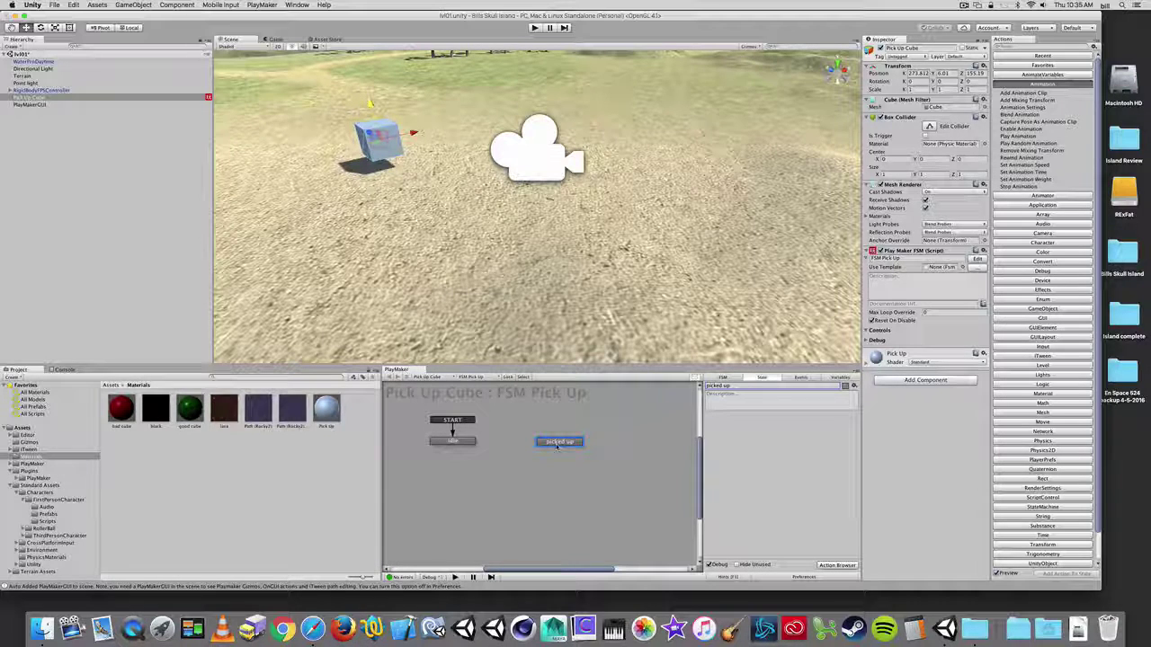
text(p)
Step: Add the Physics action Collision Event to the idle state and nudge that state in the graph
click(454, 442)
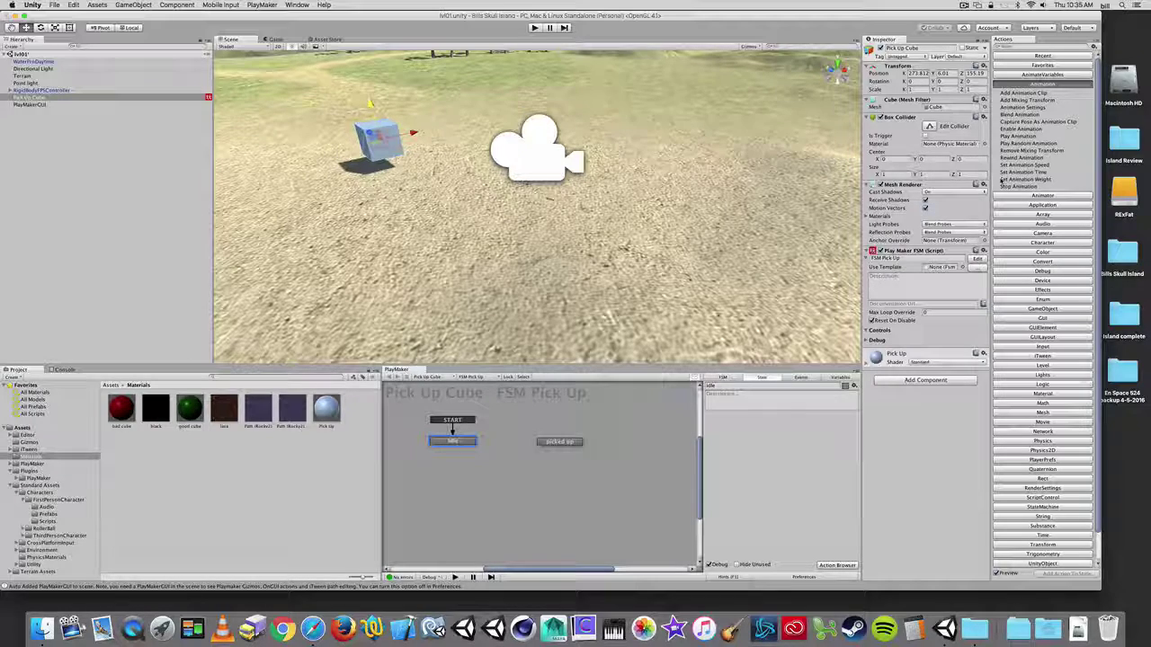
click(1043, 440)
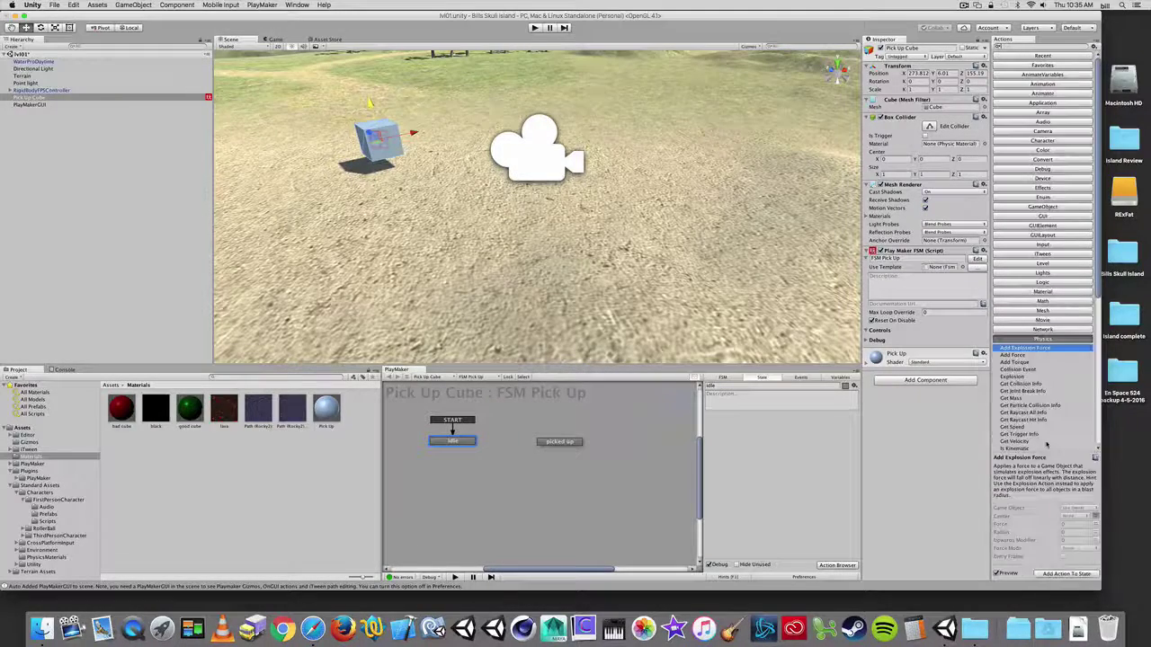
click(1018, 369)
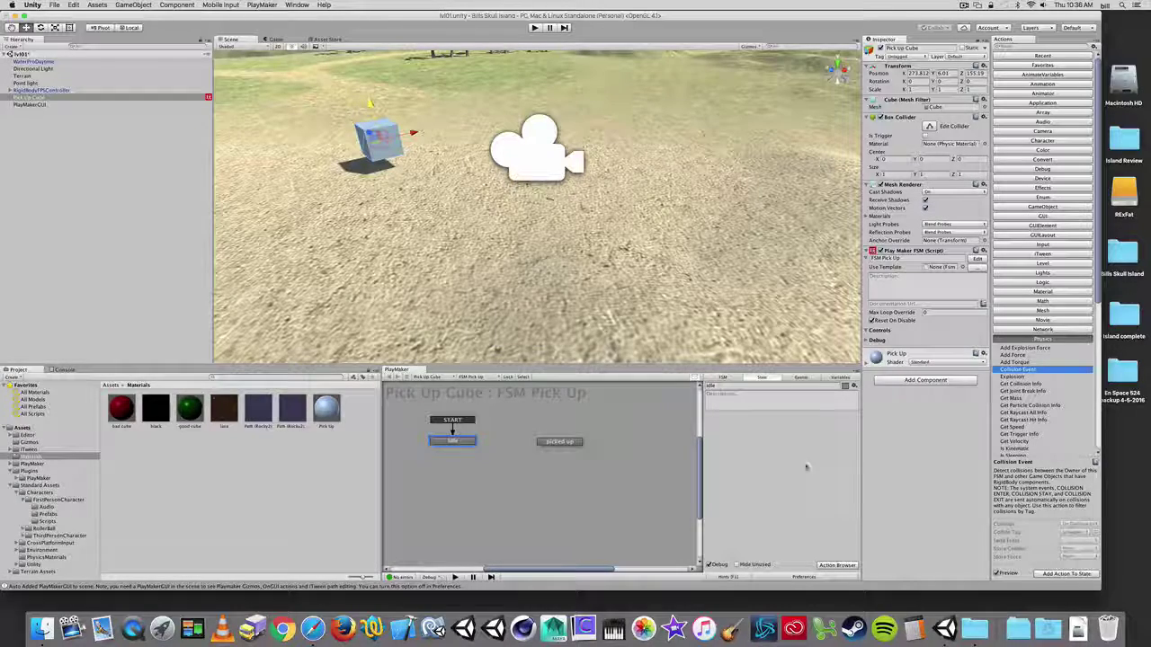
double_click(1012, 371)
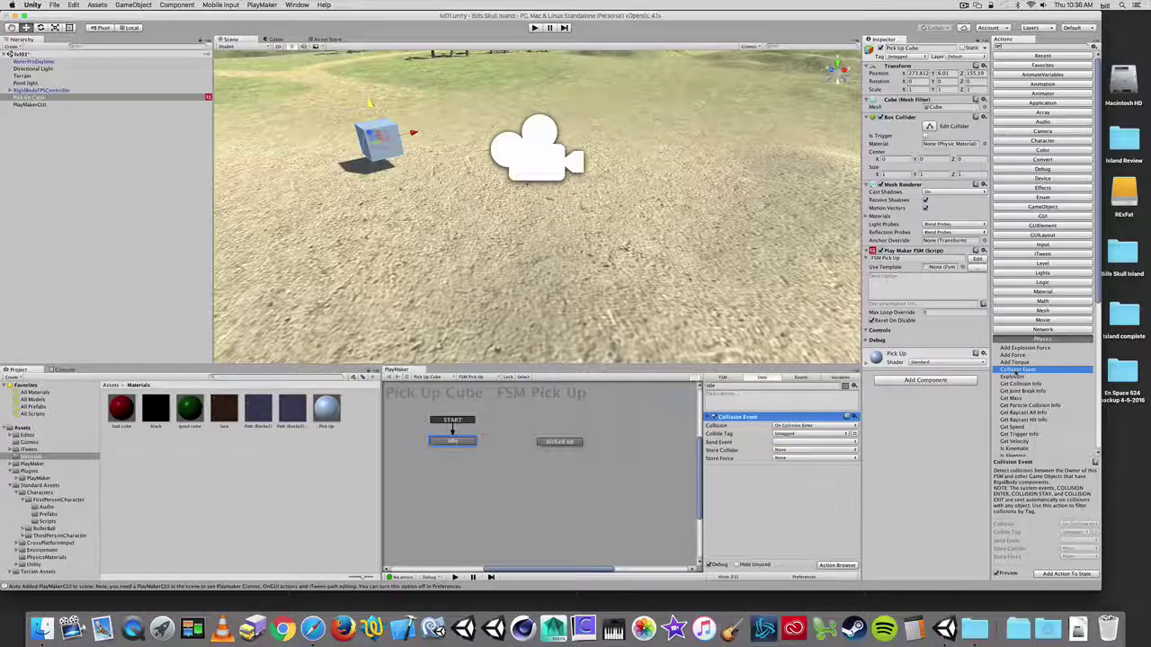
click(849, 424)
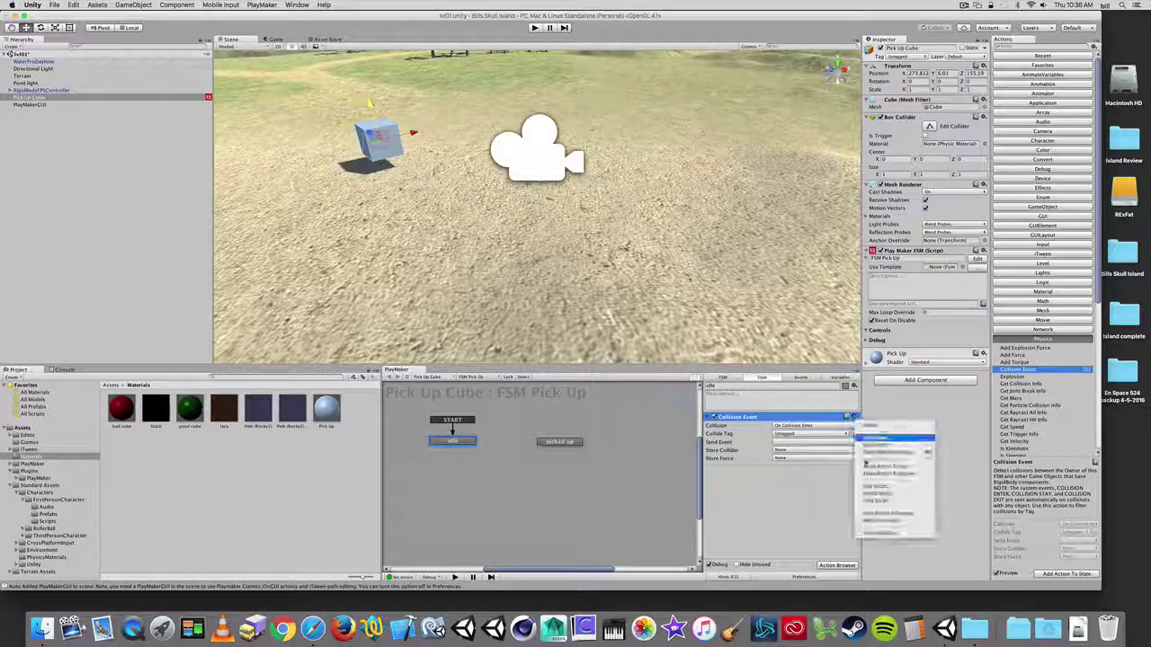
click(886, 531)
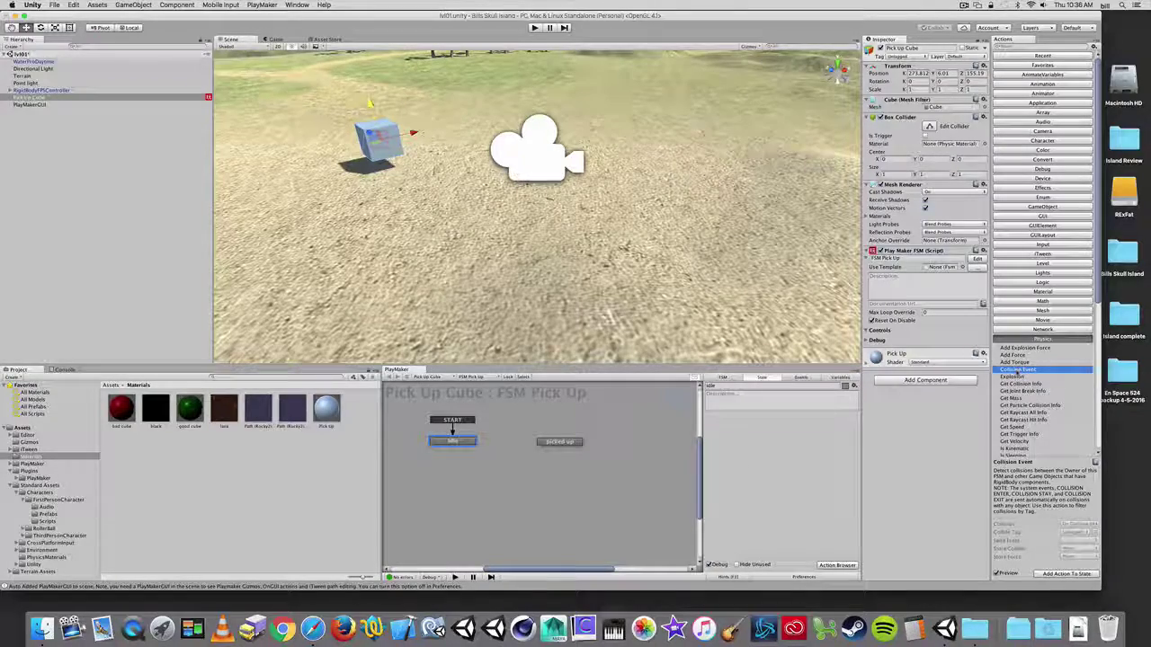
double_click(1017, 371)
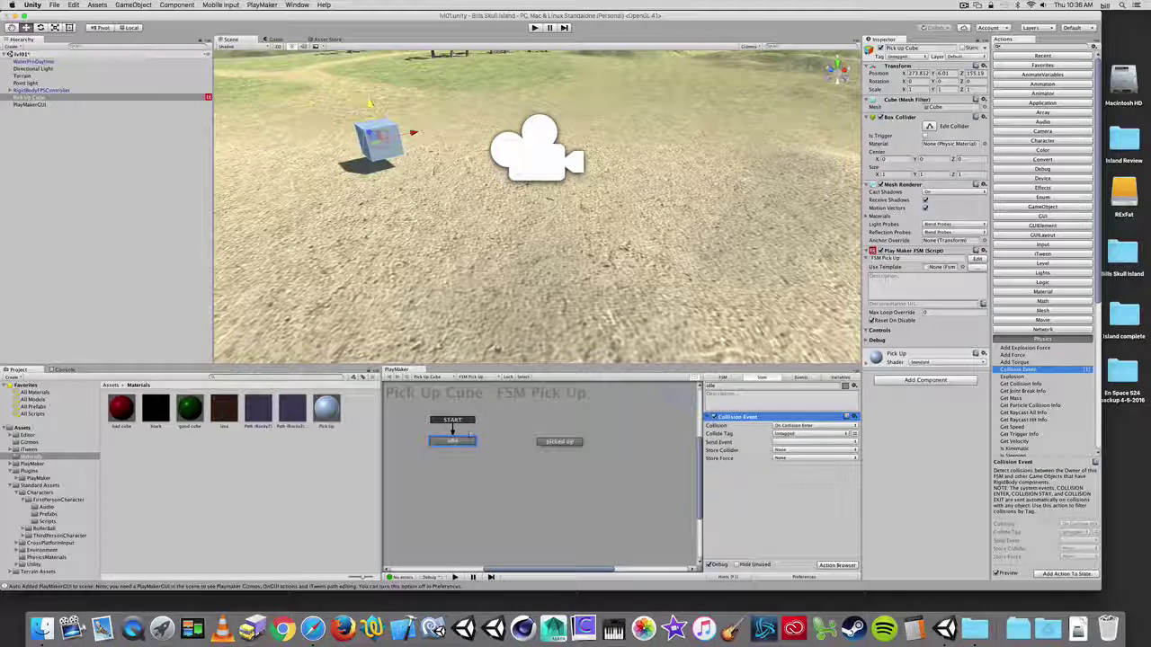
drag(462, 444, 474, 447)
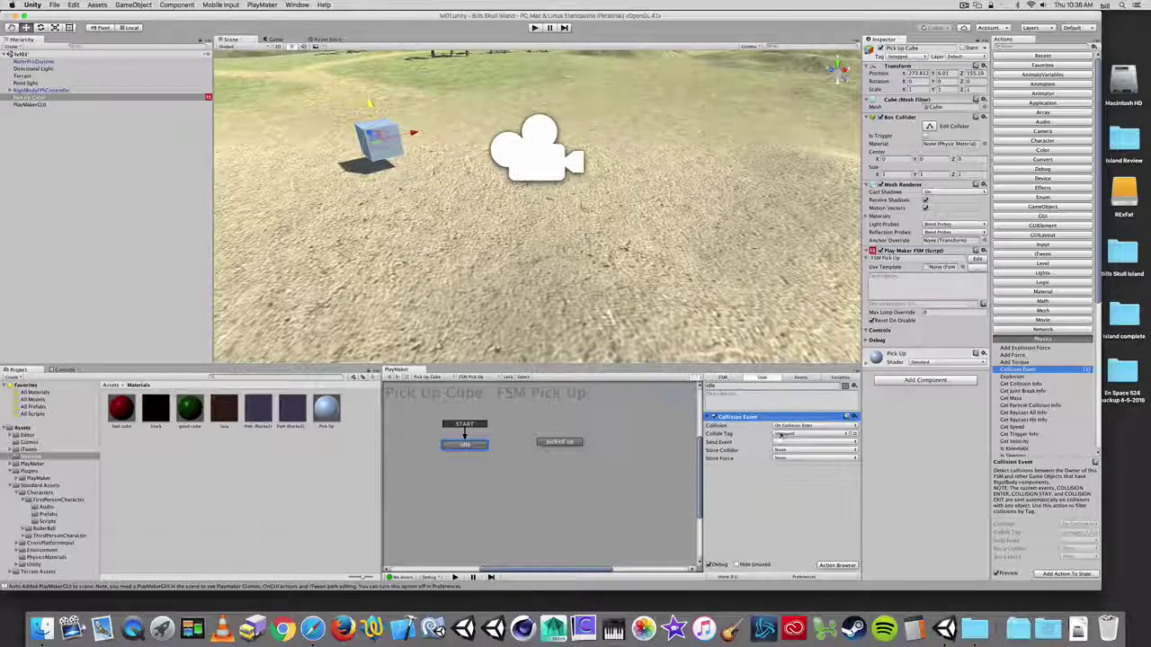
Step: Check the tag of the RigidBodyFPSController and the event list of the Pick Up Cube's FSM
click(54, 90)
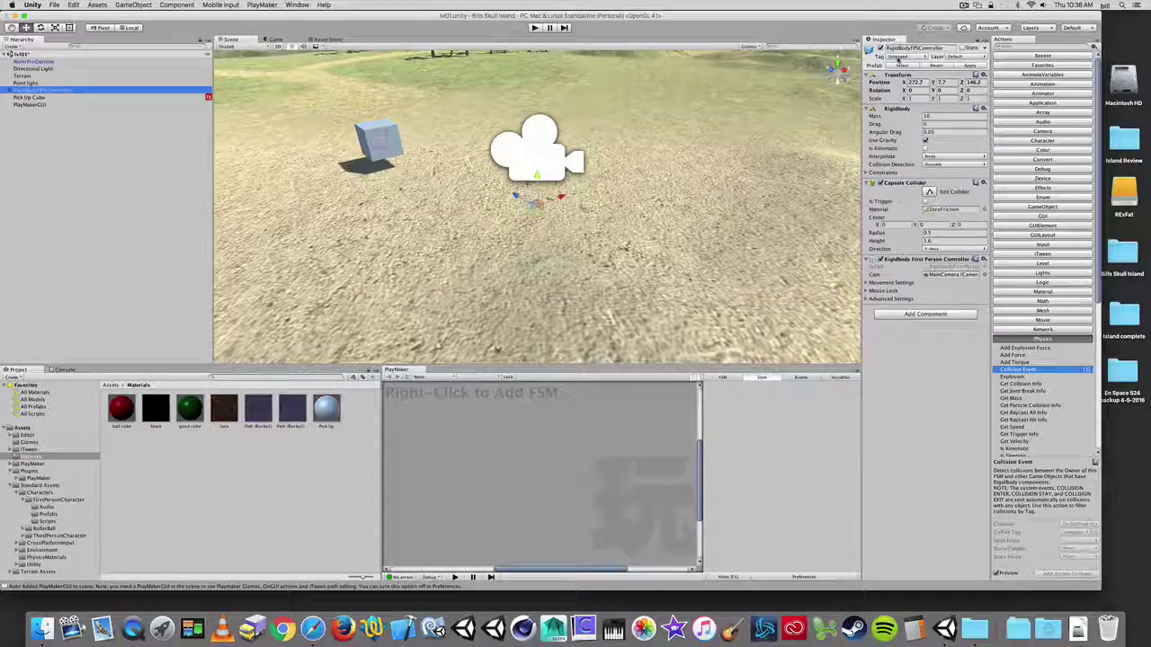
click(29, 97)
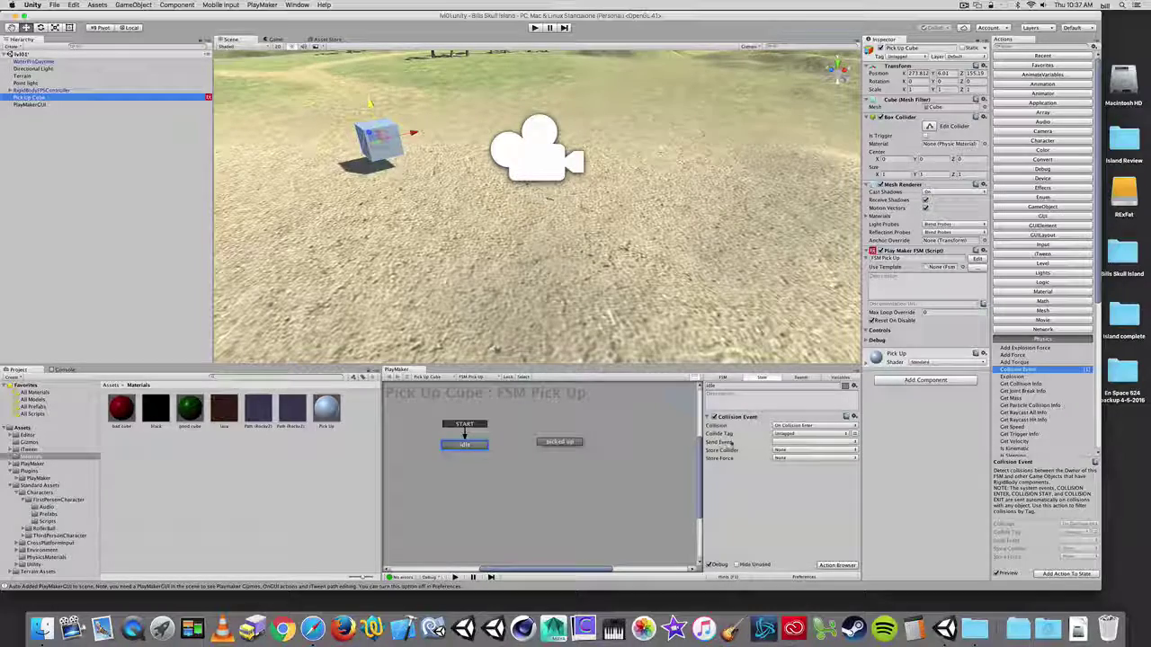
click(795, 378)
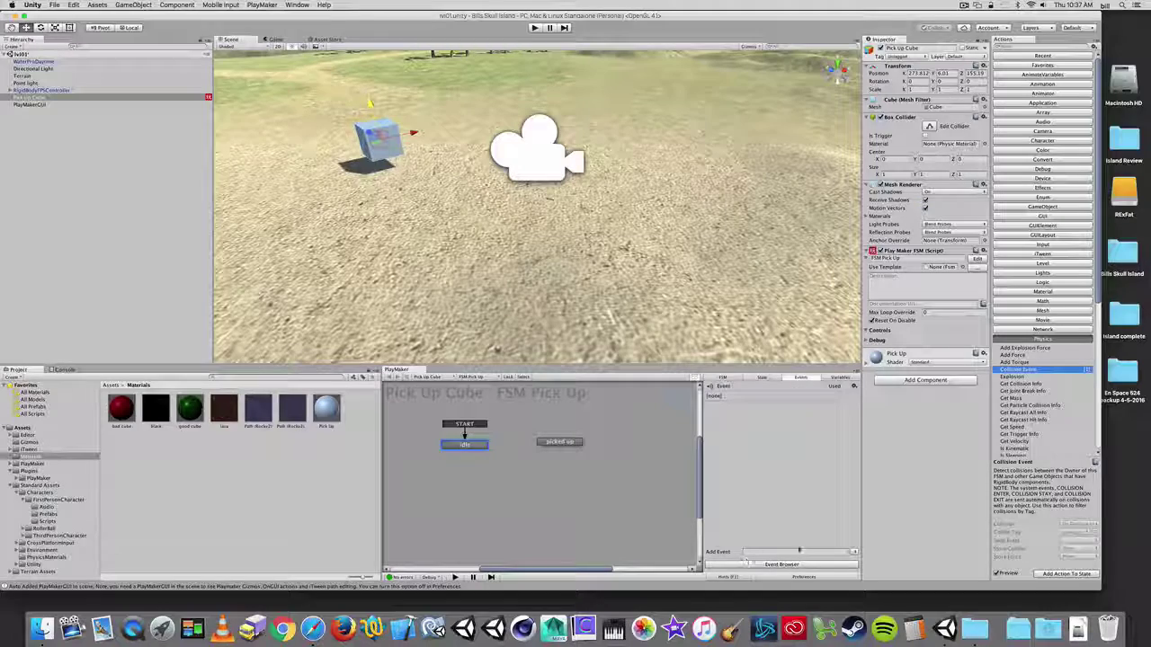
click(765, 379)
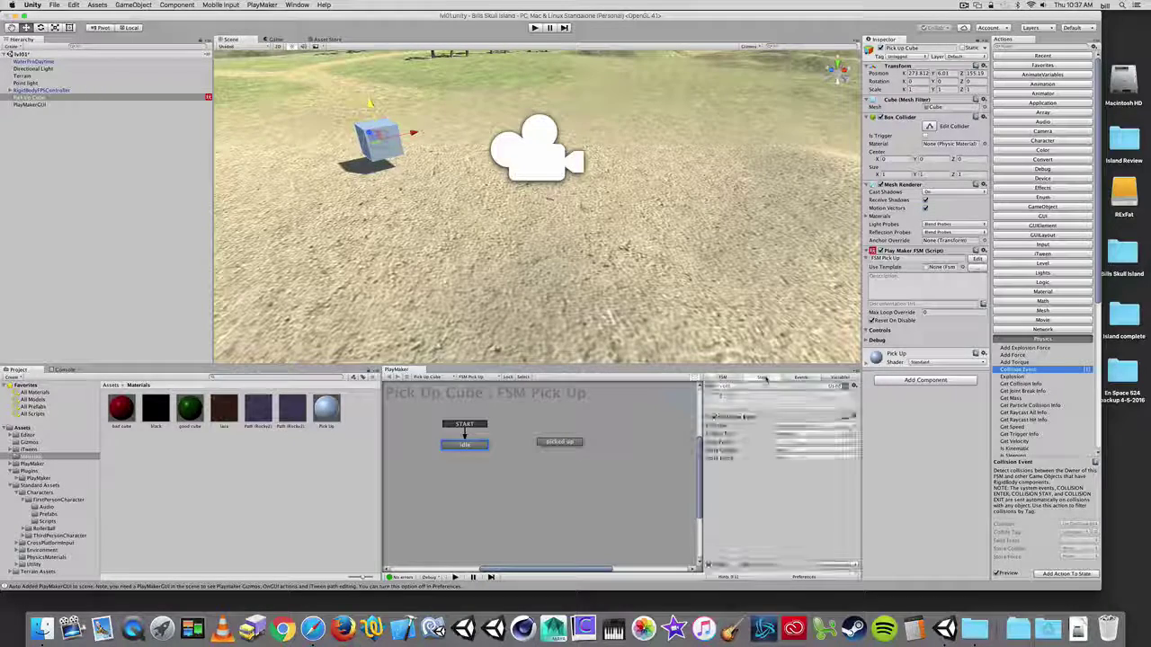
Step: Create a new event named object has been hit as the Send Event of the idle state's Collision Event action
click(786, 444)
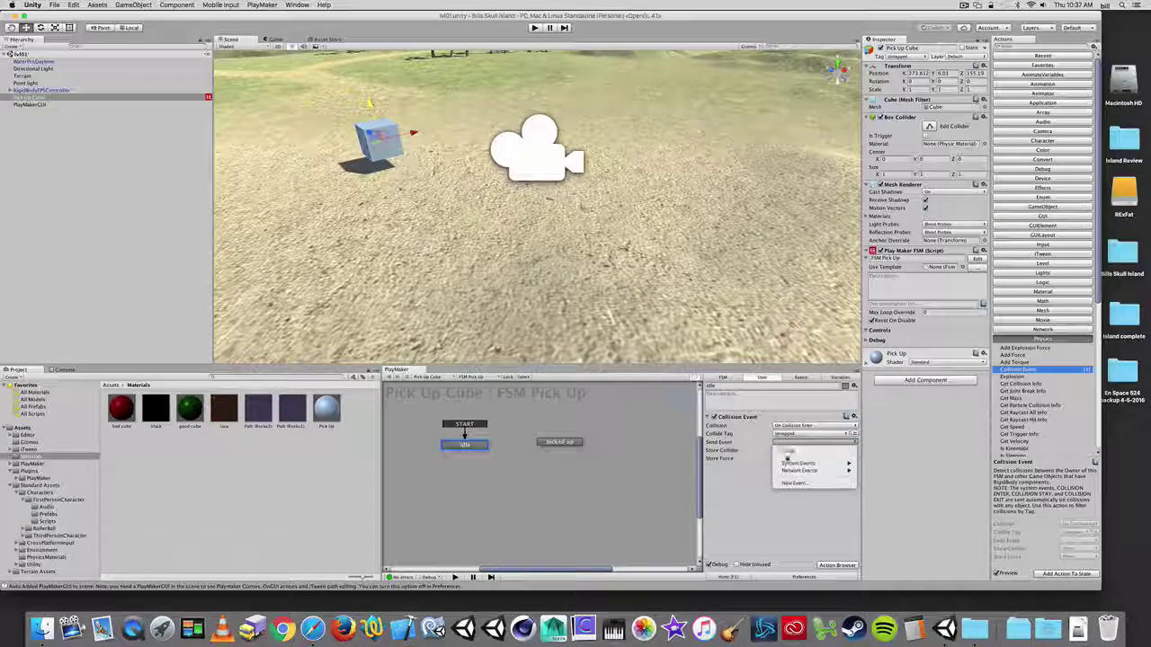
mouse_move(799, 465)
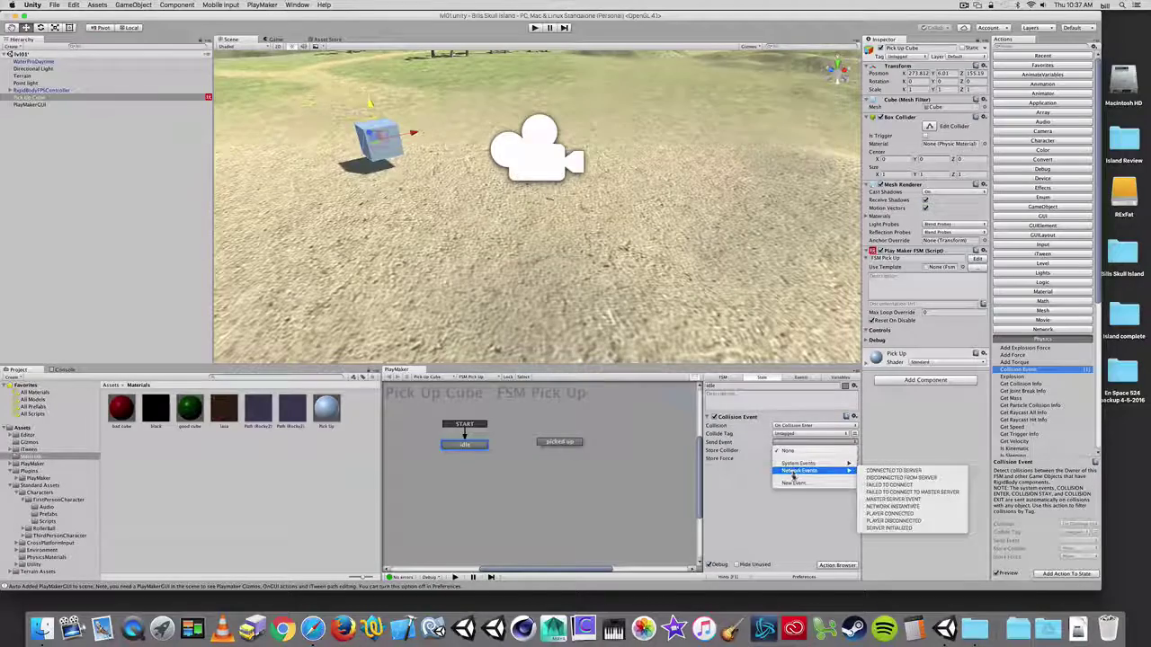
click(797, 484)
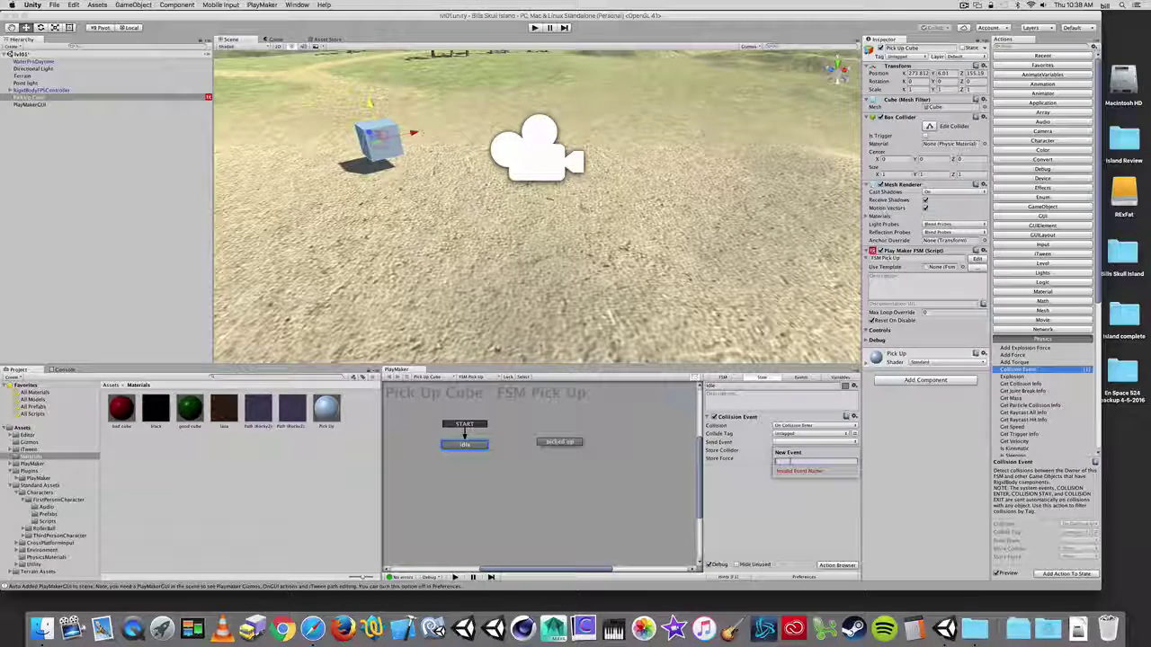
text(cube)
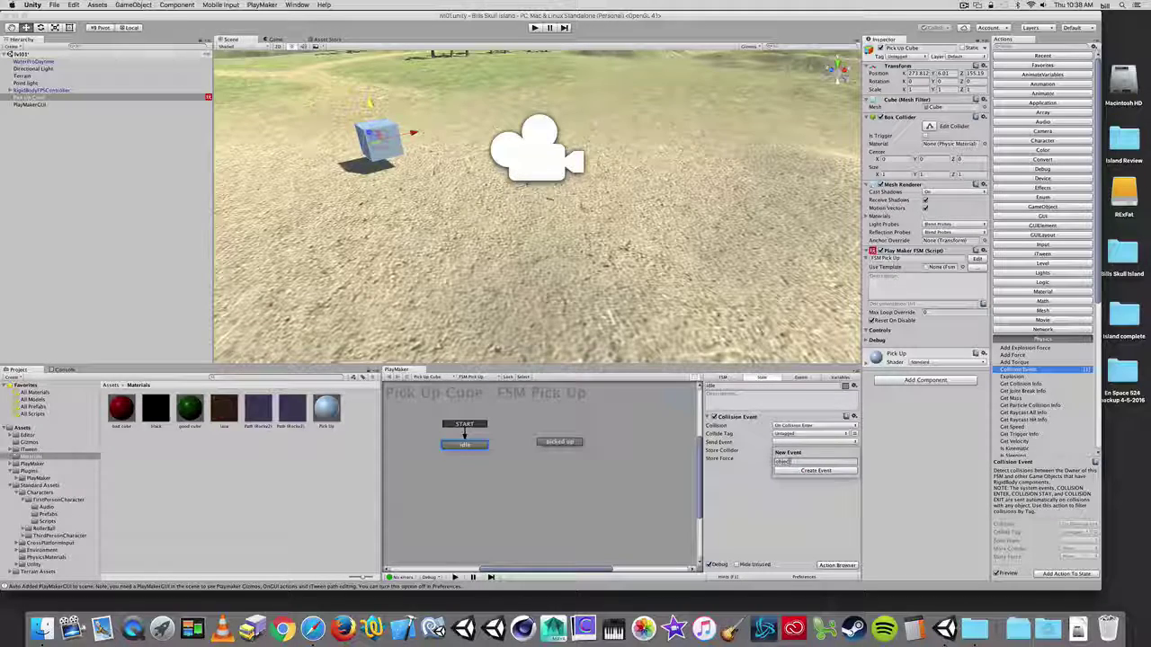
text(Hit)
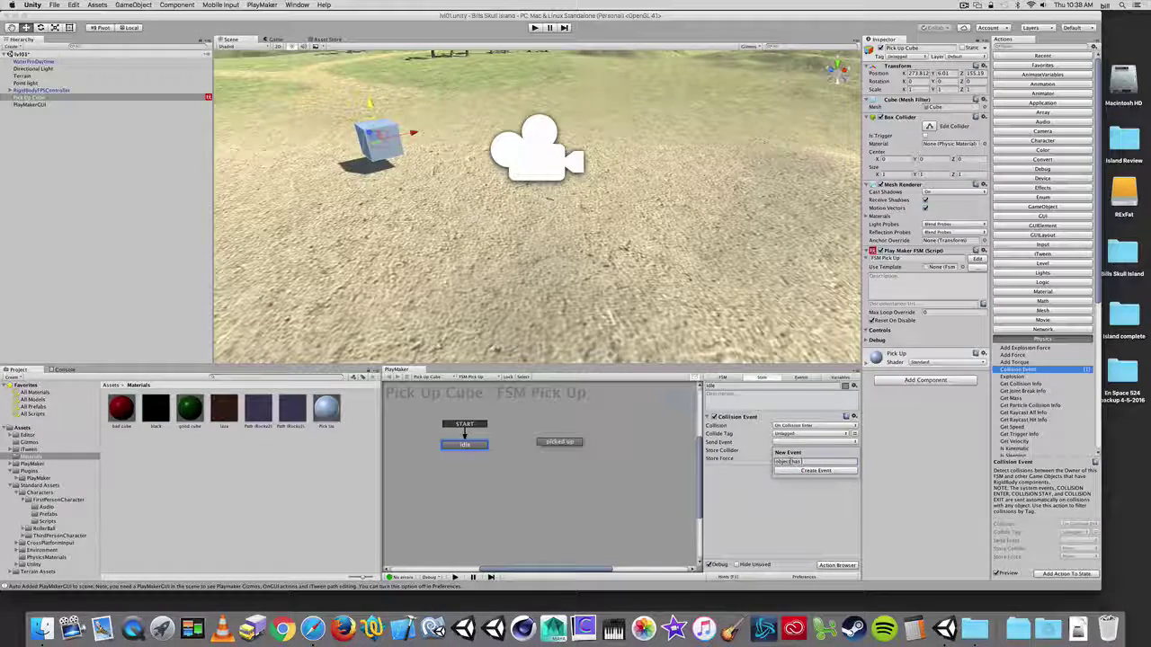
text(BeenHit)
key(Return)
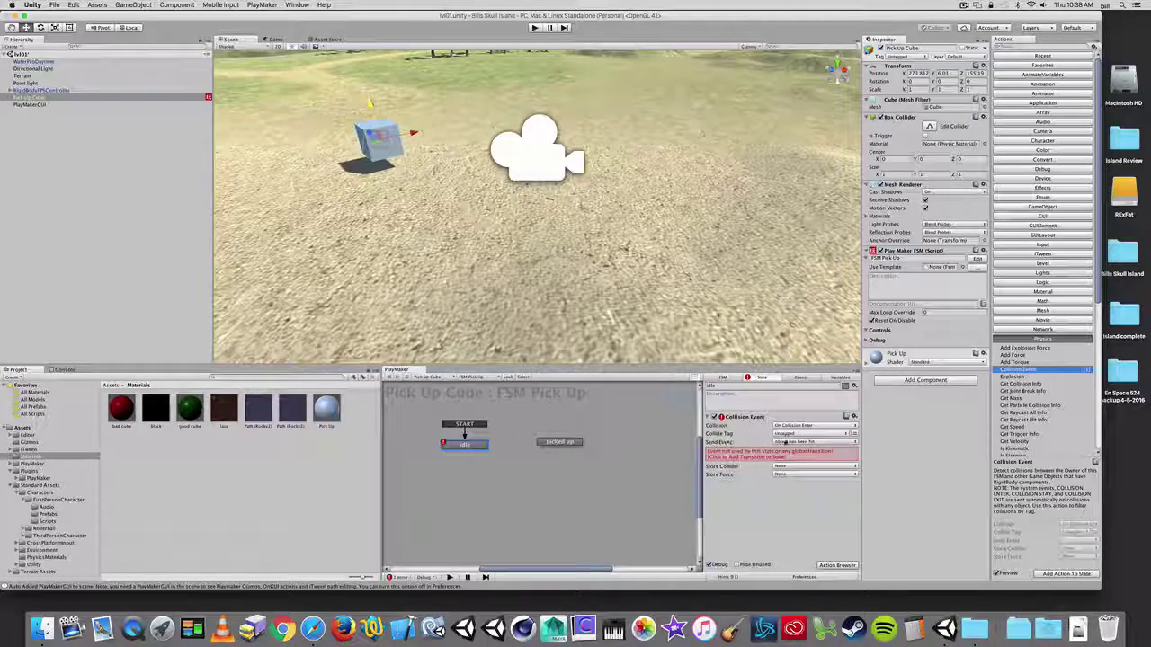
click(800, 376)
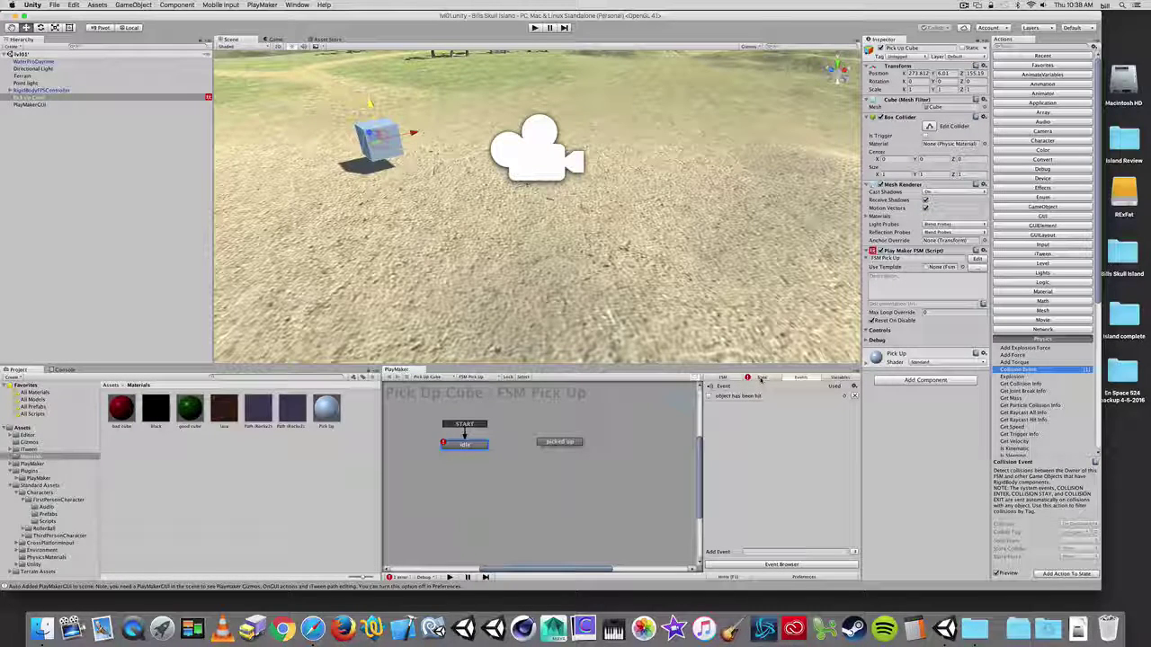
click(761, 379)
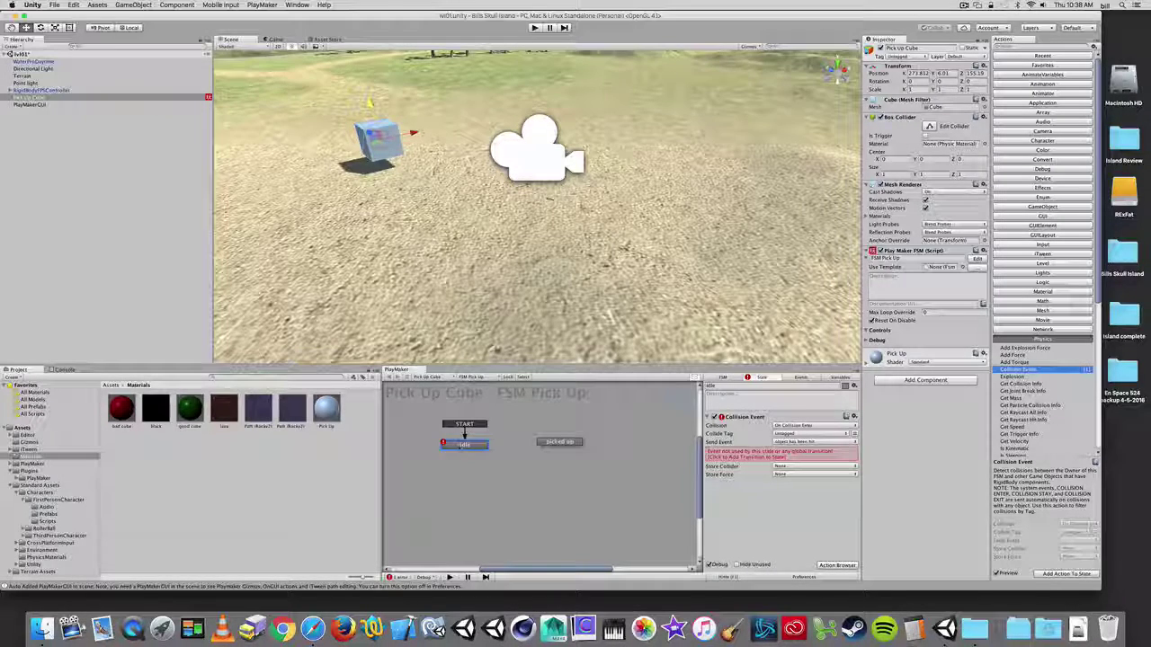
Step: Add an object has been hit transition to the idle state and link it to the picked up state
right_click(460, 444)
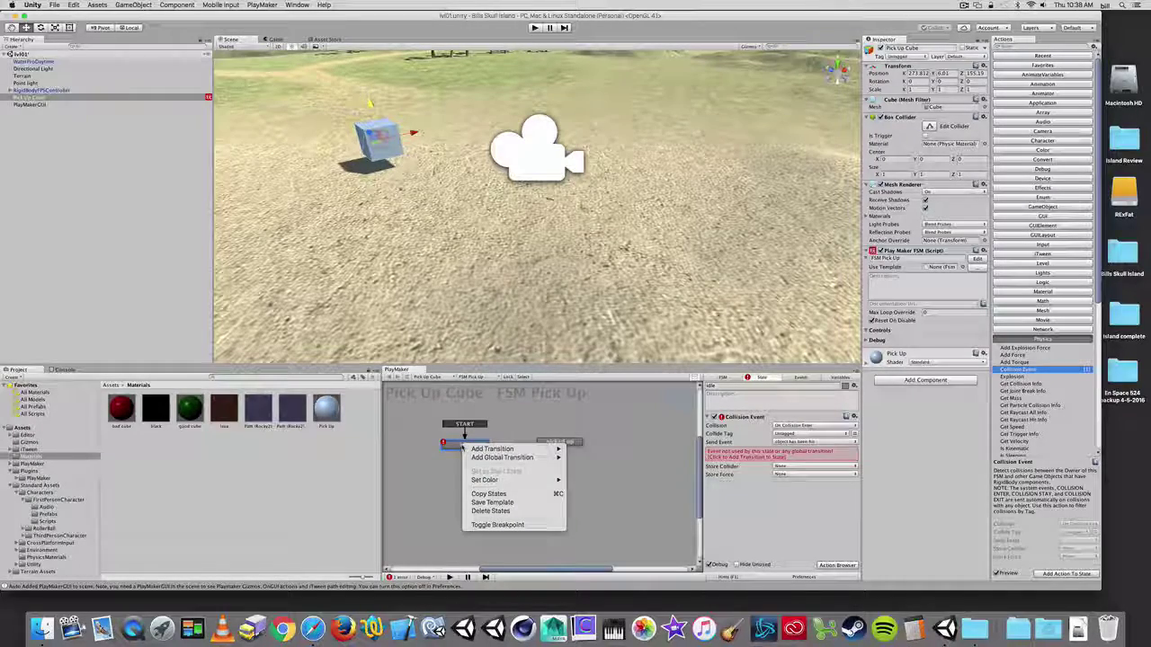
mouse_move(477, 448)
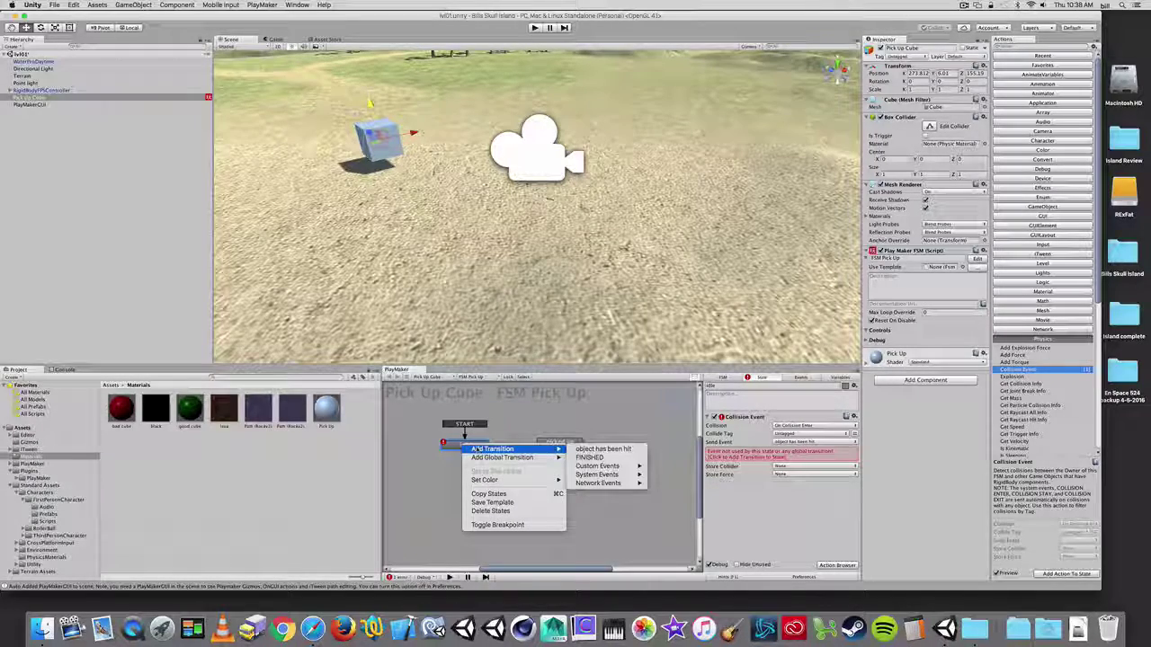
click(595, 449)
drag(498, 454, 464, 455)
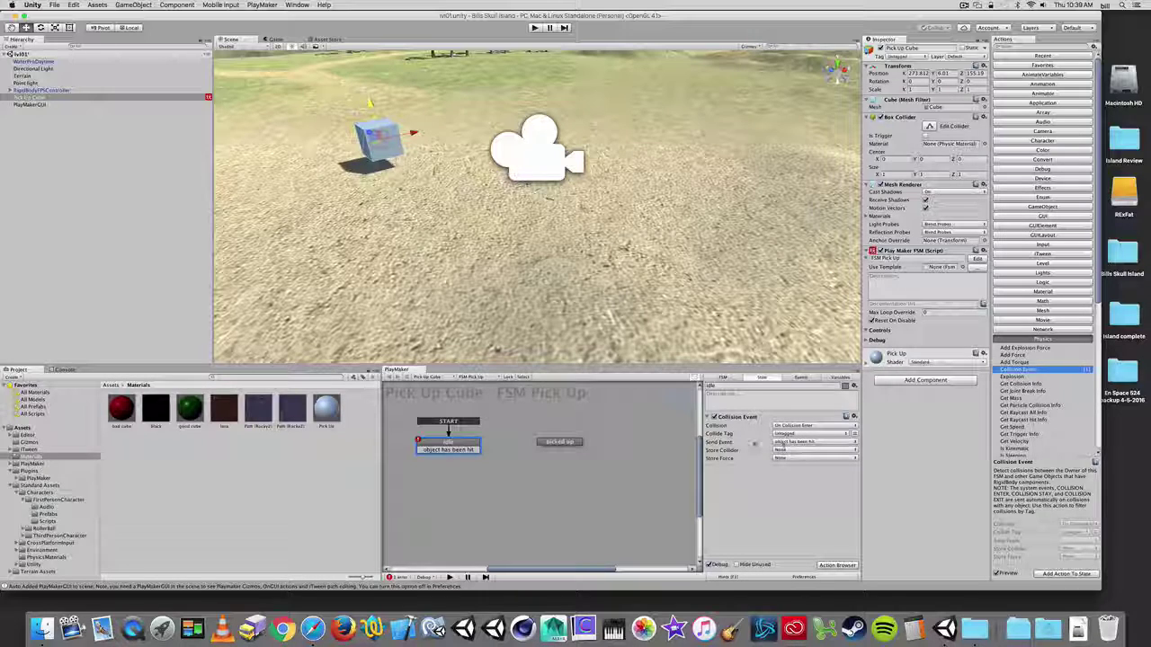
drag(478, 450, 538, 443)
click(553, 442)
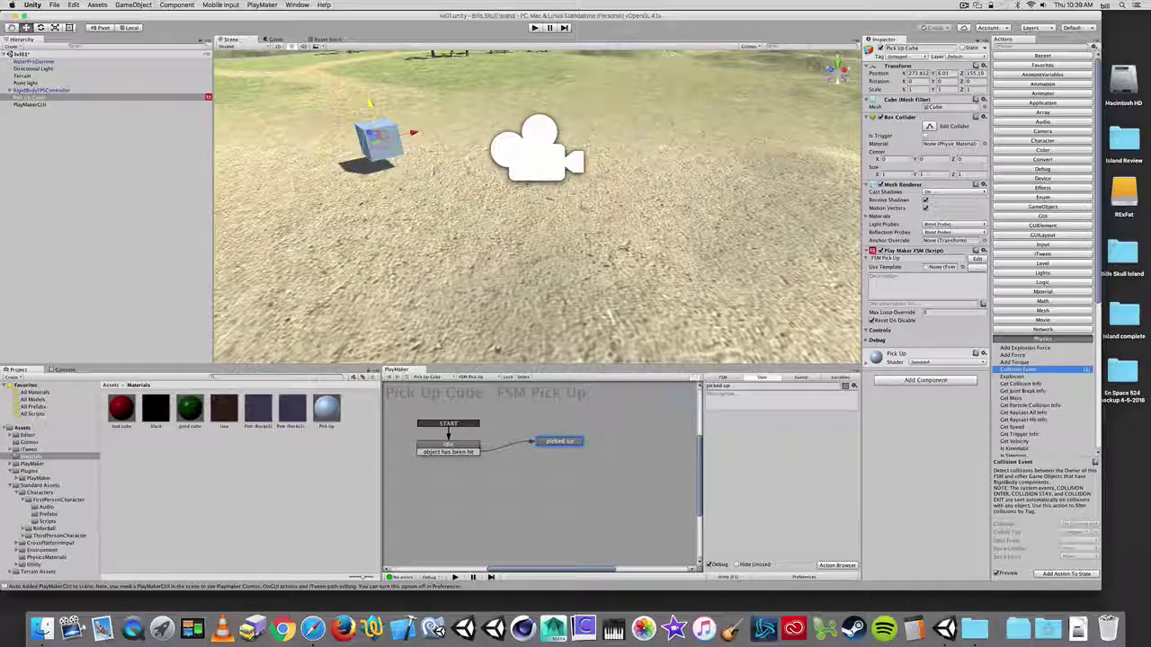
click(458, 448)
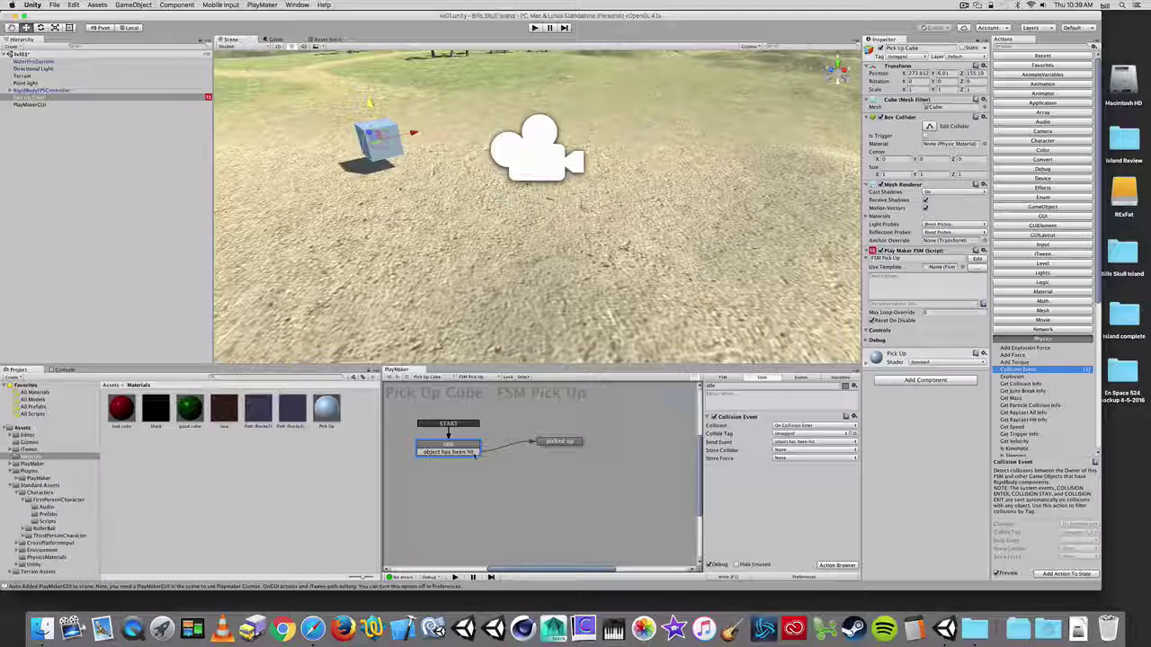
click(547, 442)
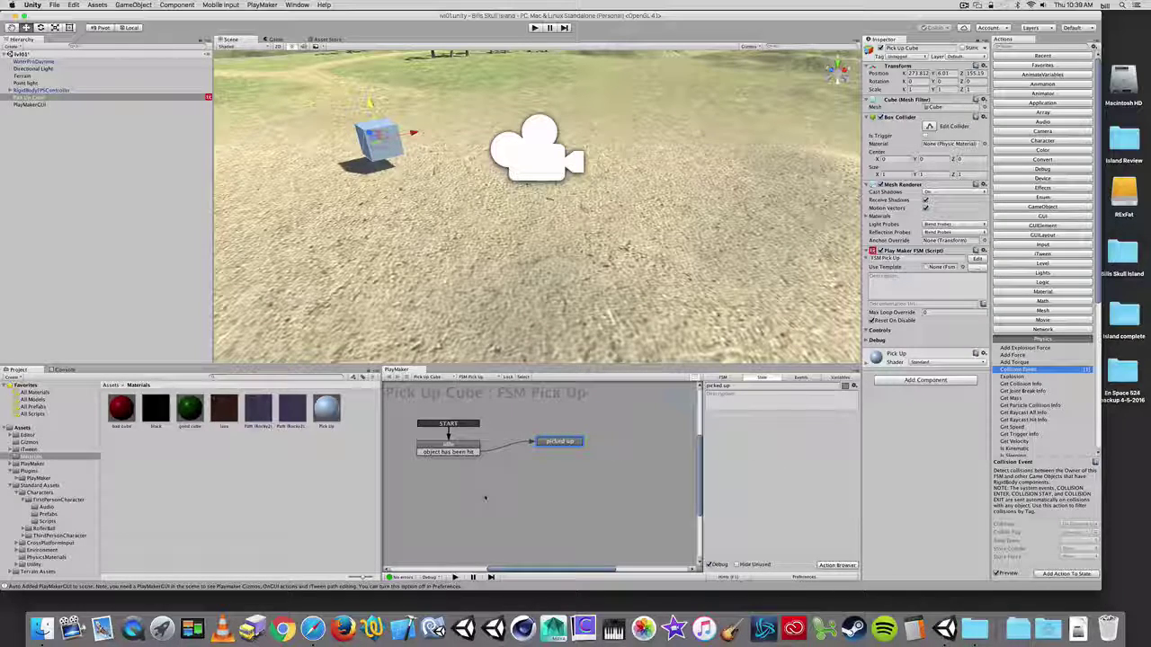
Step: Play-test the scene by walking the player into the Pick Up Cube to check the state change, and stop the game
click(536, 28)
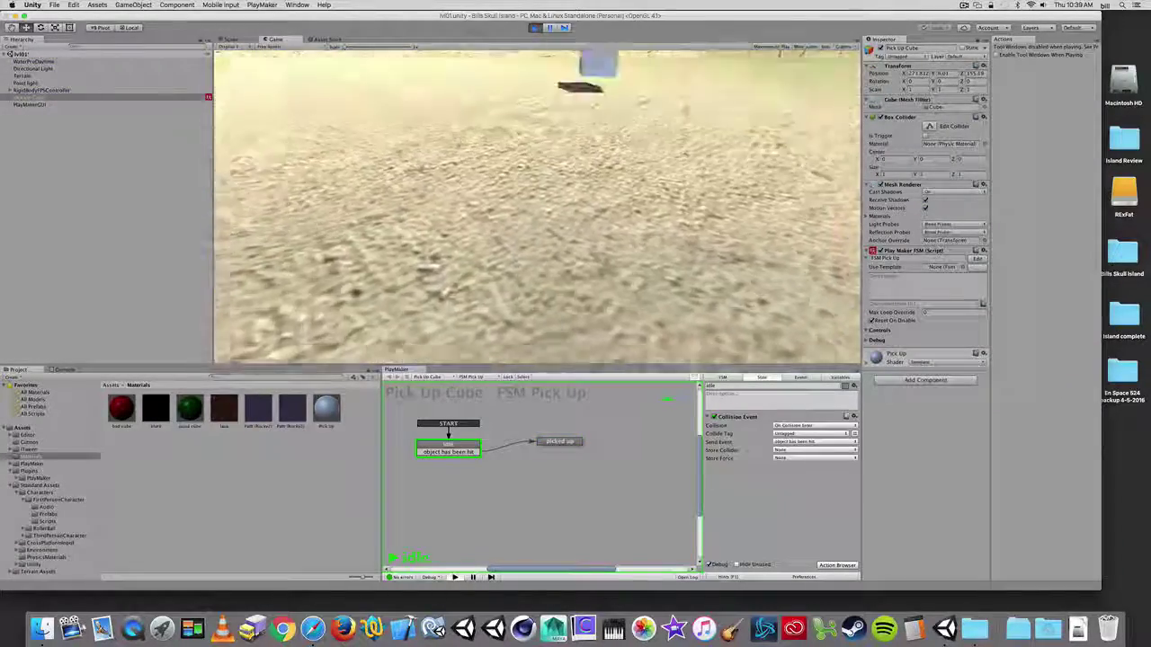
key(w)
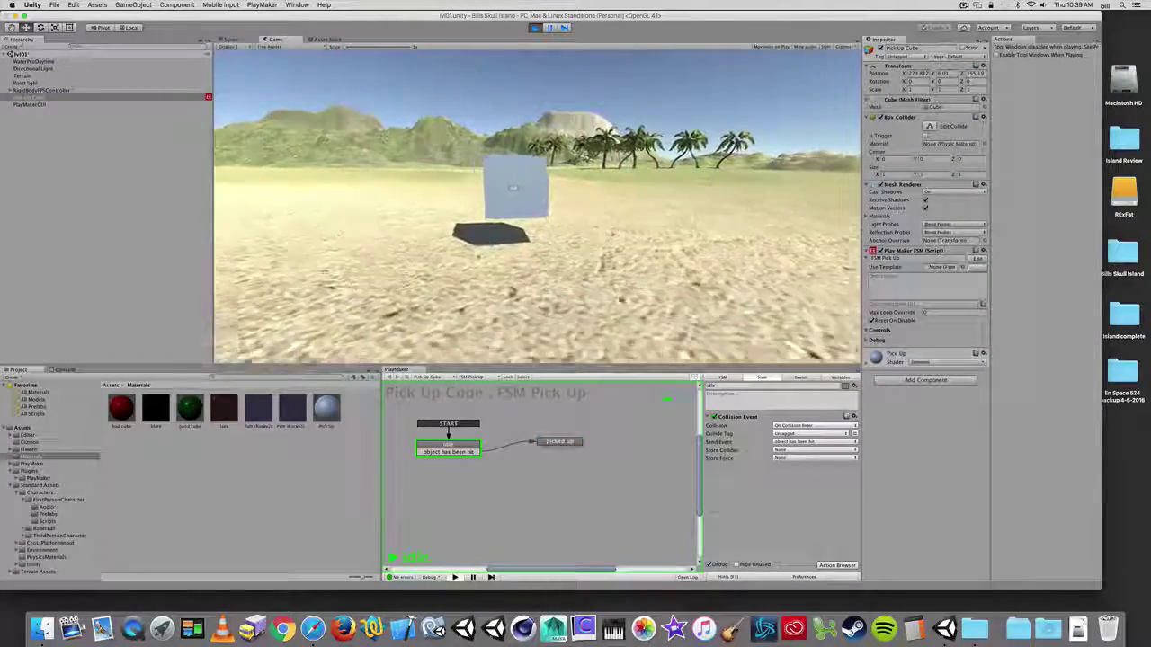
key(w)
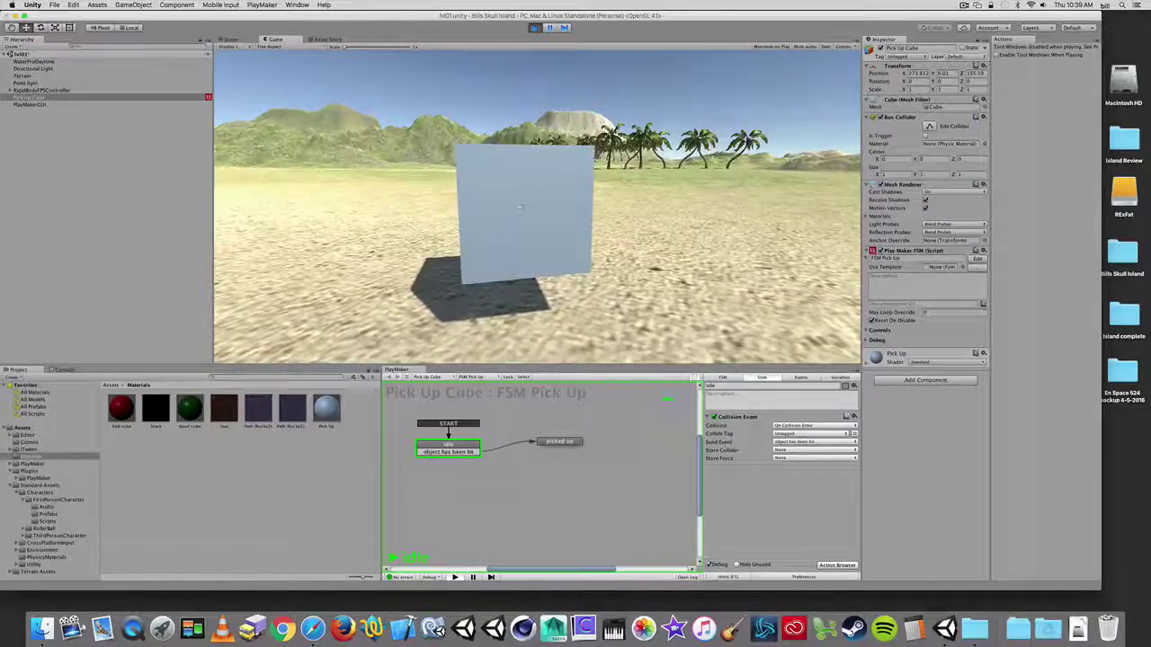
key(s)
key(w)
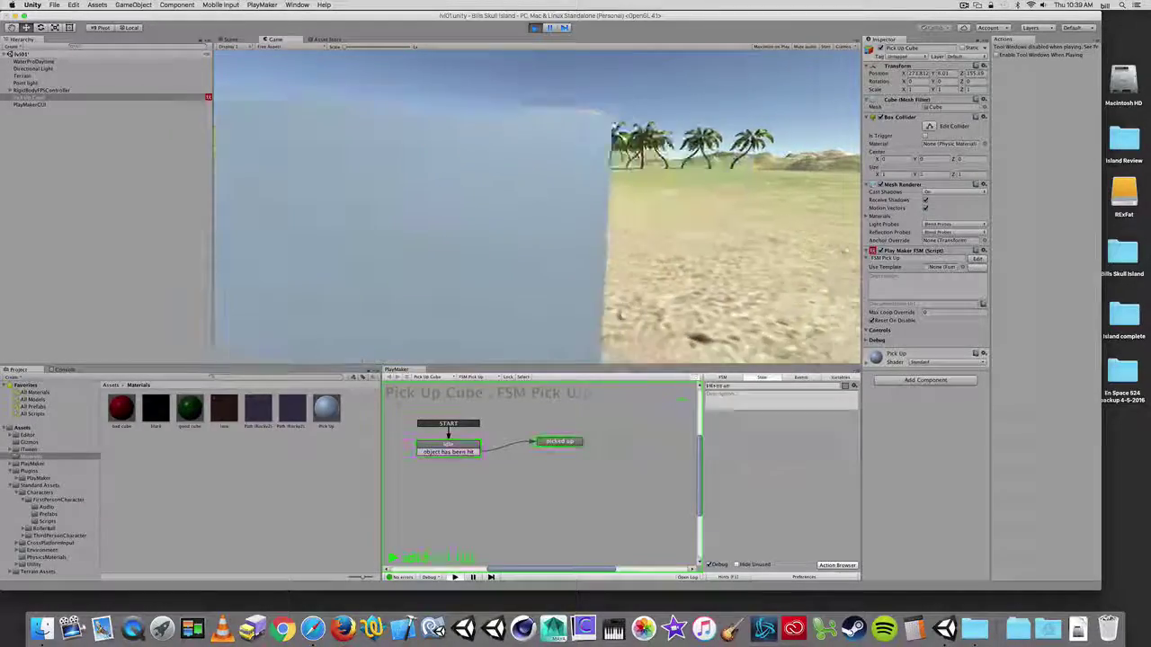
key(s)
key(w)
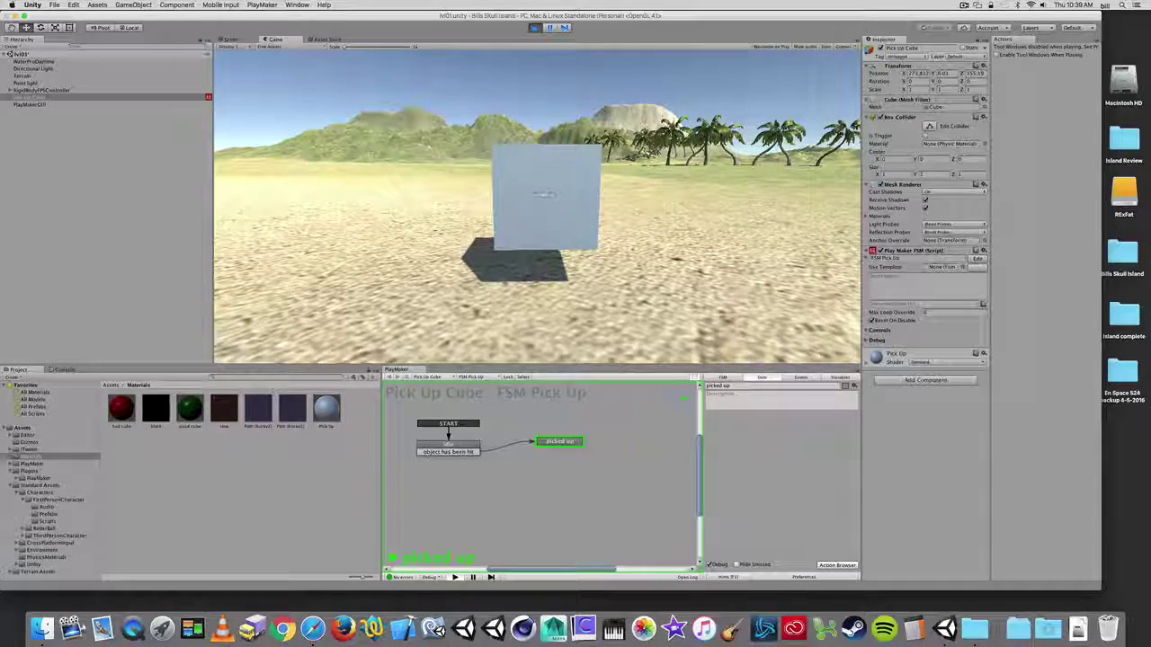
key(super+p)
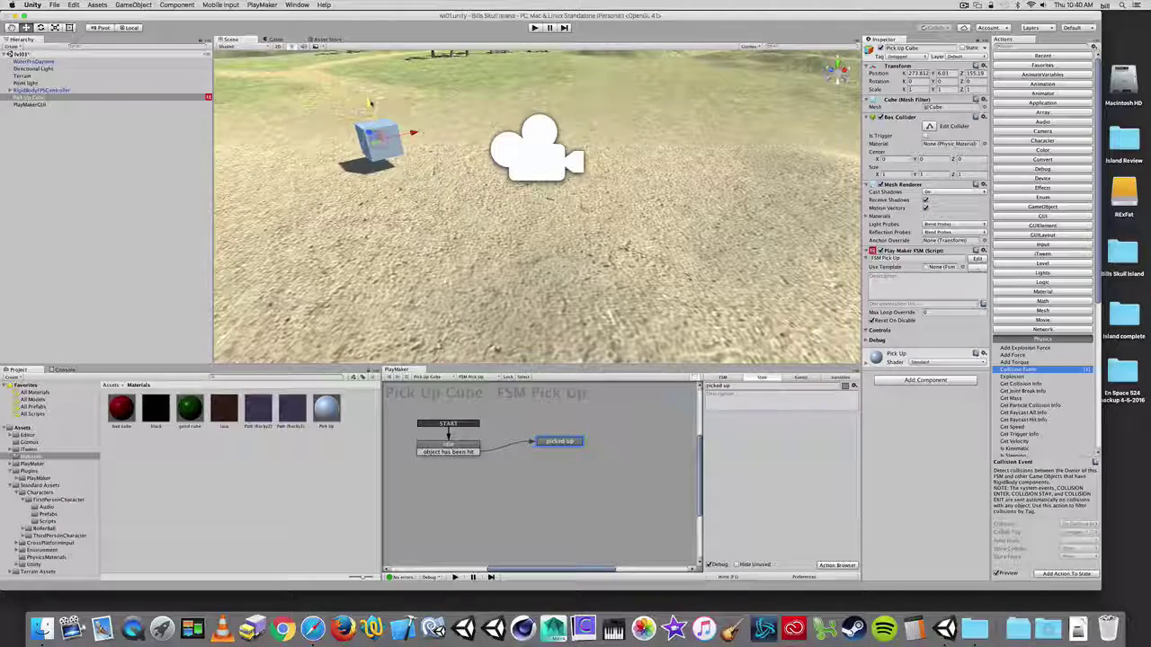
Step: Lower the Pick Up Cube close to the ground and shift the picked up state slightly nearer the idle state
drag(369, 102, 374, 118)
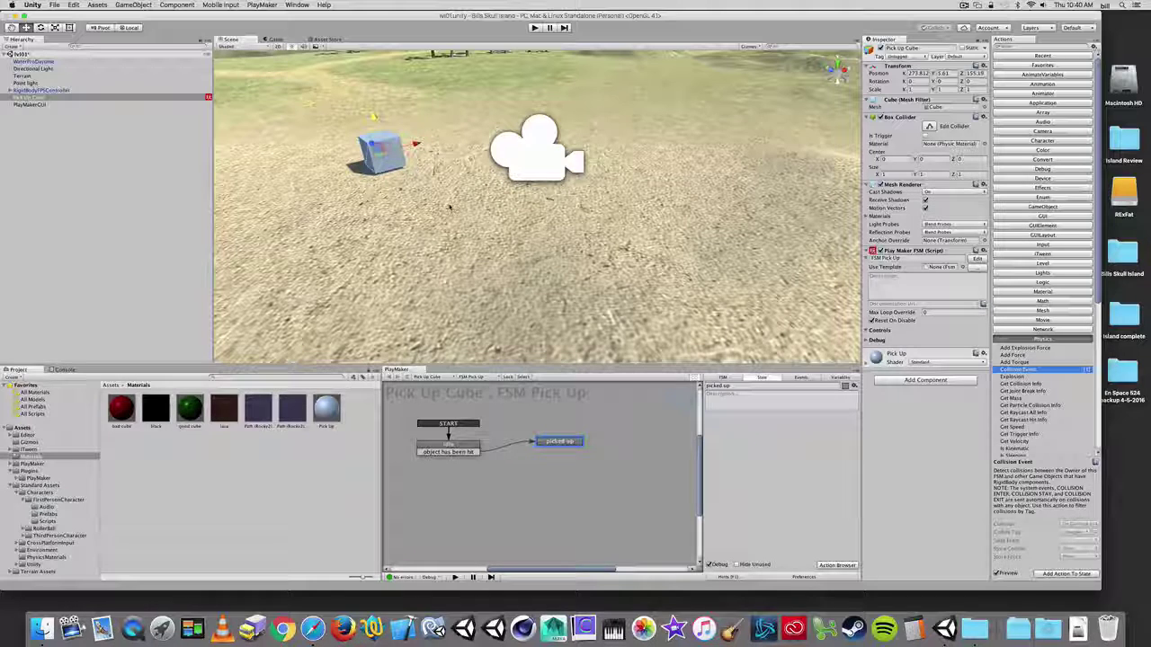
drag(554, 444, 540, 439)
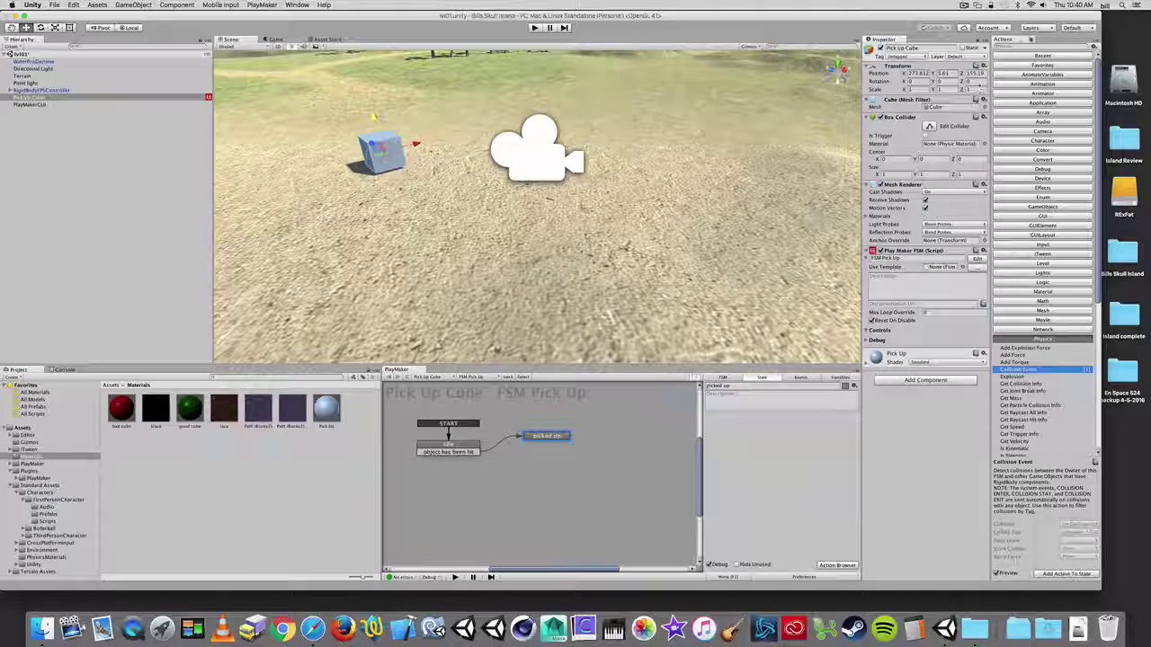
Step: Add the GameObject action Destroy Self to the picked up state and review the actions of both states
click(1054, 206)
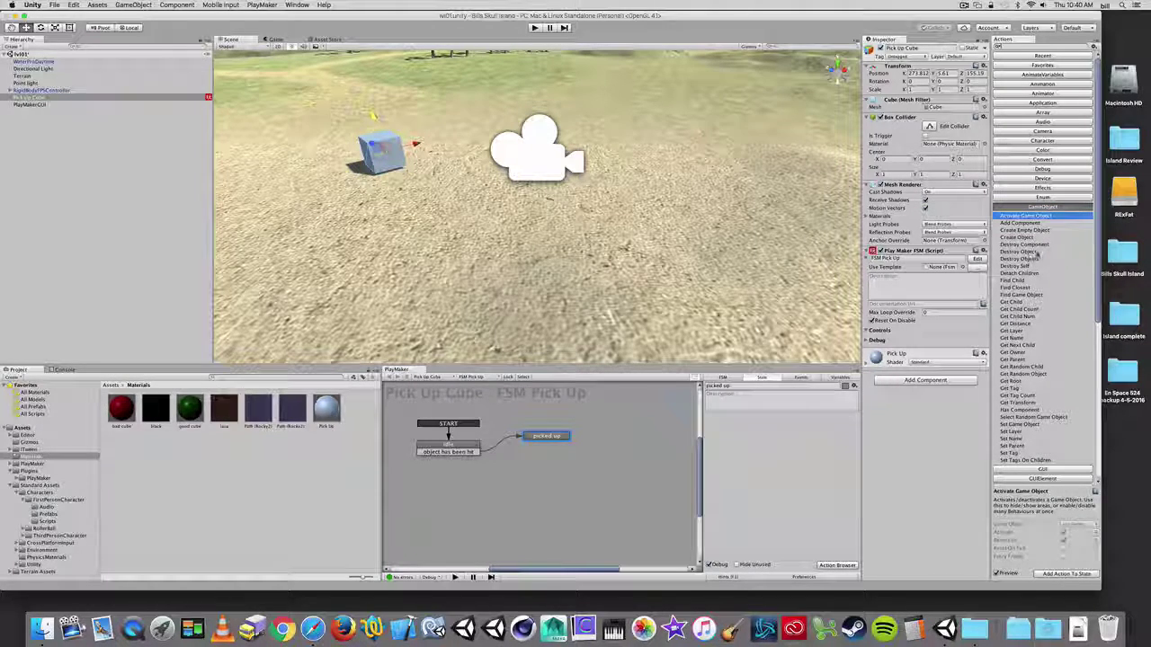
click(1016, 266)
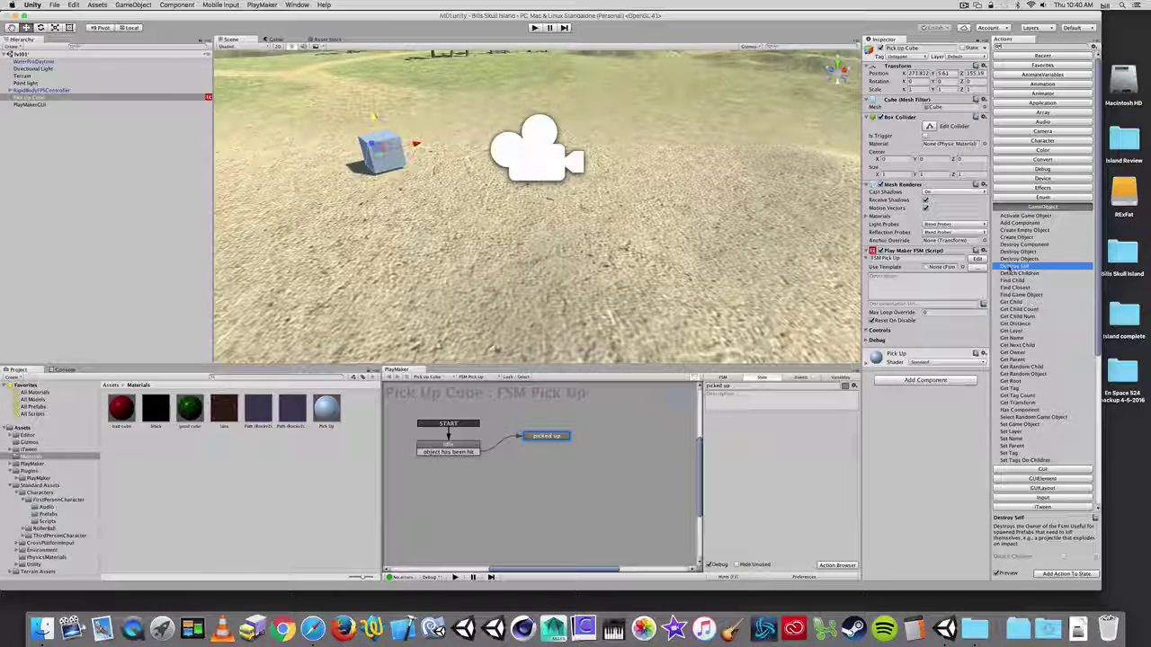
double_click(1012, 267)
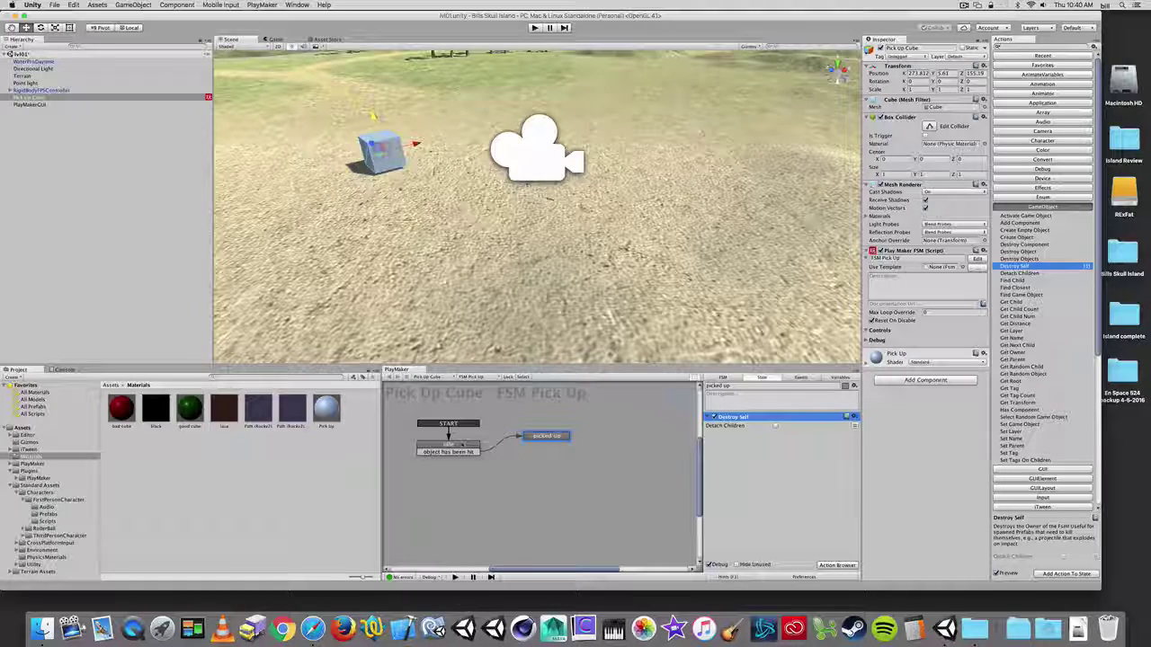
click(449, 427)
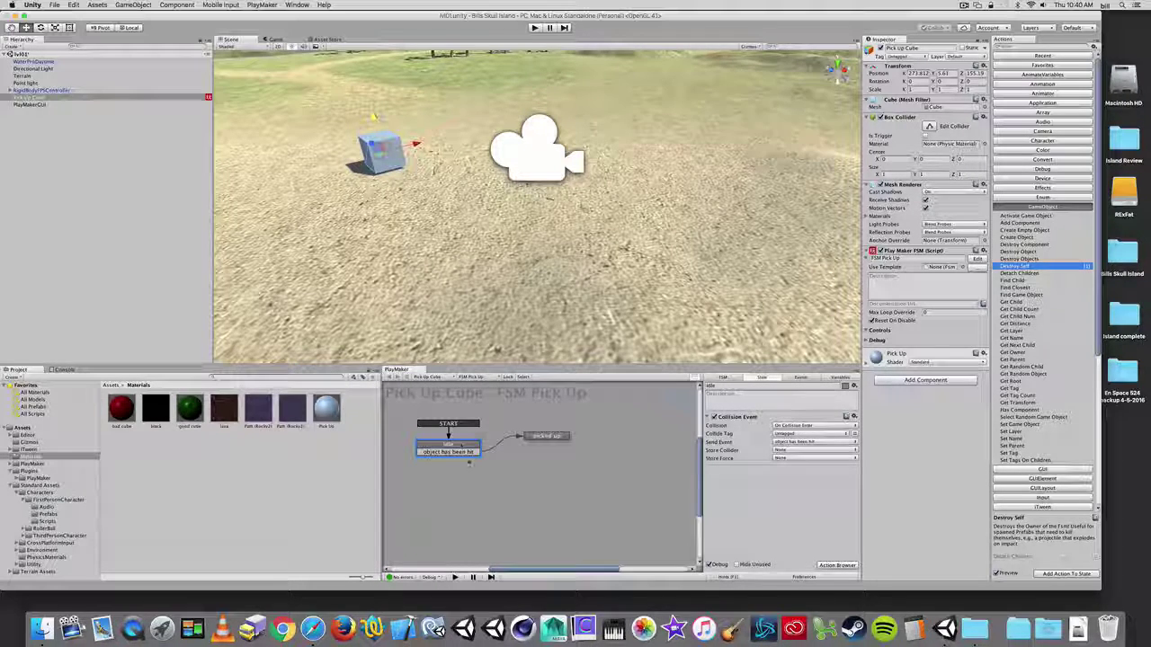
click(543, 437)
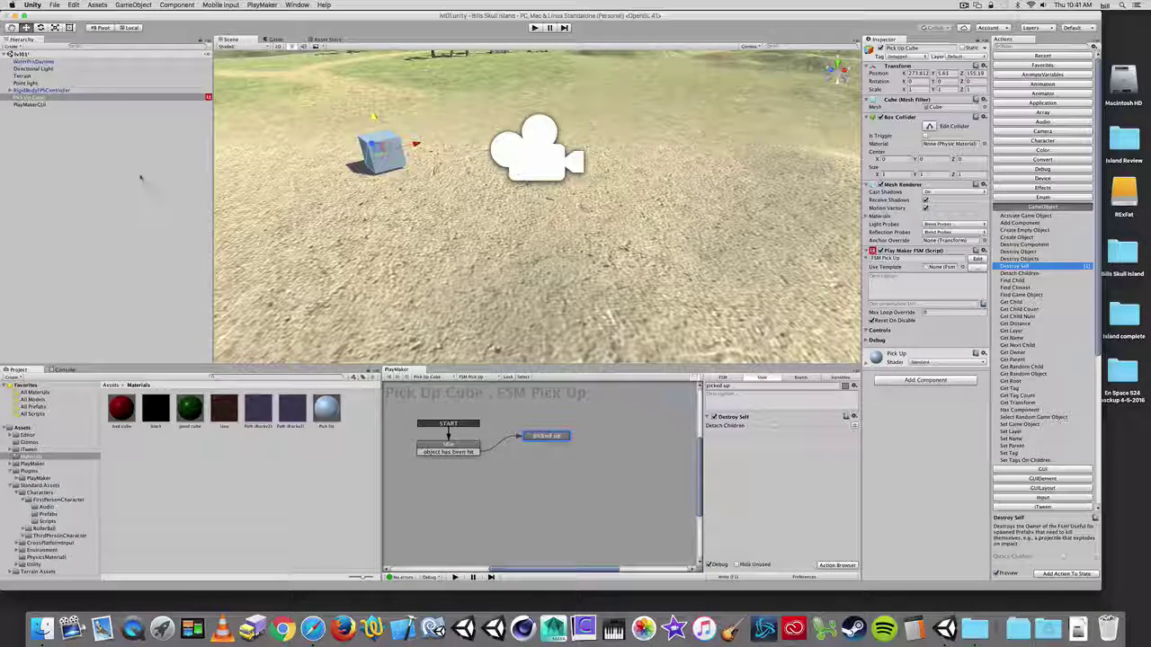
Step: Run the game again and walk the player through the Pick Up Cube to test the Destroy Self action
key(super+p)
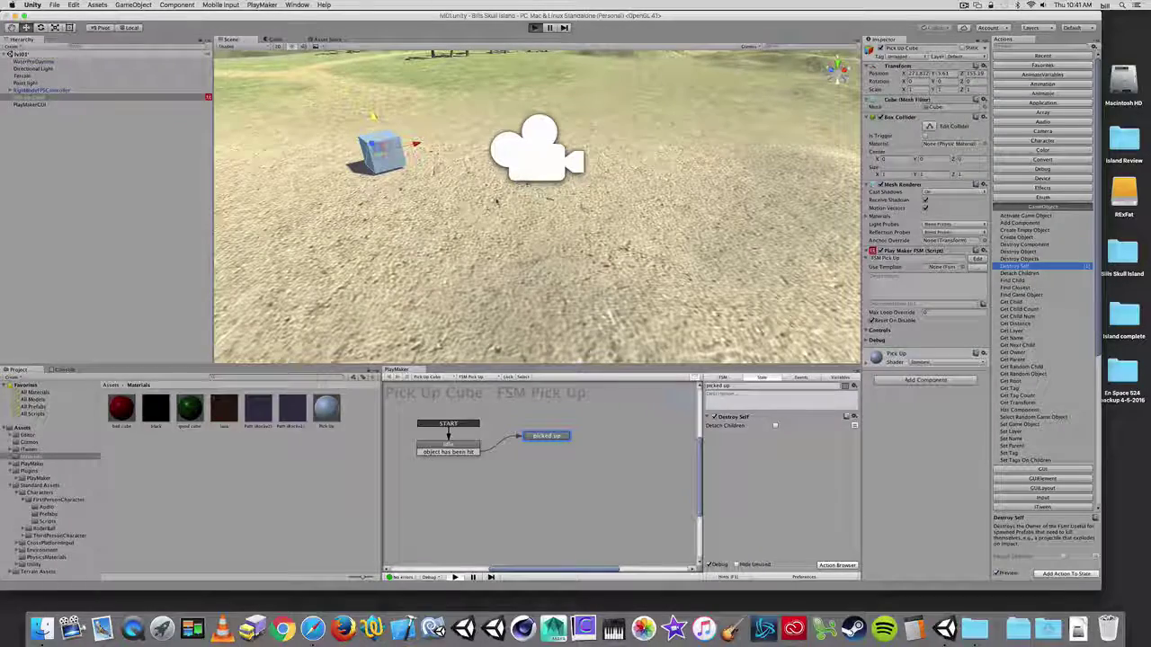
key(w)
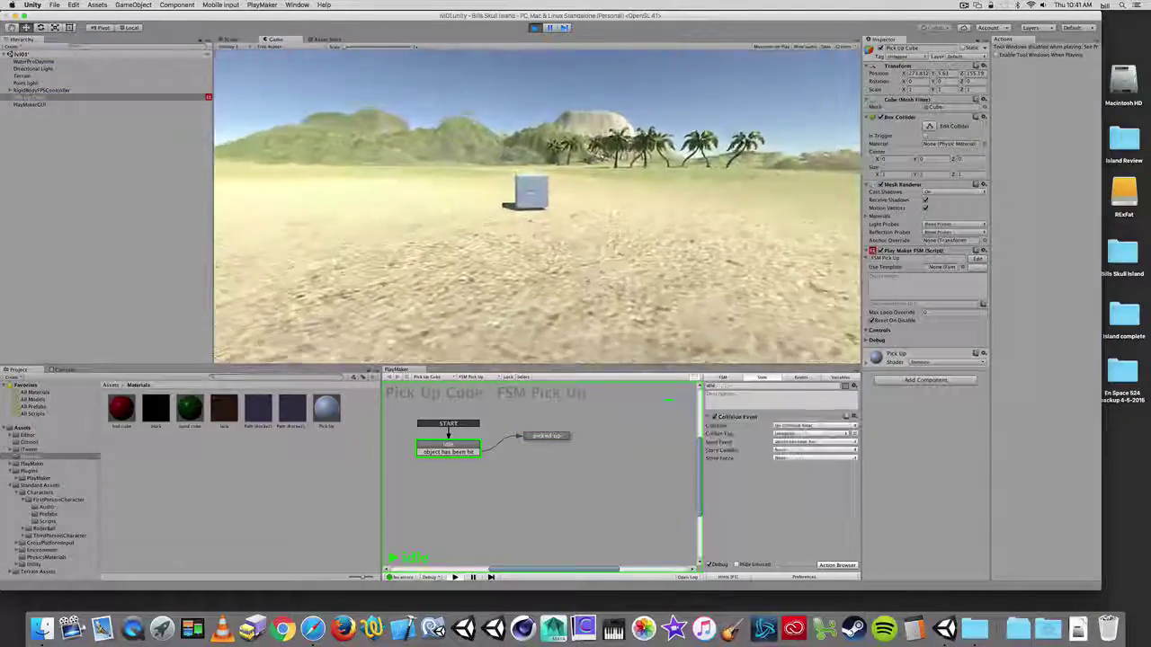
key(w)
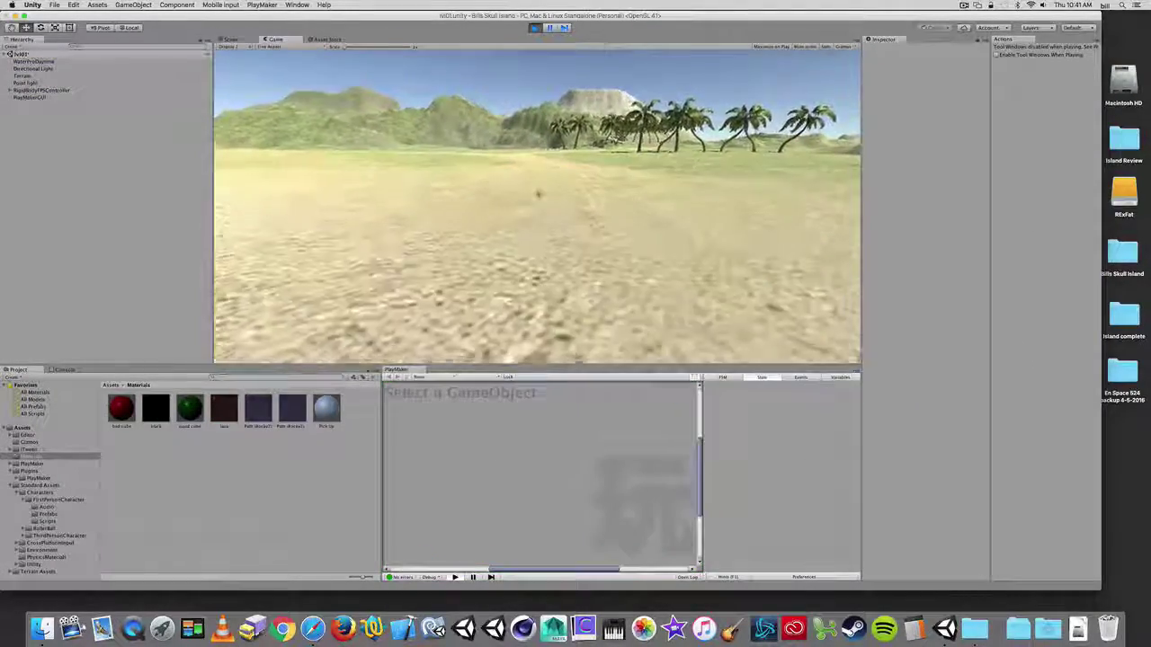
key(w)
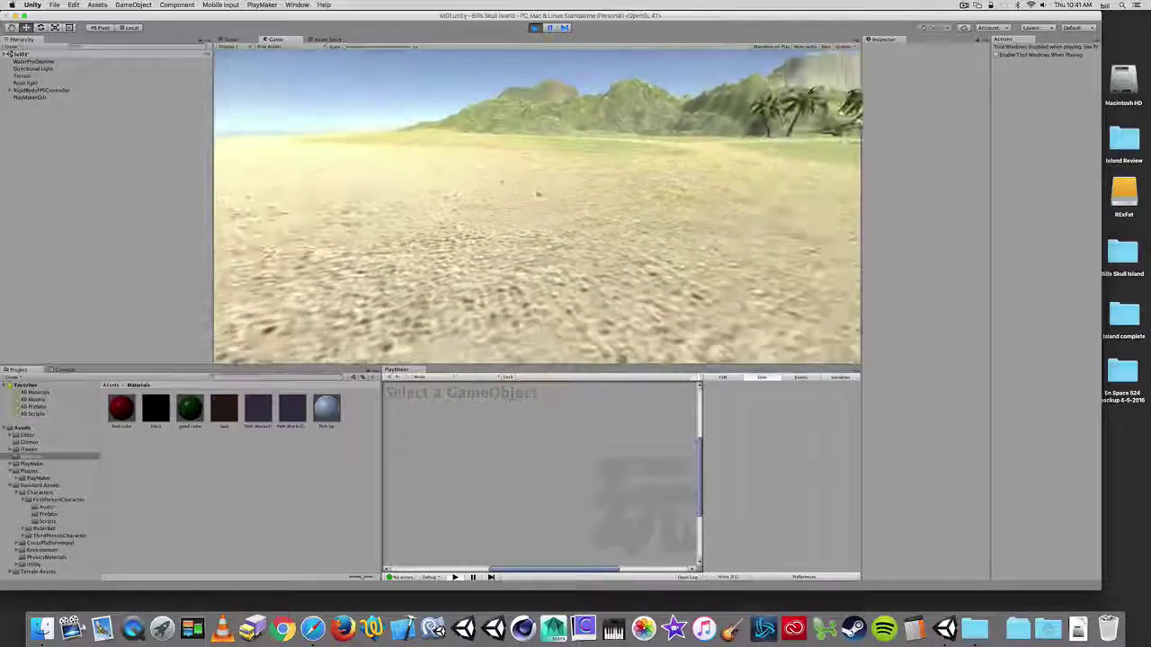
key(w)
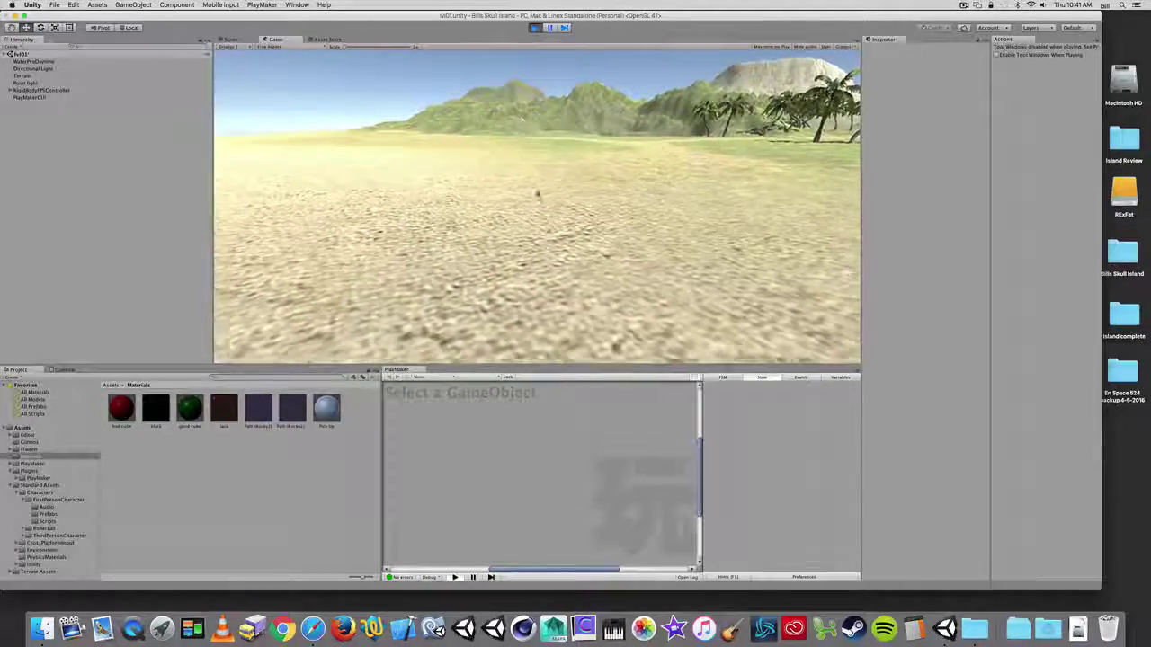